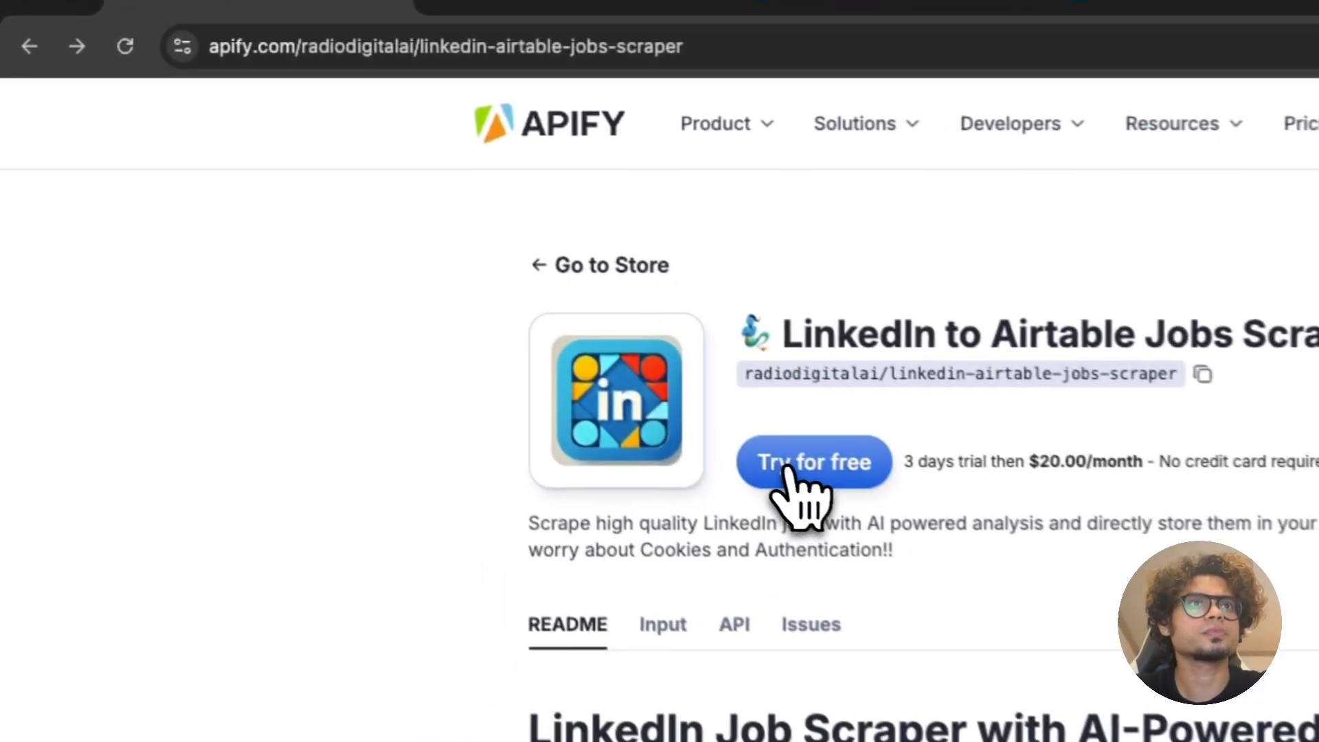
Step: Start the scraper's free trial, discard the leftover unsaved input changes, and go to OpenAI's API keys page
left_click(595, 353)
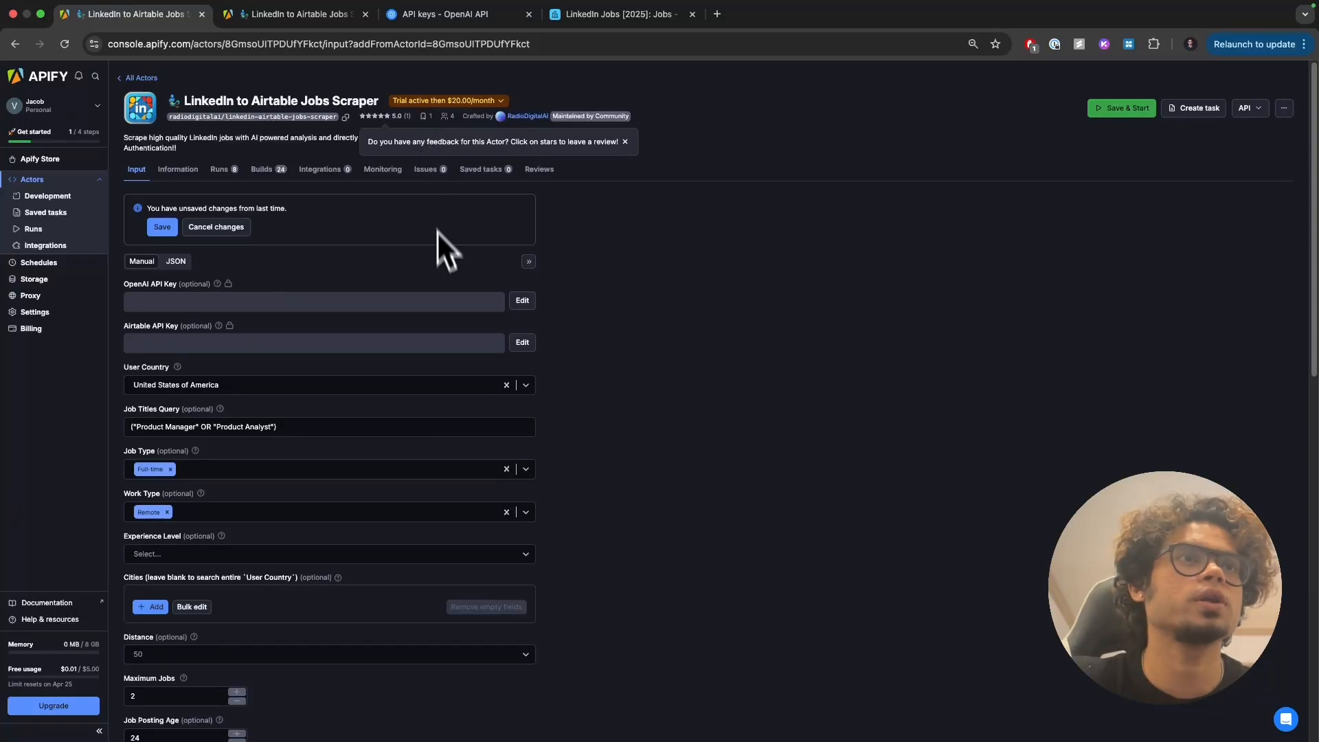
left_click(242, 226)
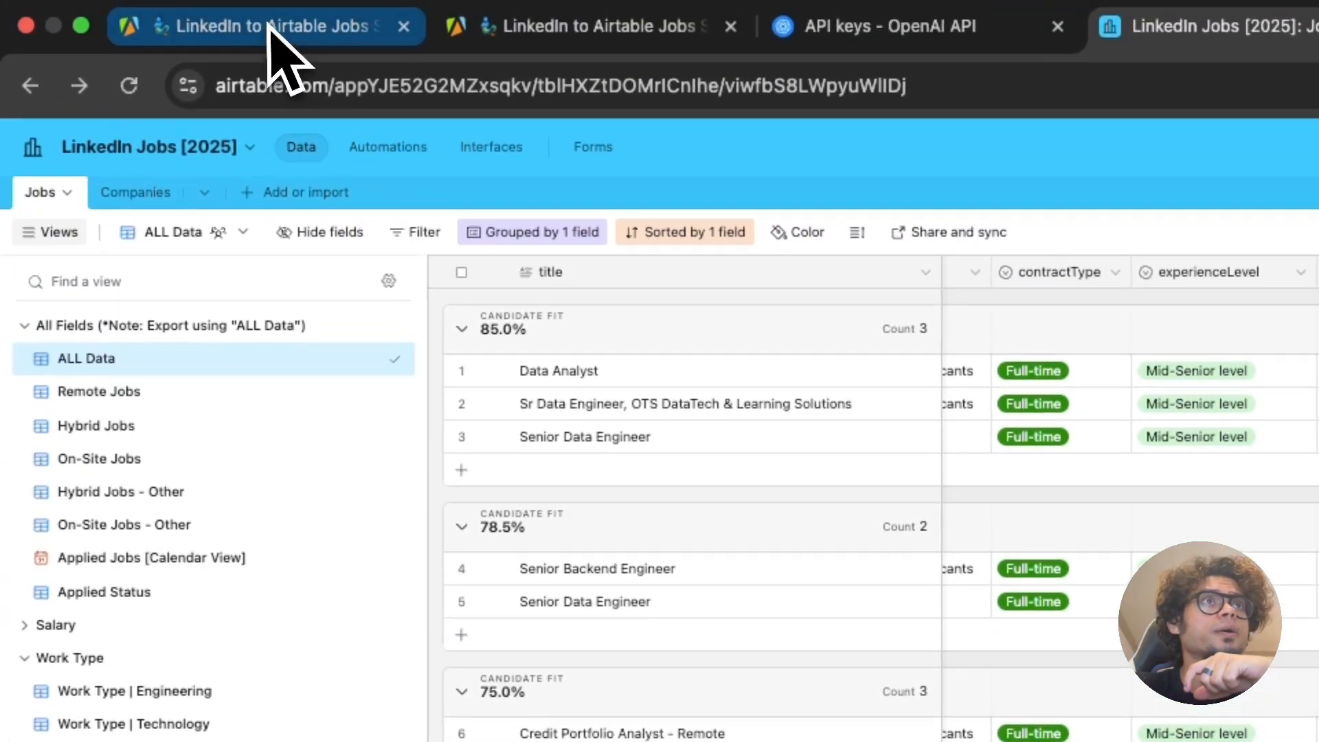
left_click(274, 31)
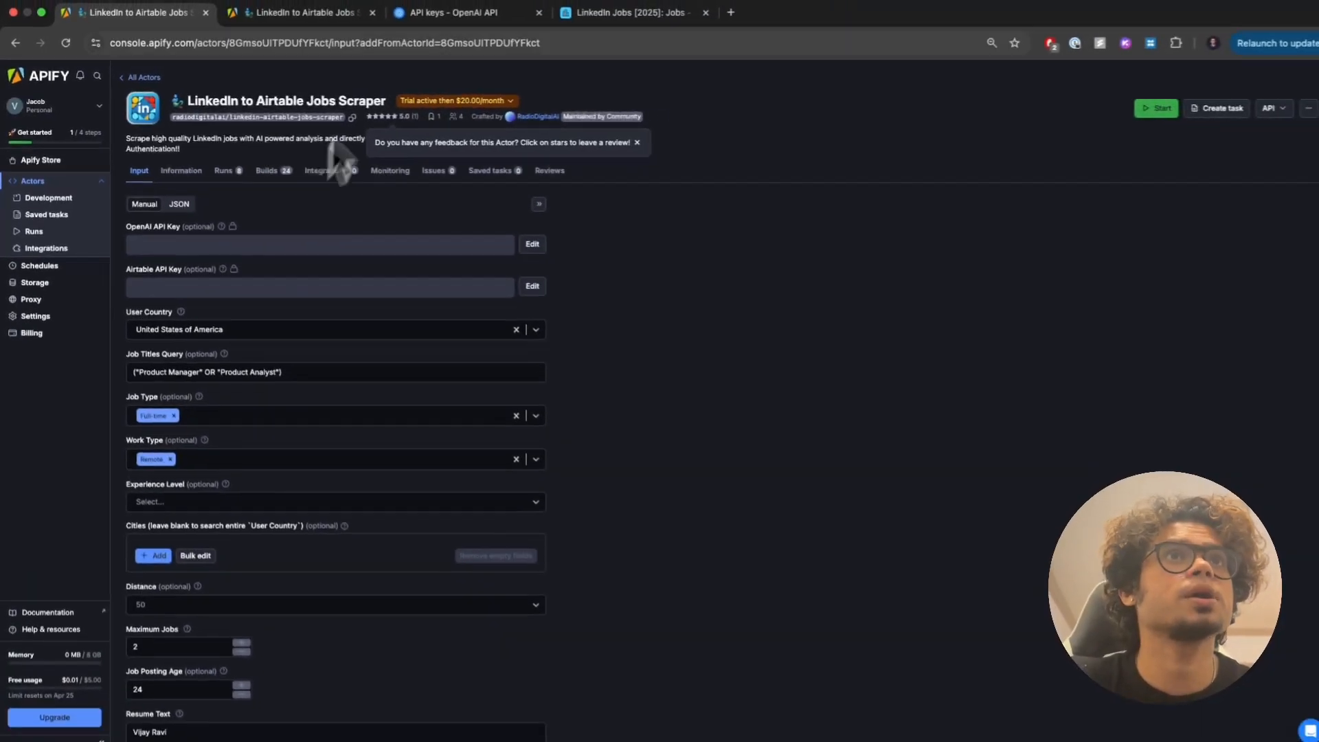
left_click(494, 6)
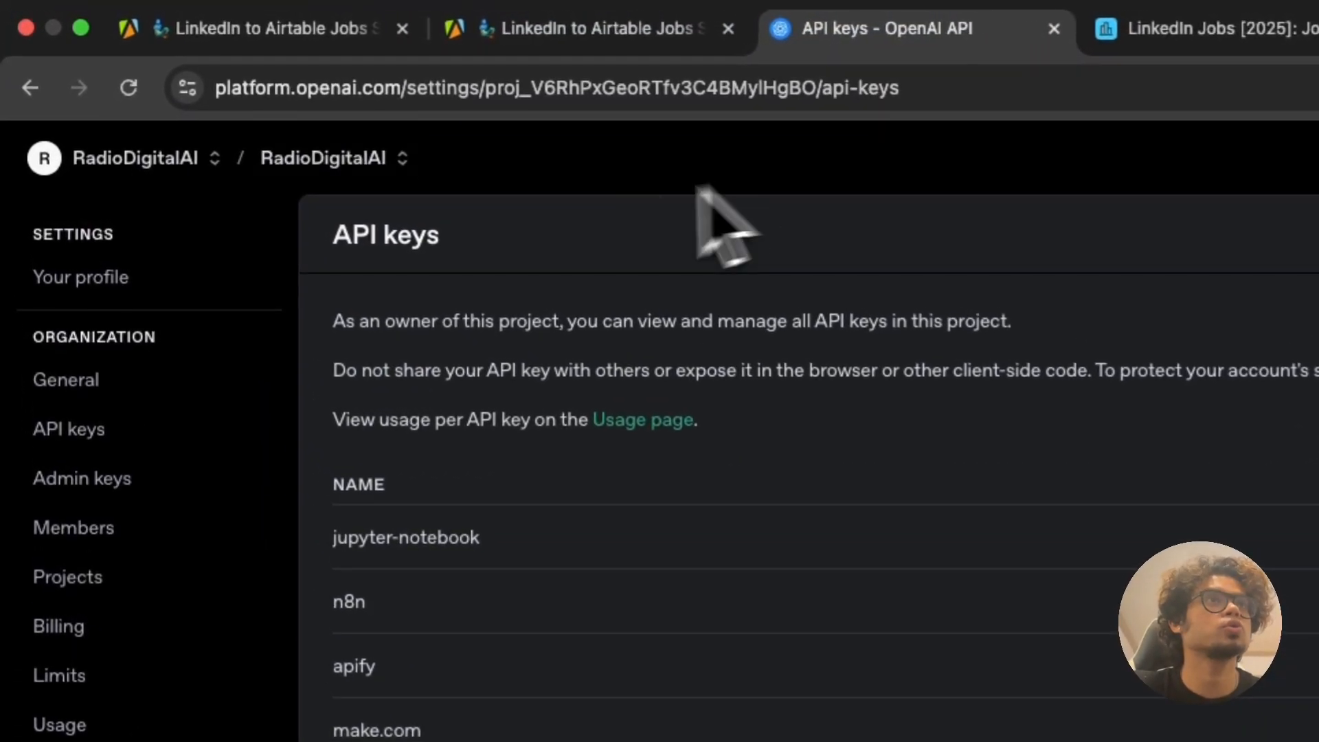
Step: Create an OpenAI secret key named 'test' and copy it to the clipboard
left_click_drag(209, 84, 411, 99)
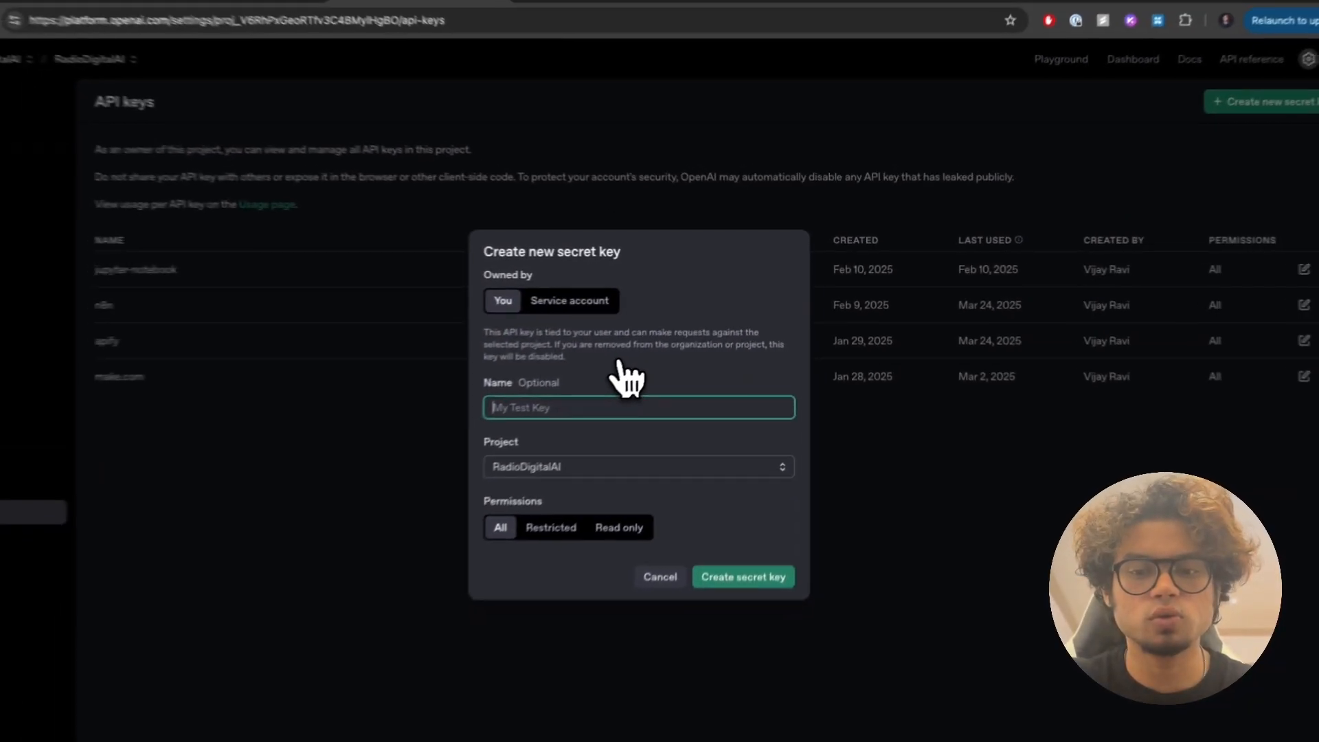
type("test1")
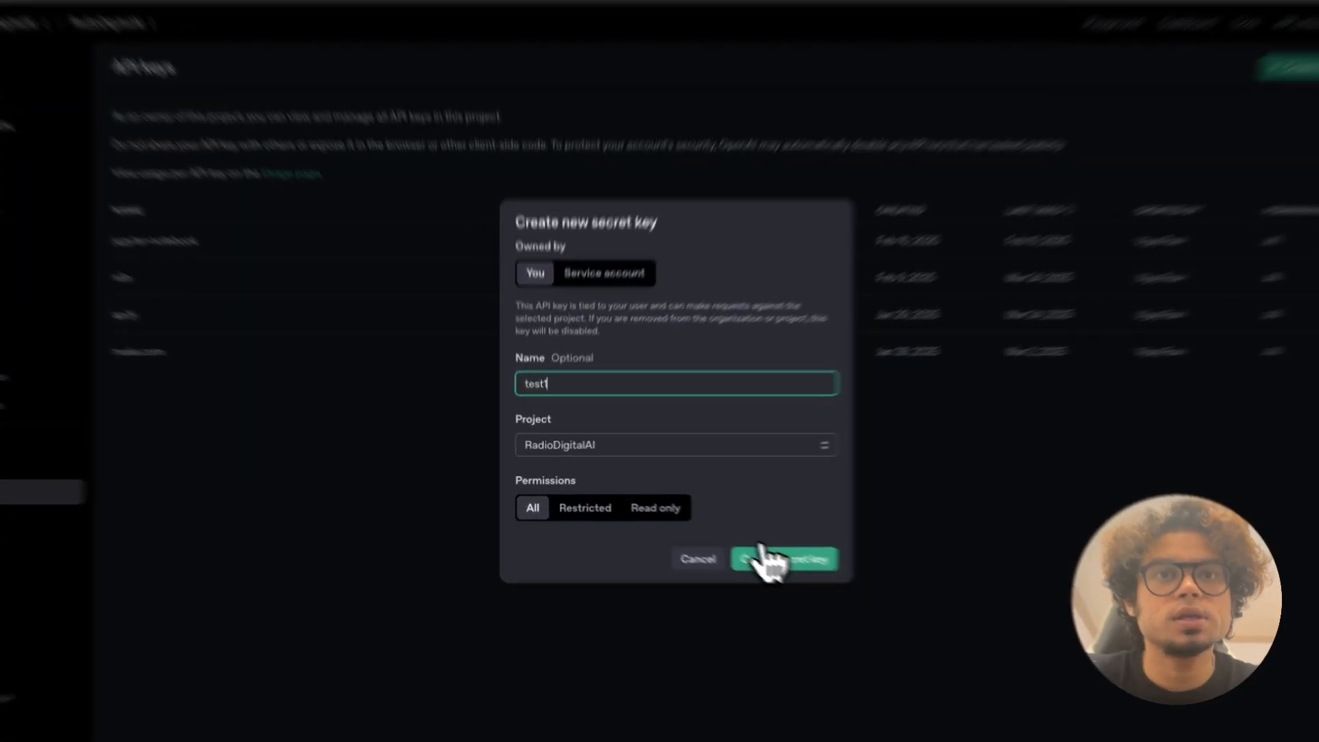
left_click(752, 548)
left_click(962, 371)
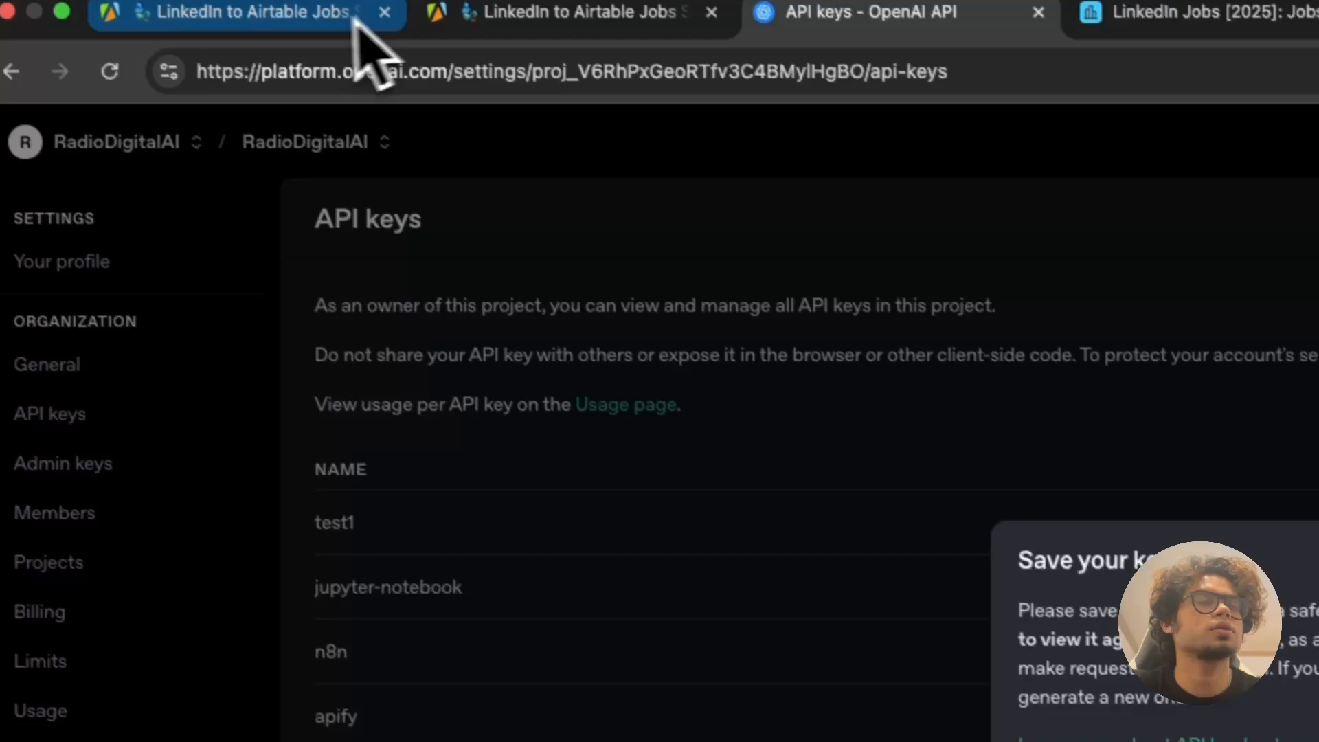
Step: Close the duplicate Apify tab and save the copied key as the scraper's OpenAI API Key
left_click(354, 21)
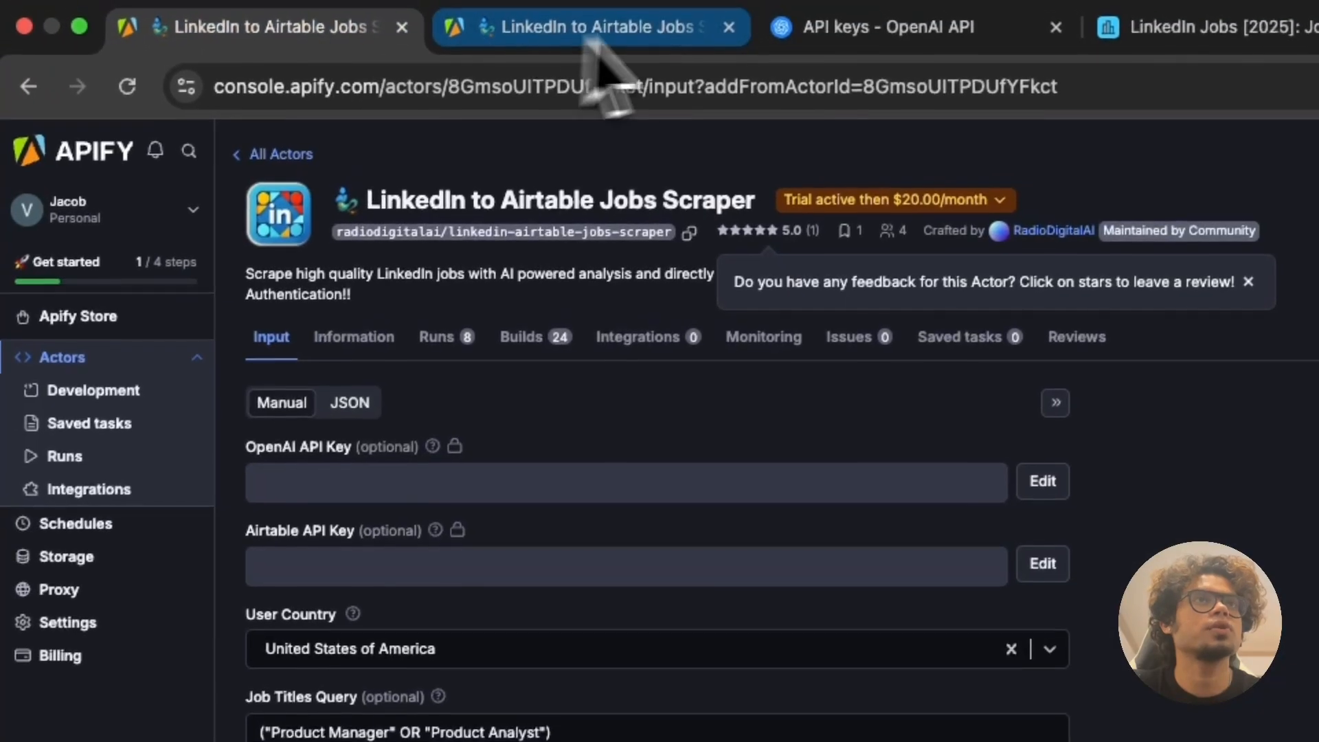
left_click(711, 13)
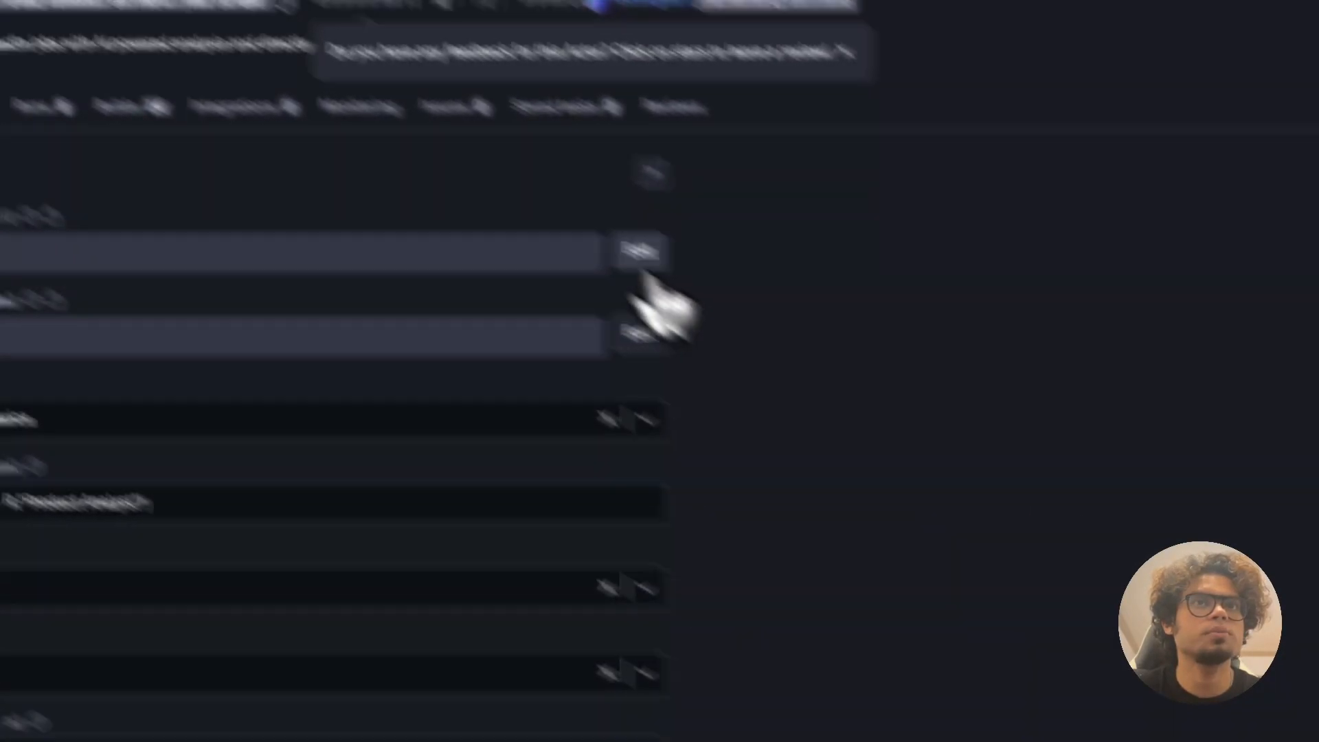
left_click(640, 252)
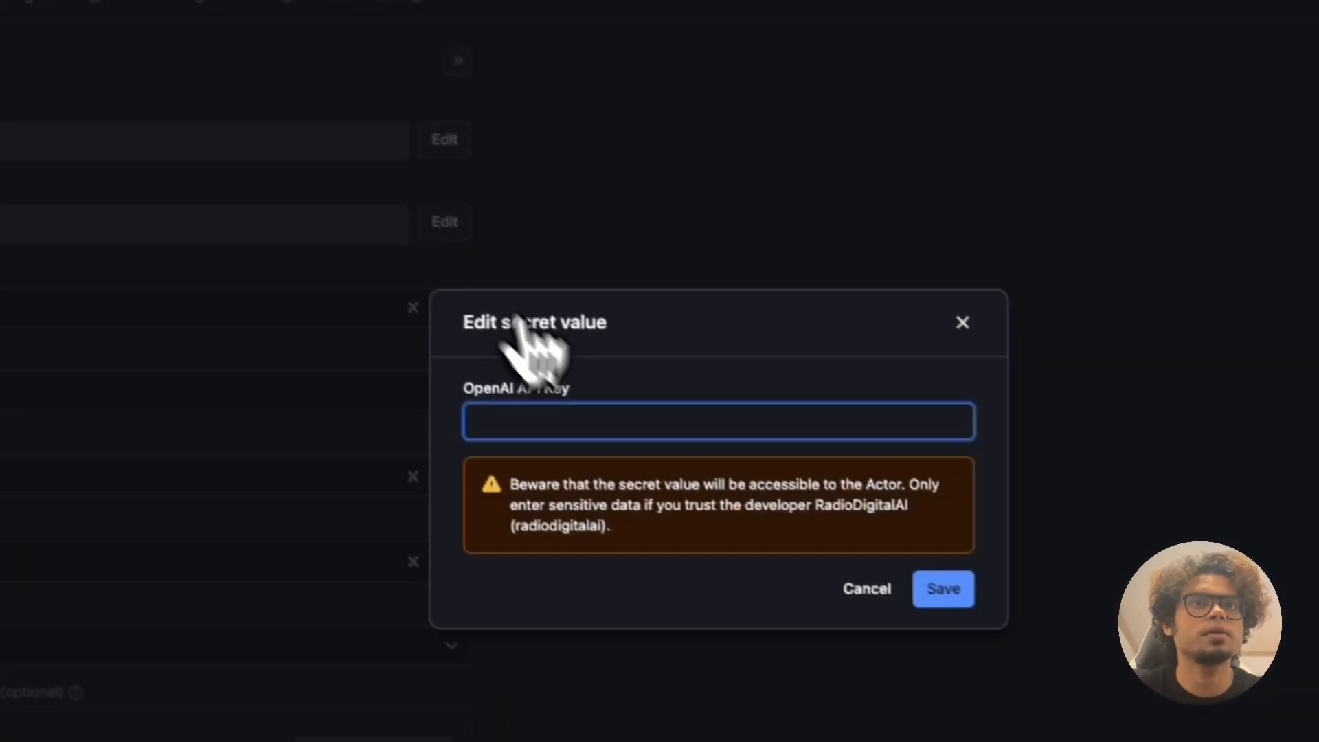
key("ctrl+v")
left_click(921, 581)
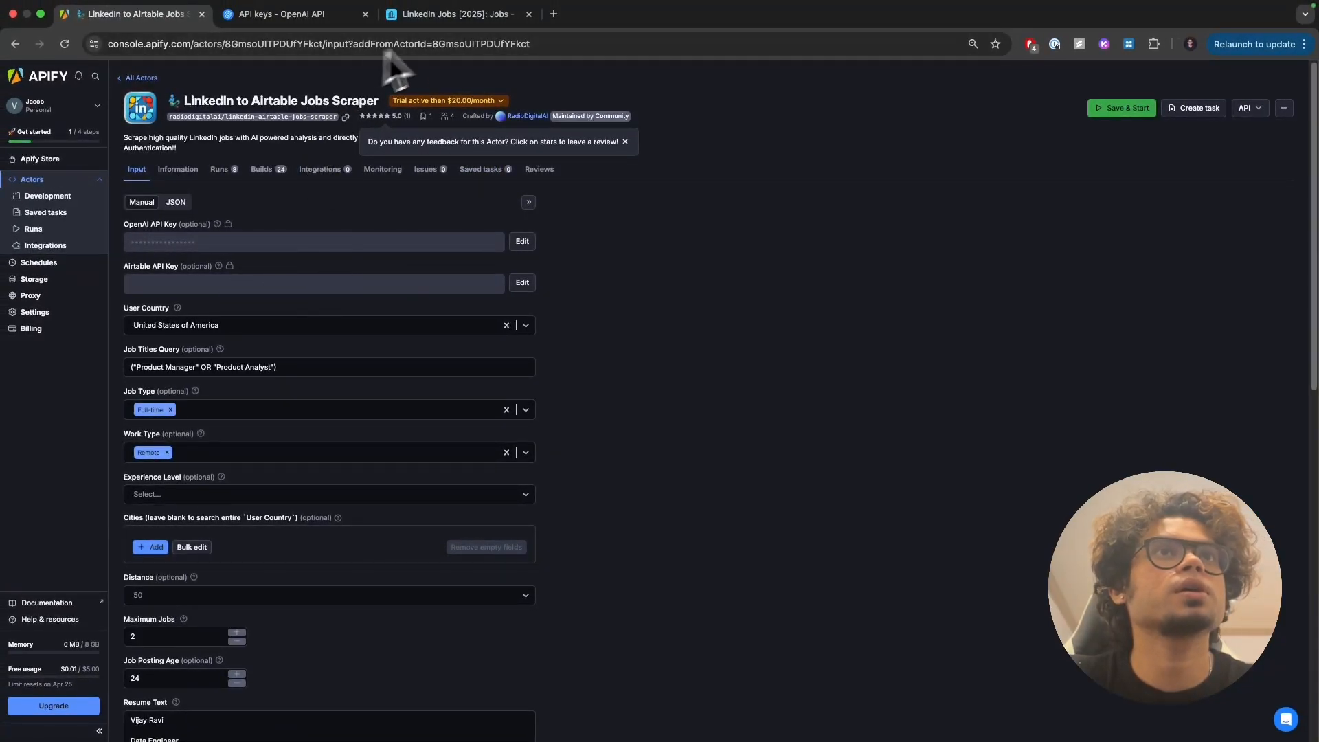
left_click(474, 14)
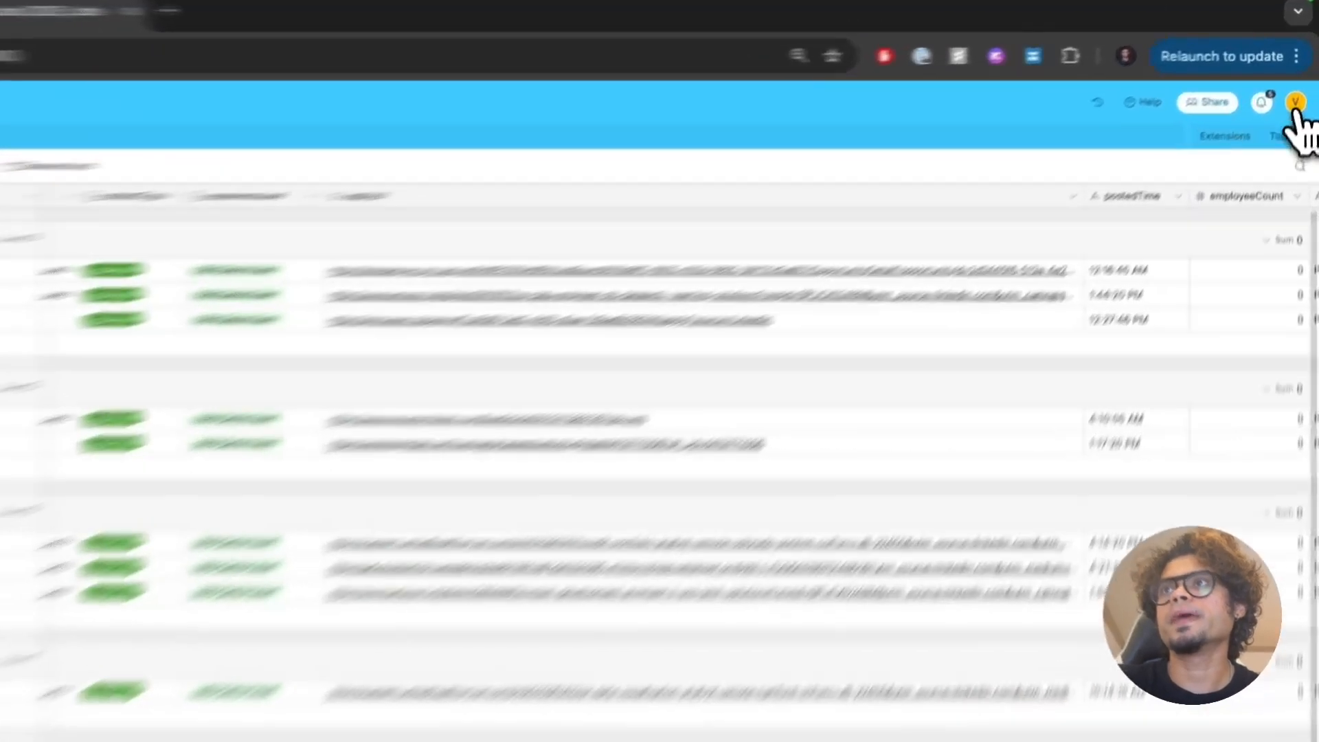
Step: Open Builder hub in a new tab and start a personal access token named 'test-token'
left_click(1302, 75)
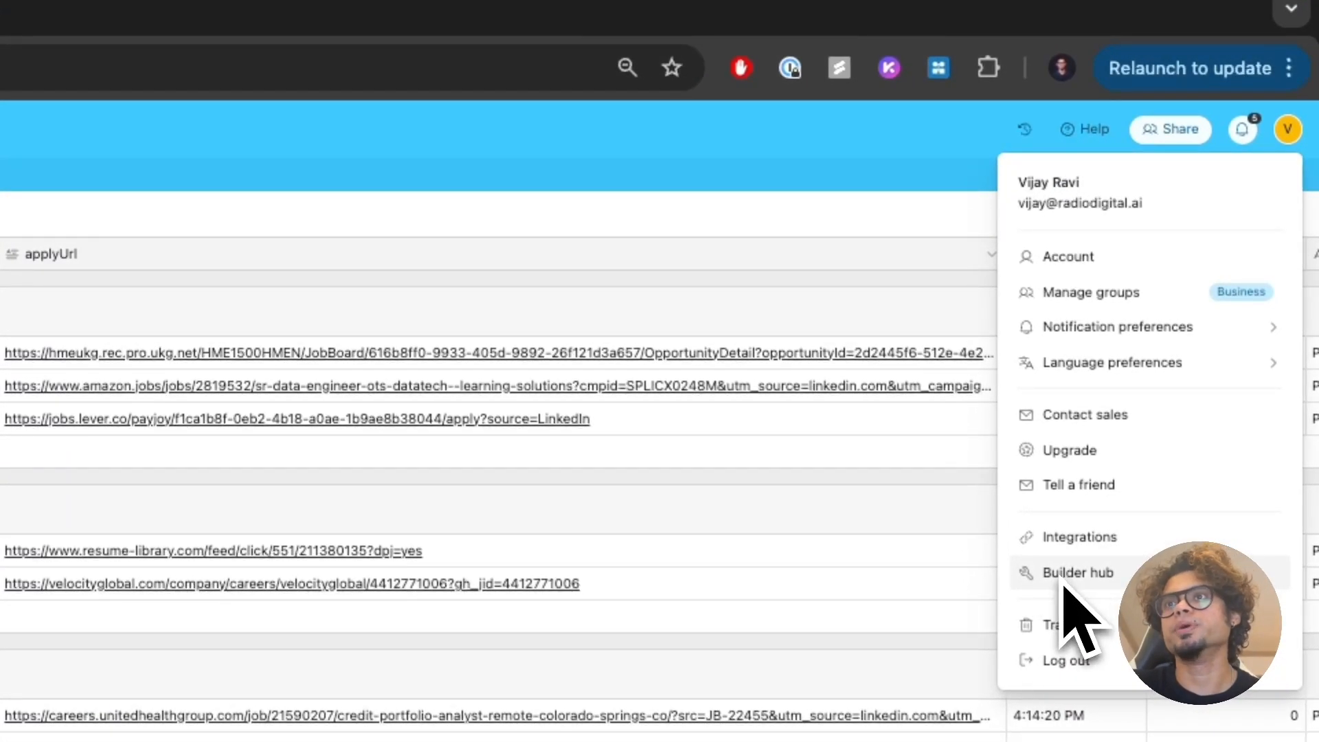
right_click(1037, 574)
left_click(969, 589)
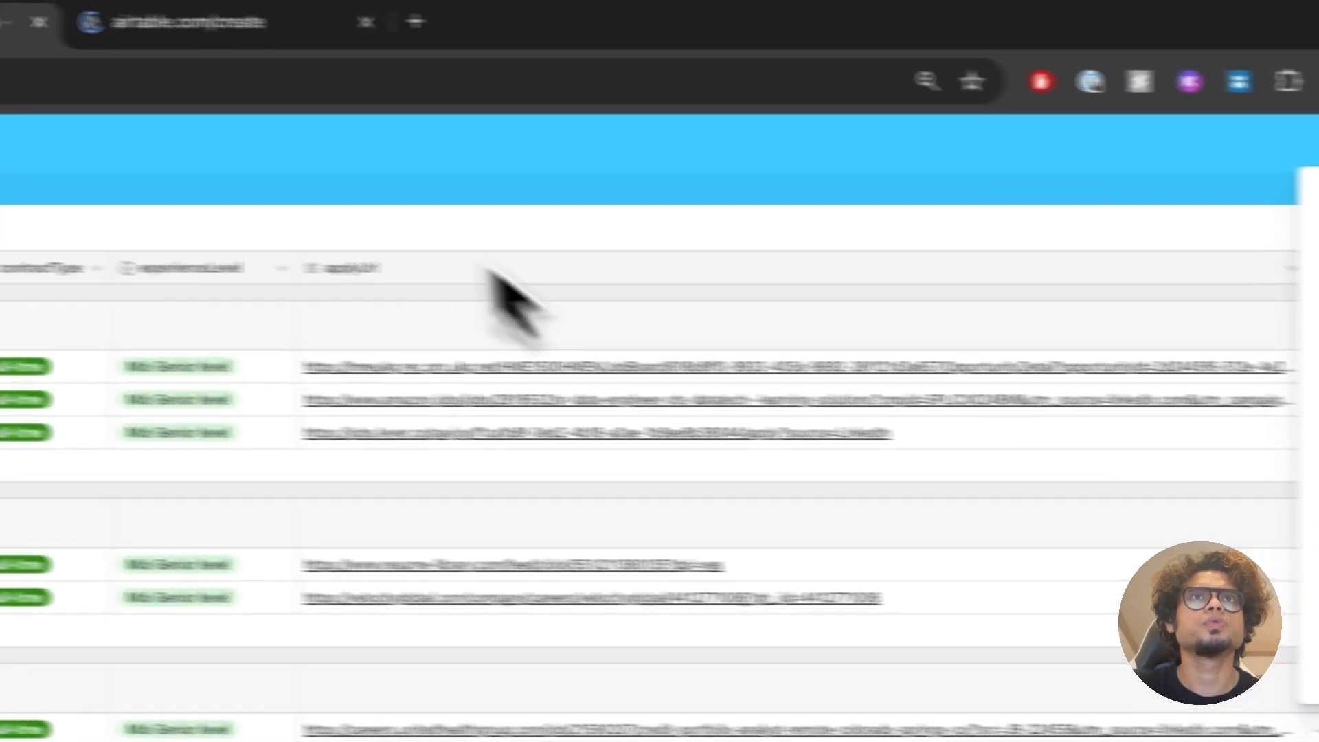
left_click(362, 58)
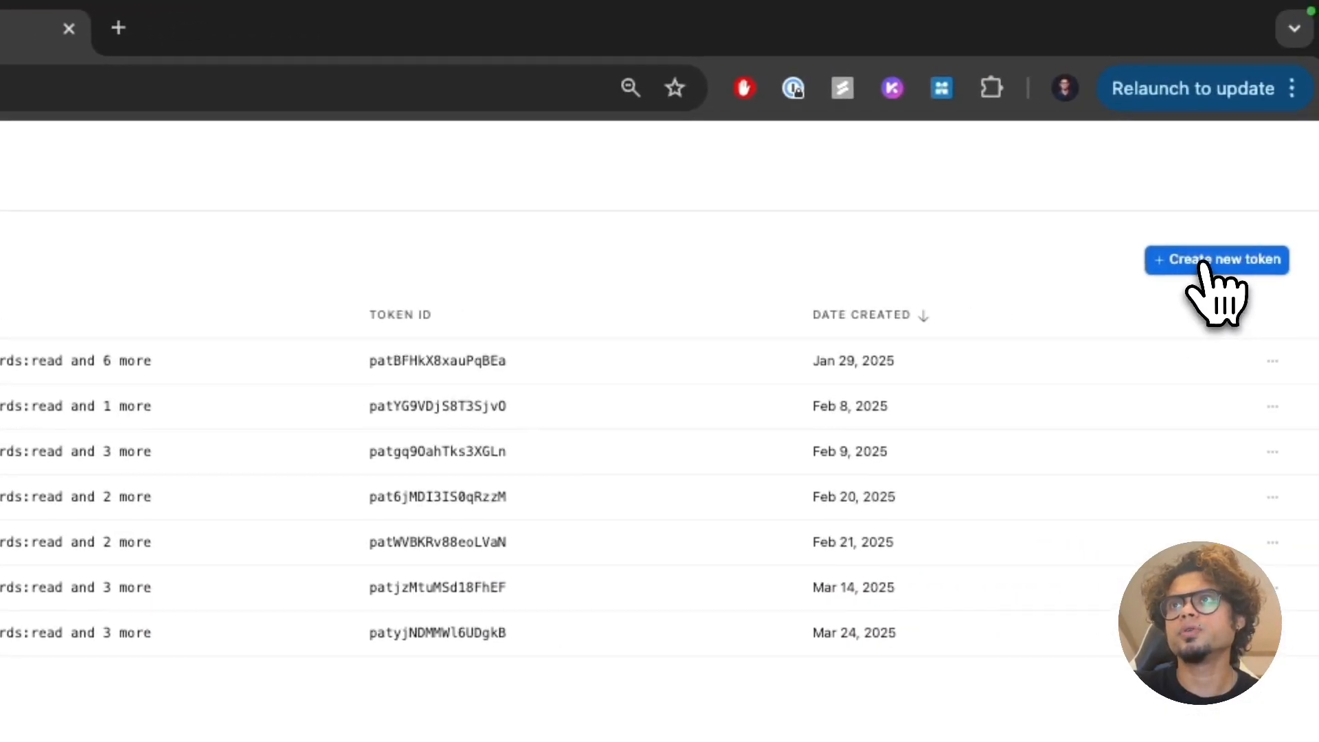
left_click(1201, 263)
type("test")
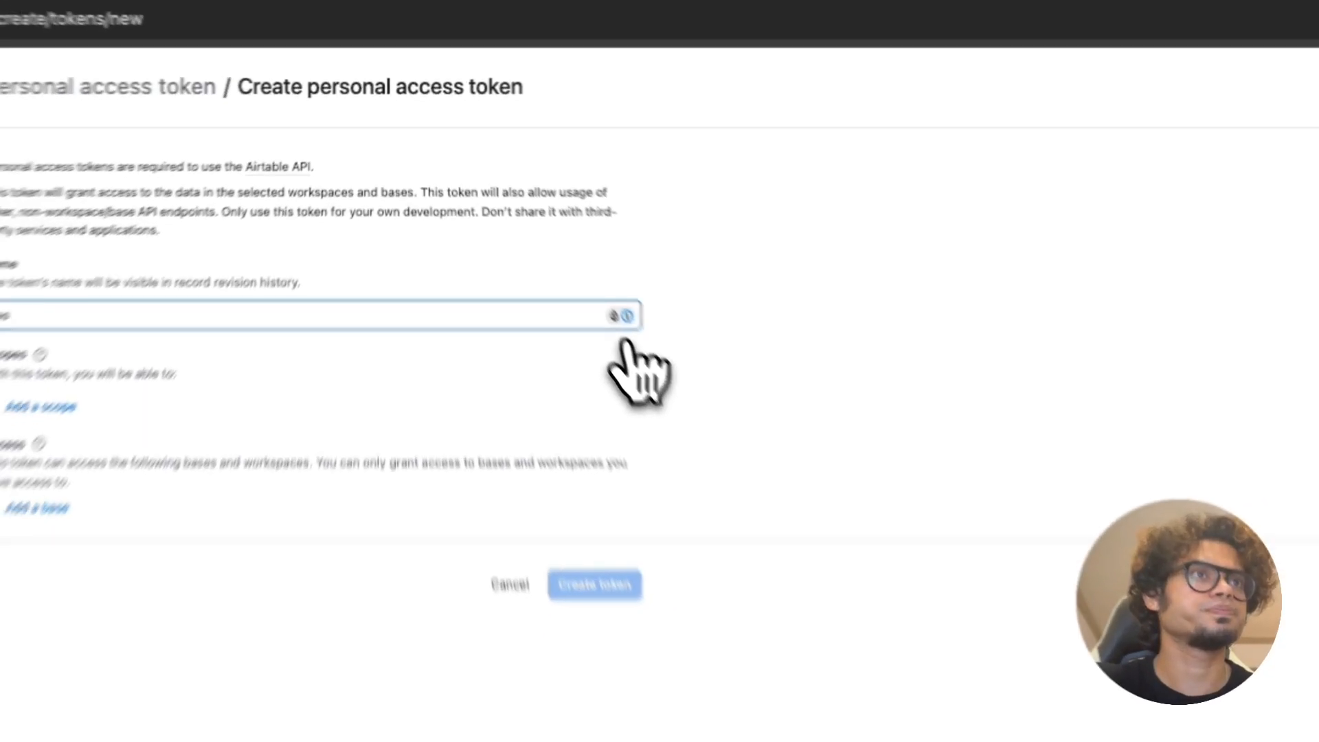
type("-token")
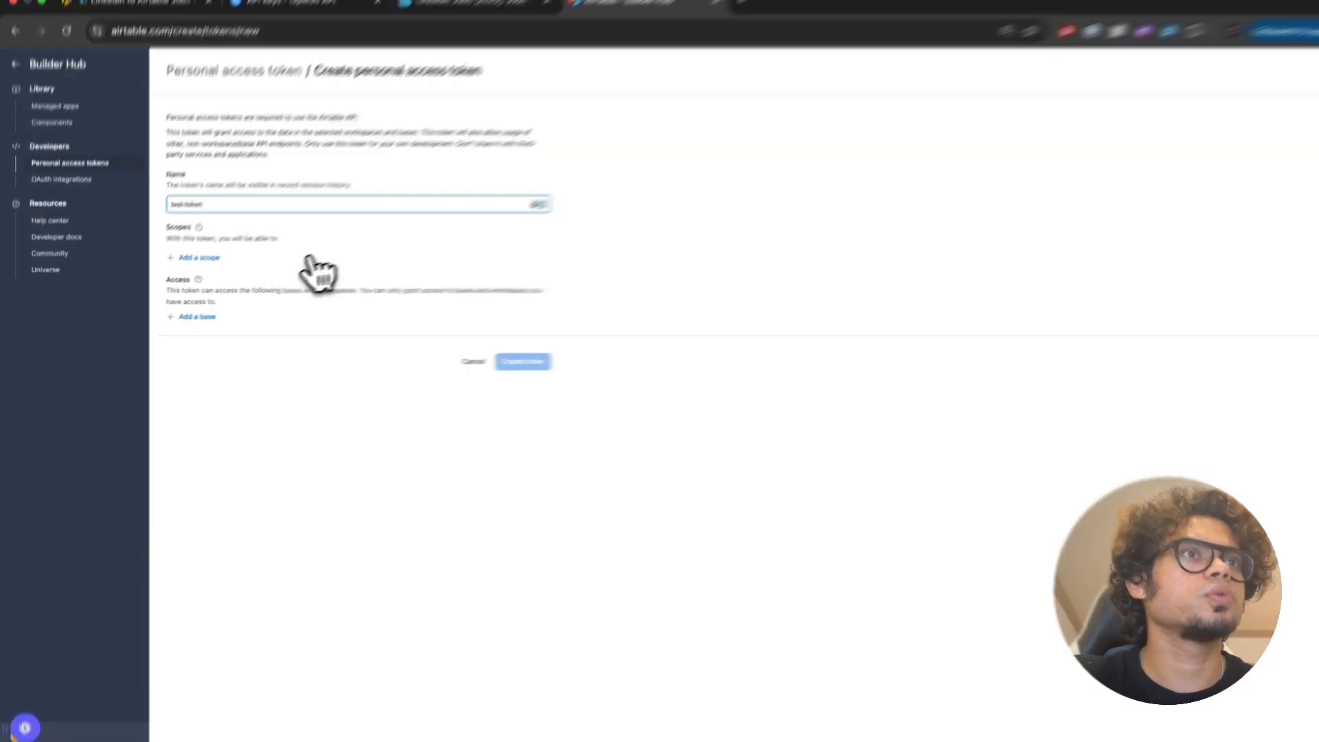
Step: Add the data.records:read/write and schema.bases:read/write scopes to the token
left_click(172, 280)
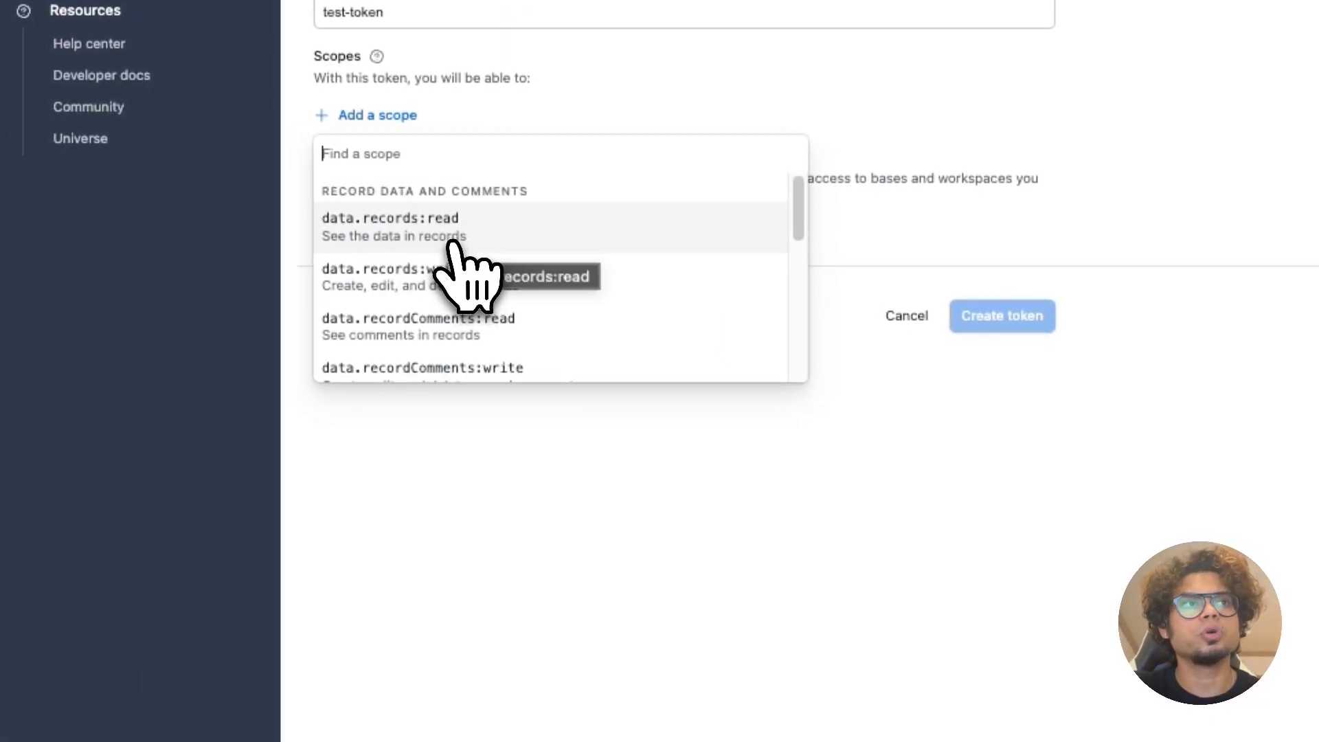
left_click(465, 237)
left_click(384, 164)
left_click(440, 275)
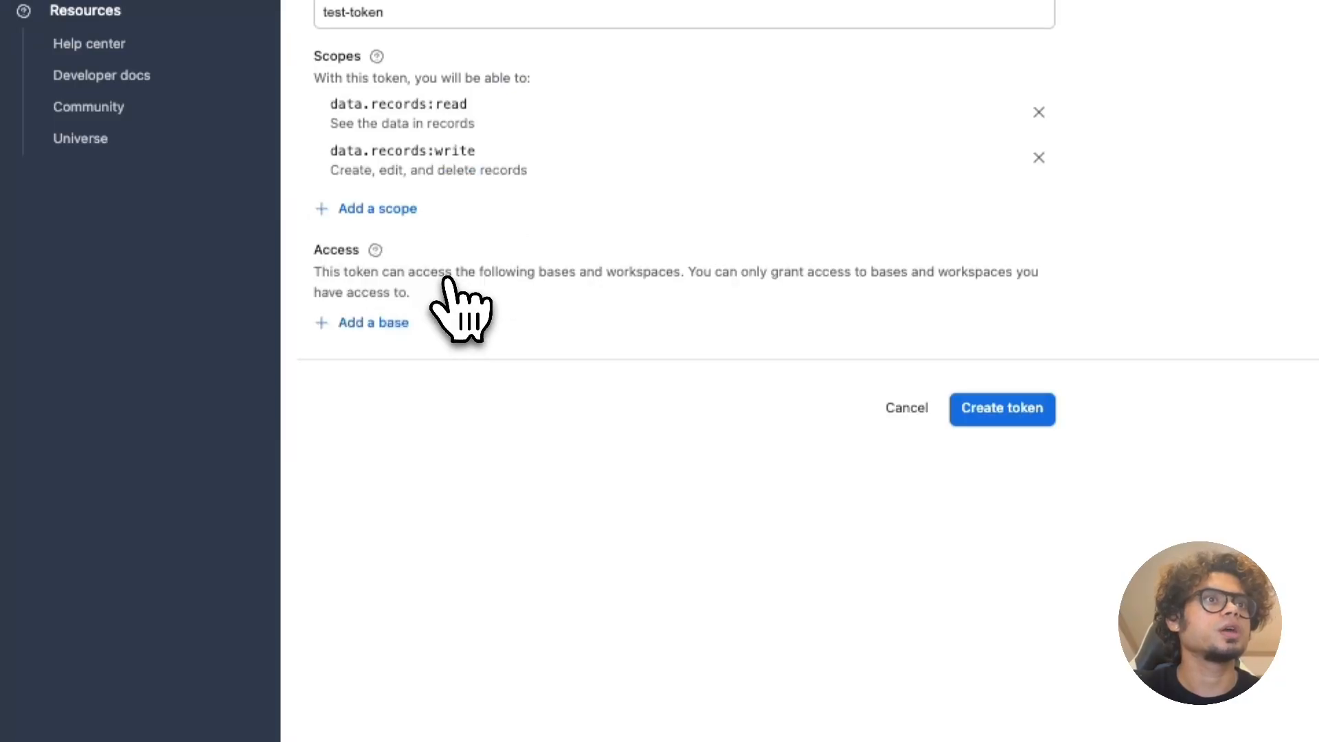
left_click(388, 209)
scroll(492, 355, "down", 2)
left_click(493, 360)
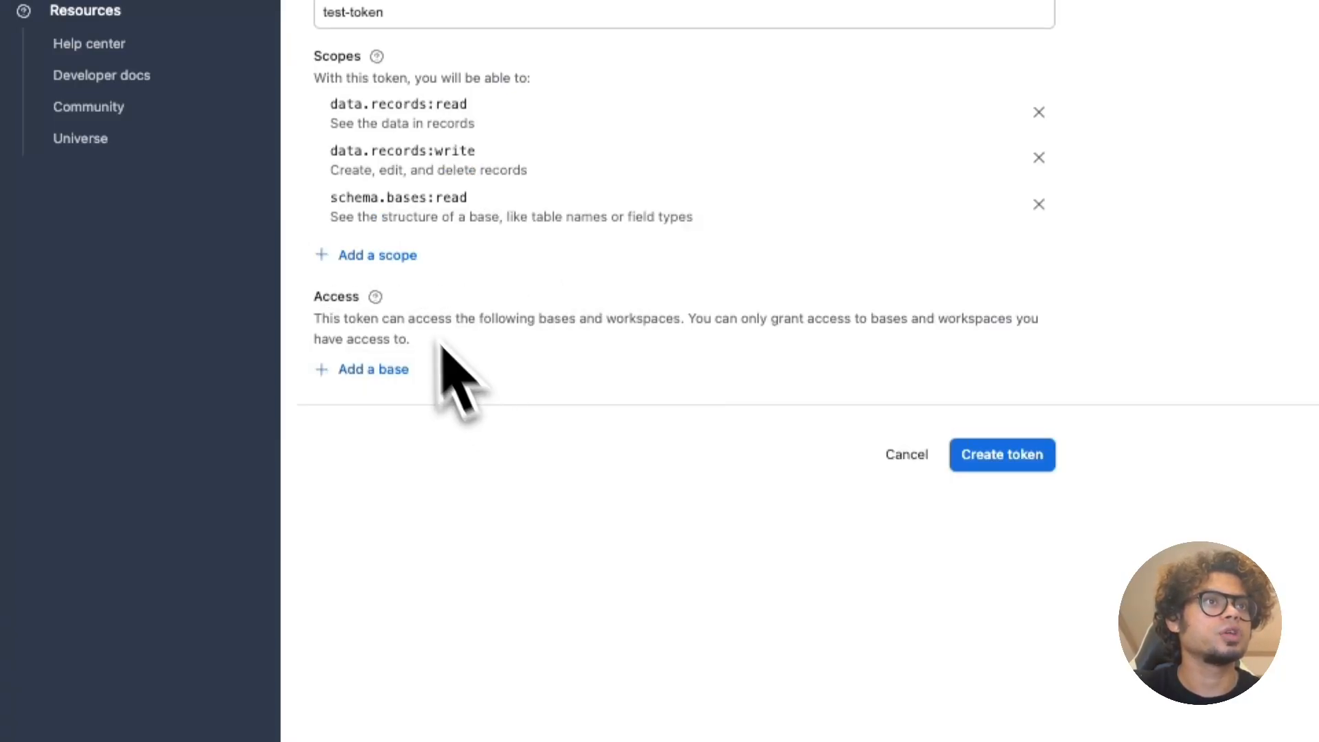
left_click(386, 257)
left_click(462, 486)
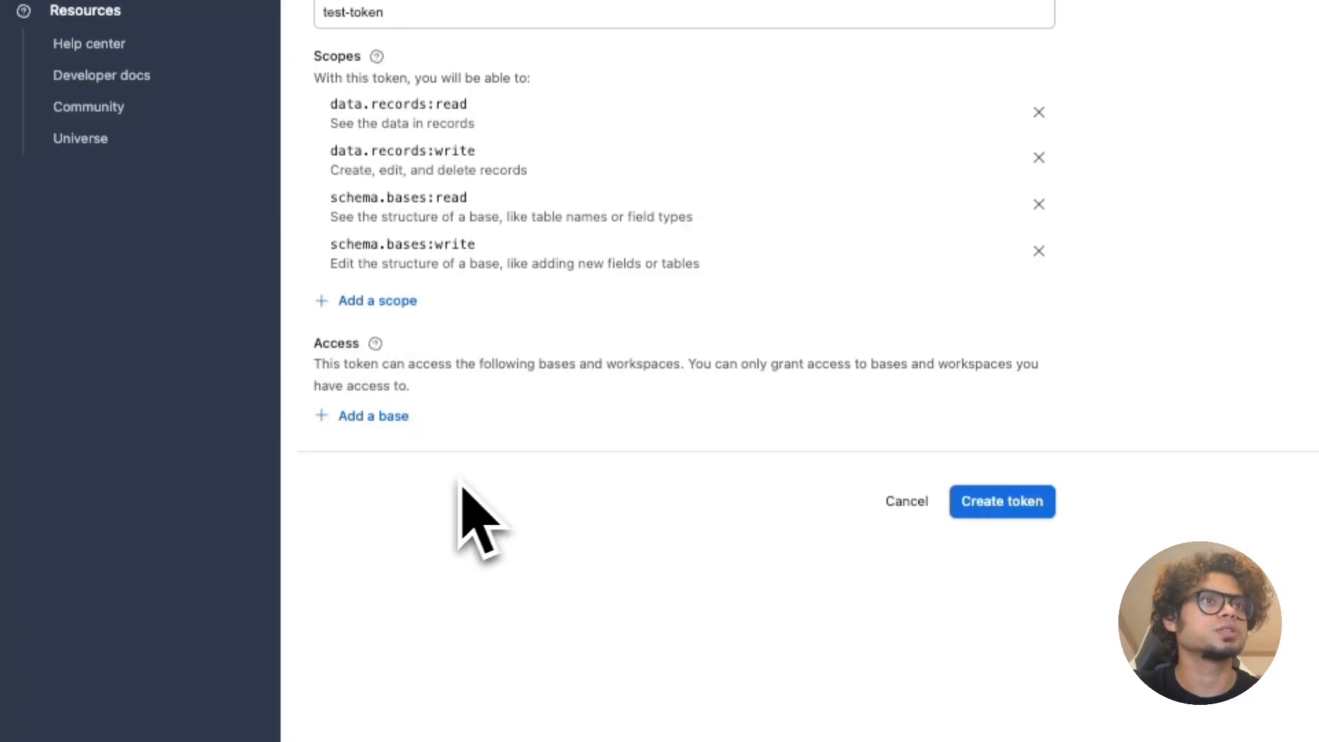
Step: Grant the token access to the LinkedIn Jobs [2025] base and create it
left_click(393, 417)
scroll(494, 604, "down", 10)
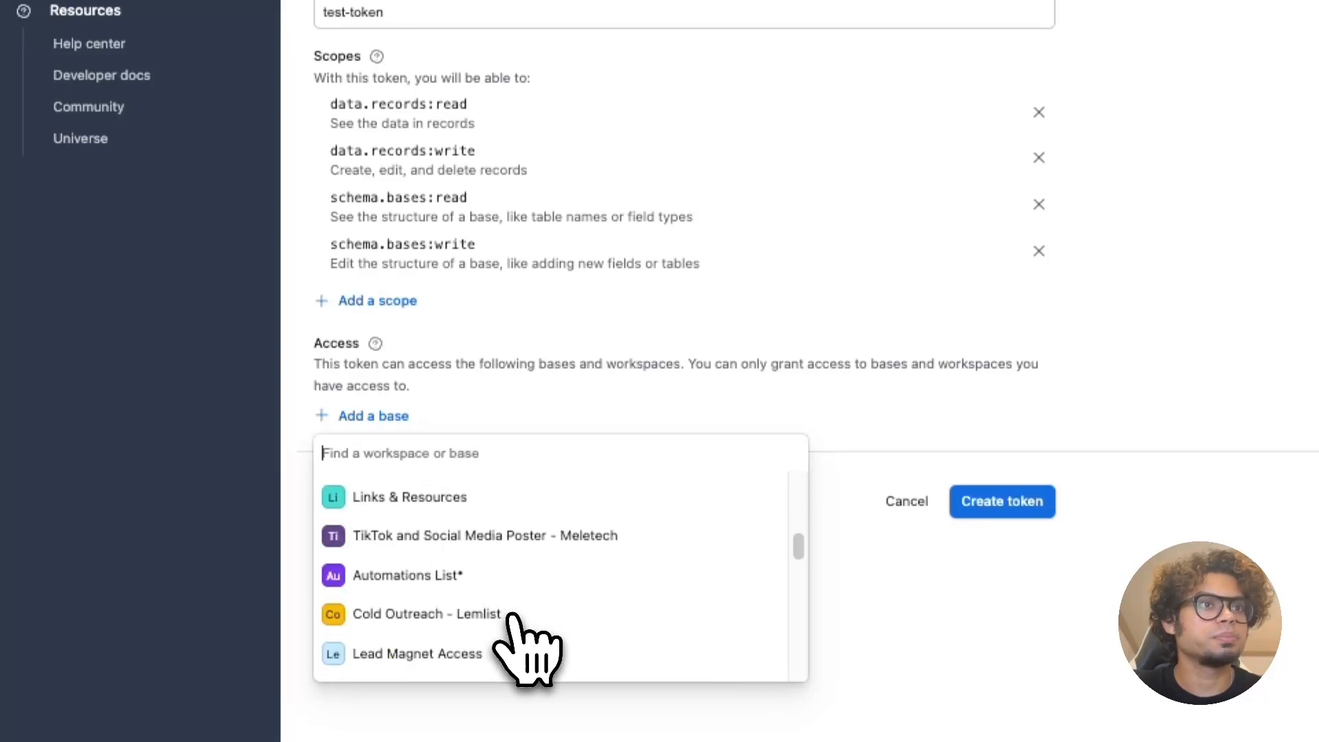
left_click(480, 623)
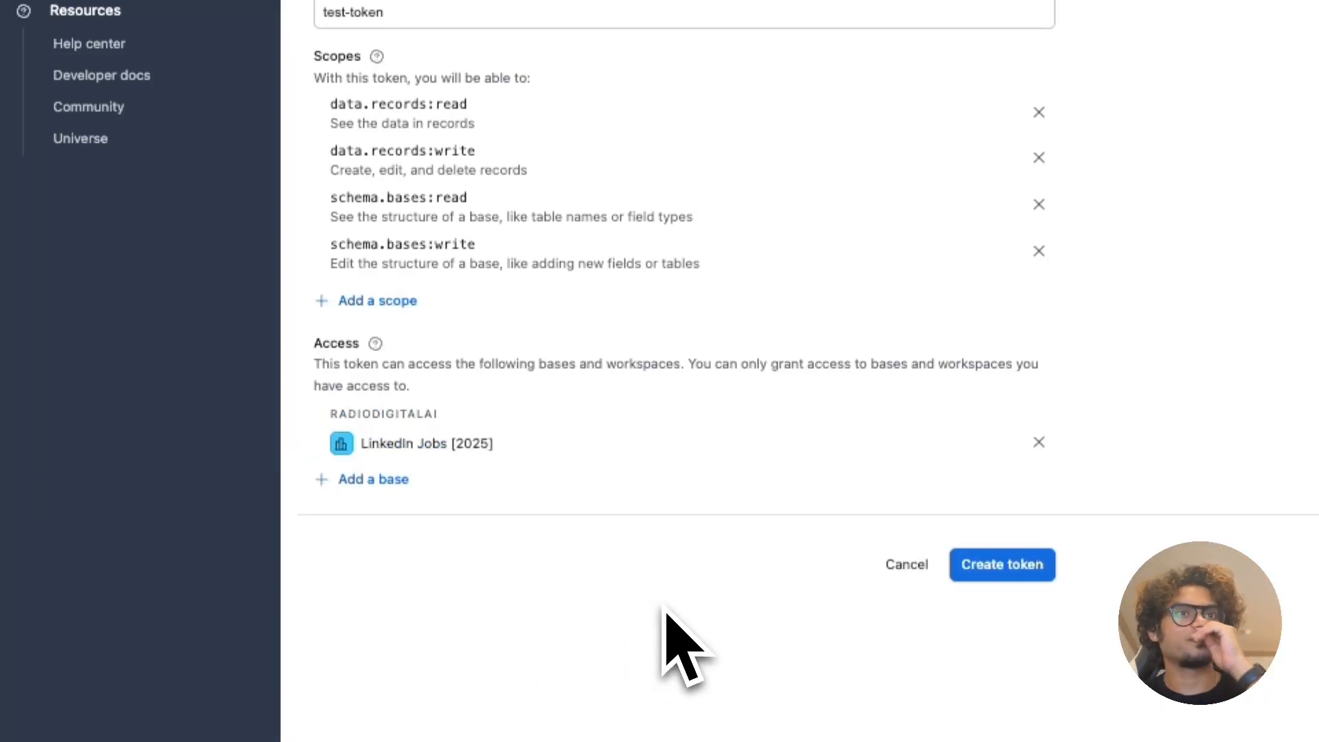
left_click(984, 583)
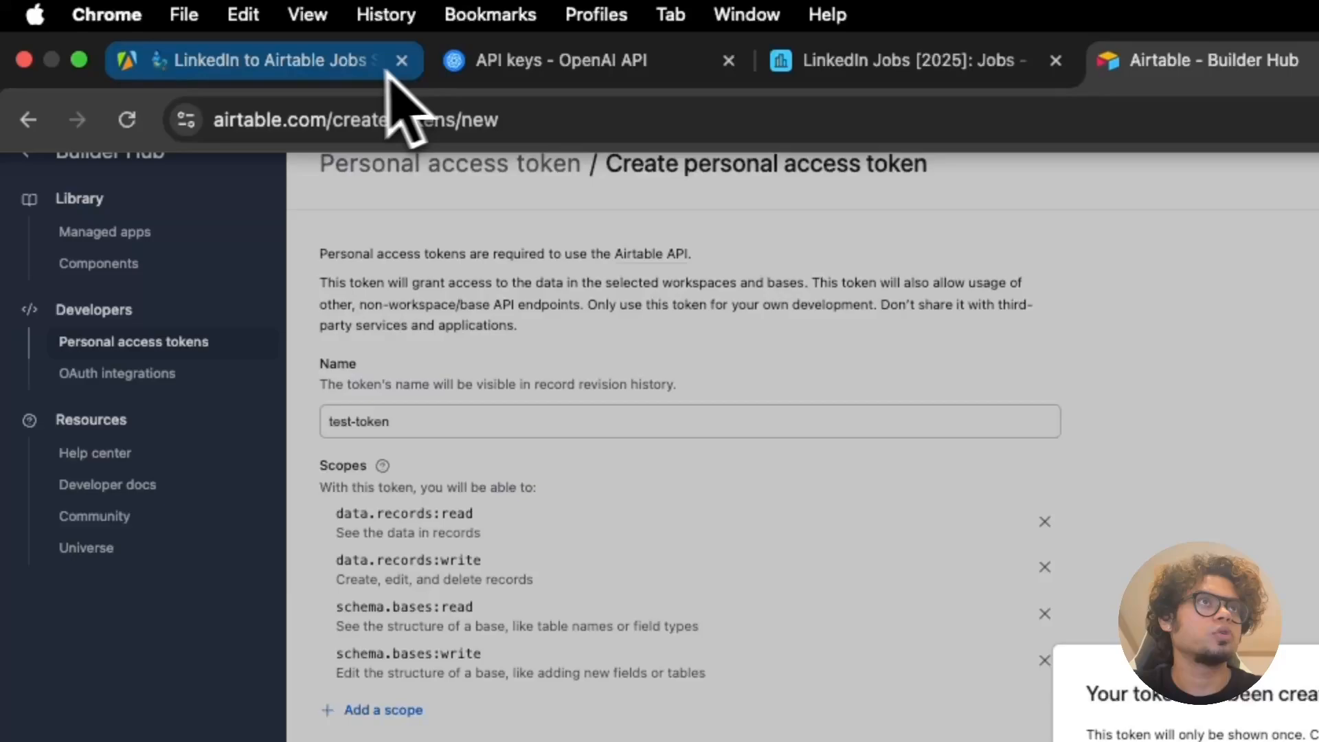
left_click(389, 65)
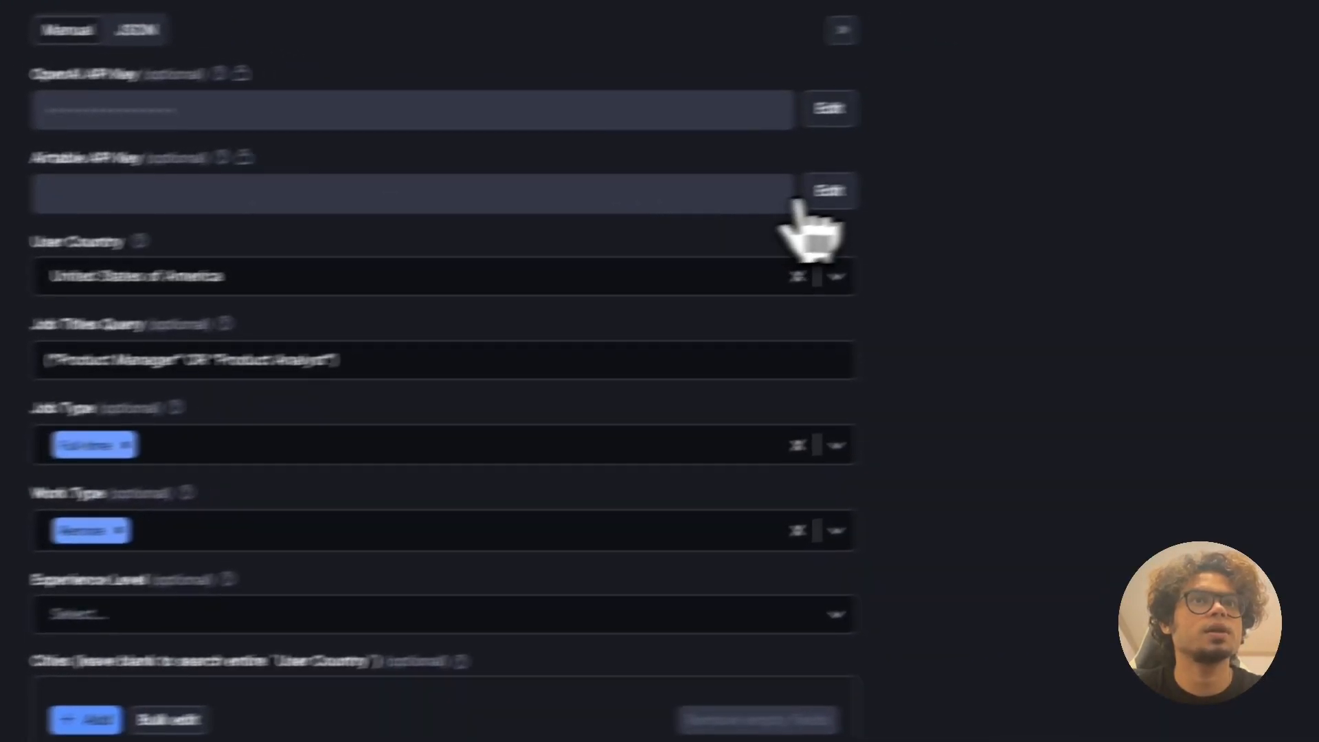
Step: Paste the Airtable token into the scraper's Airtable API Key secret and save it
left_click(1033, 237)
key("ctrl+v")
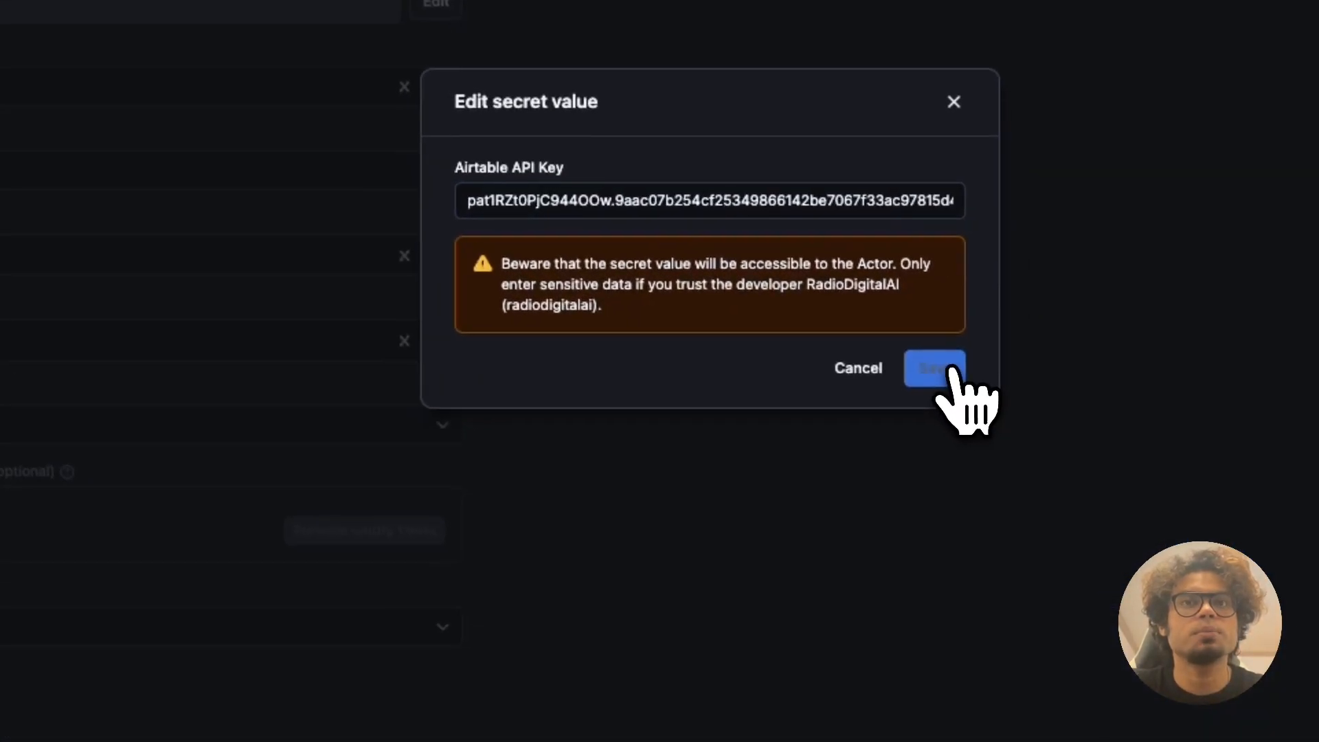
left_click(1202, 569)
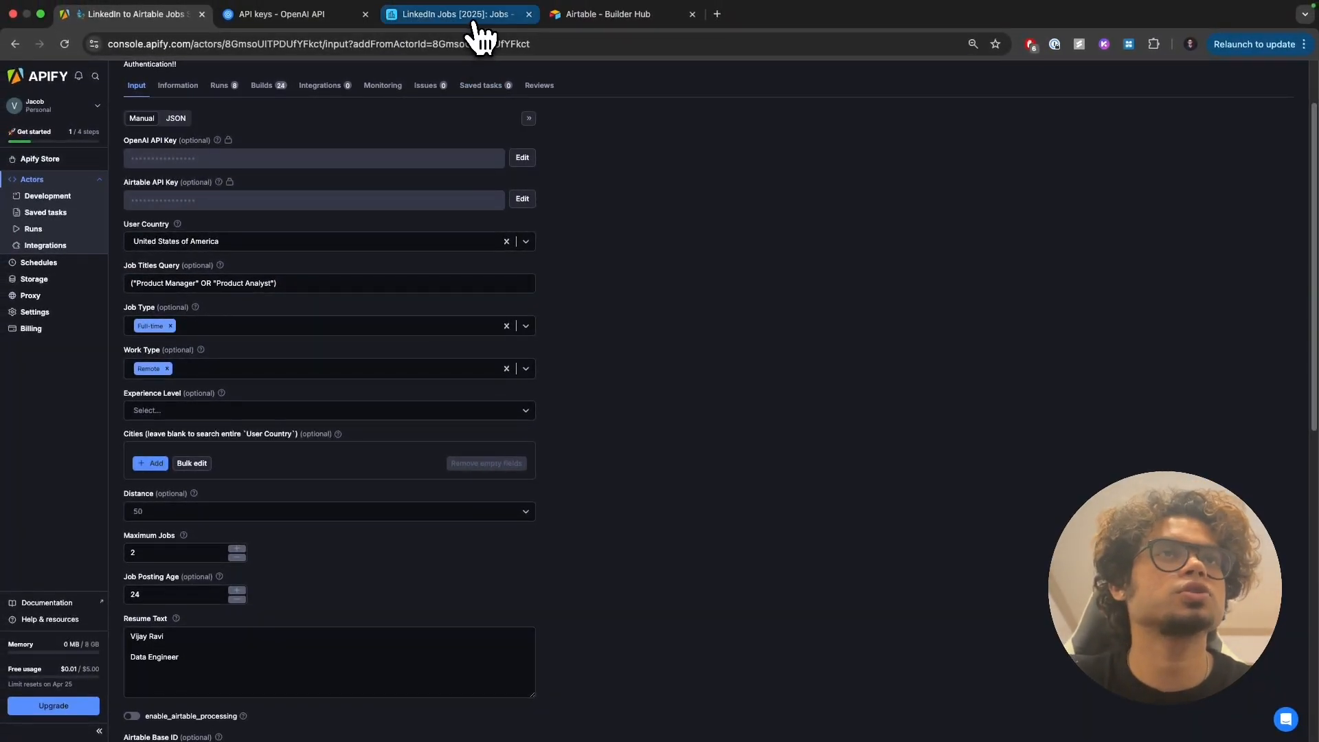
scroll(524, 164, "down", 6)
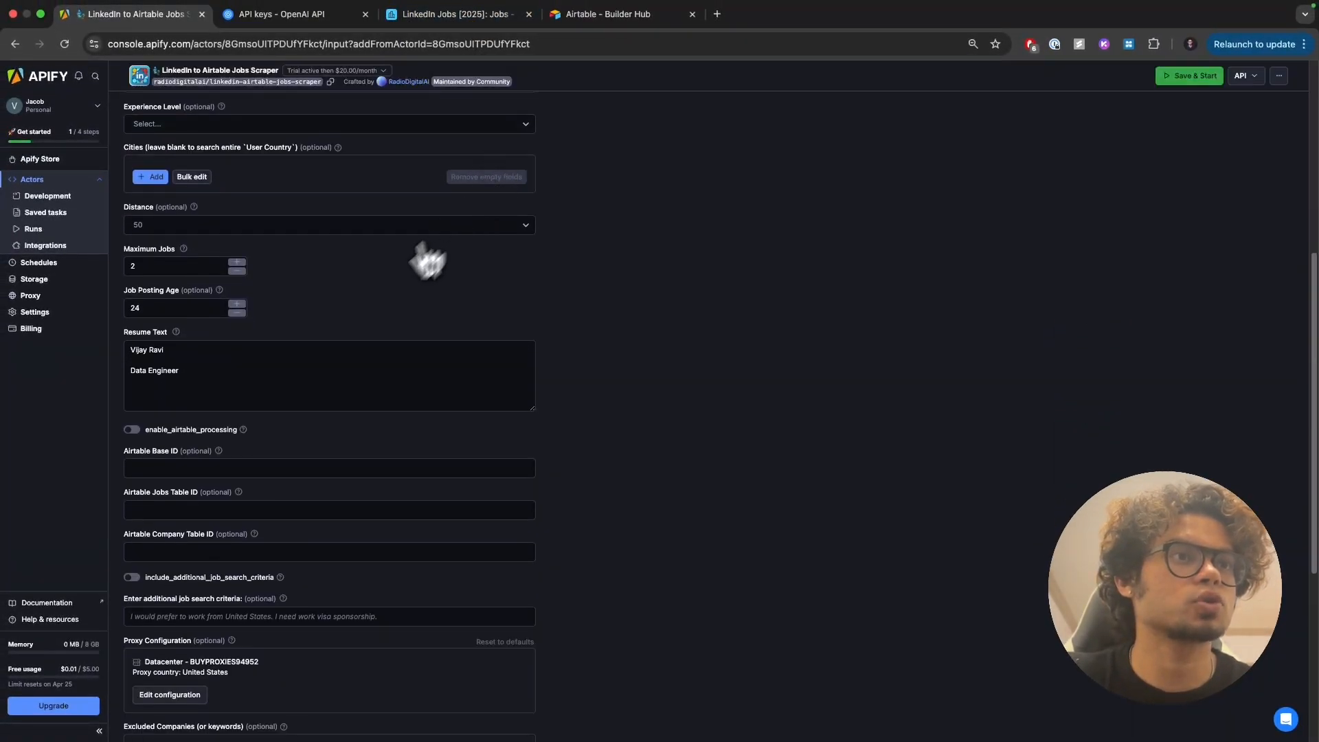
scroll(147, 374, "down", 1)
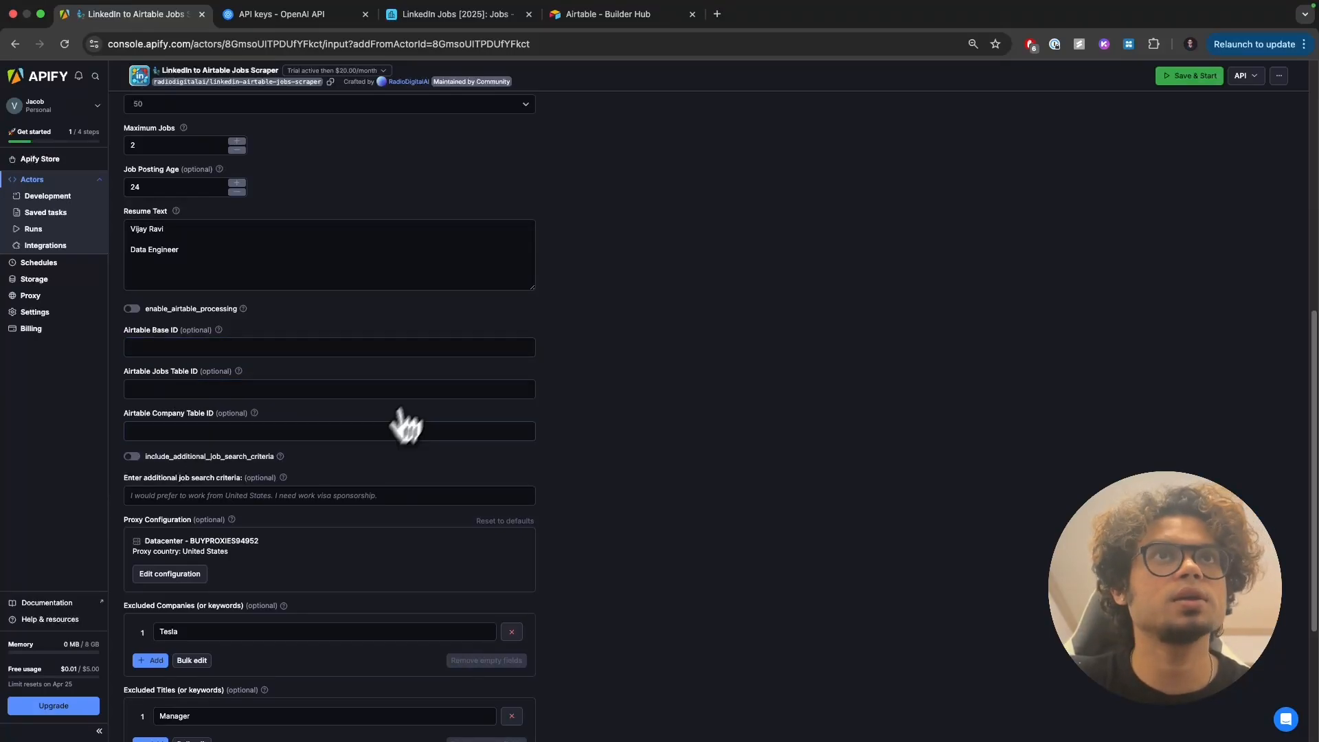
left_click(447, 19)
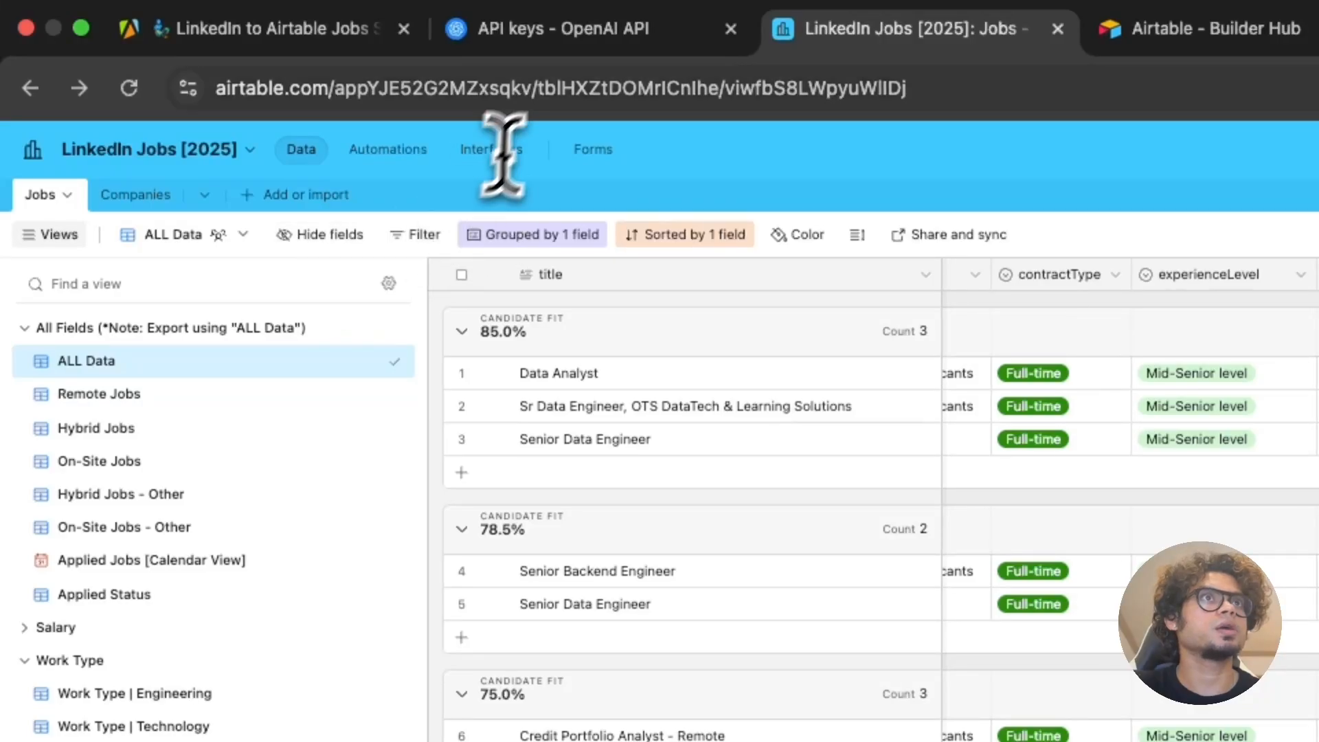
Step: Copy the base ID from the Airtable URL into the scraper's Airtable Base ID field
left_click(424, 87)
left_click(468, 88)
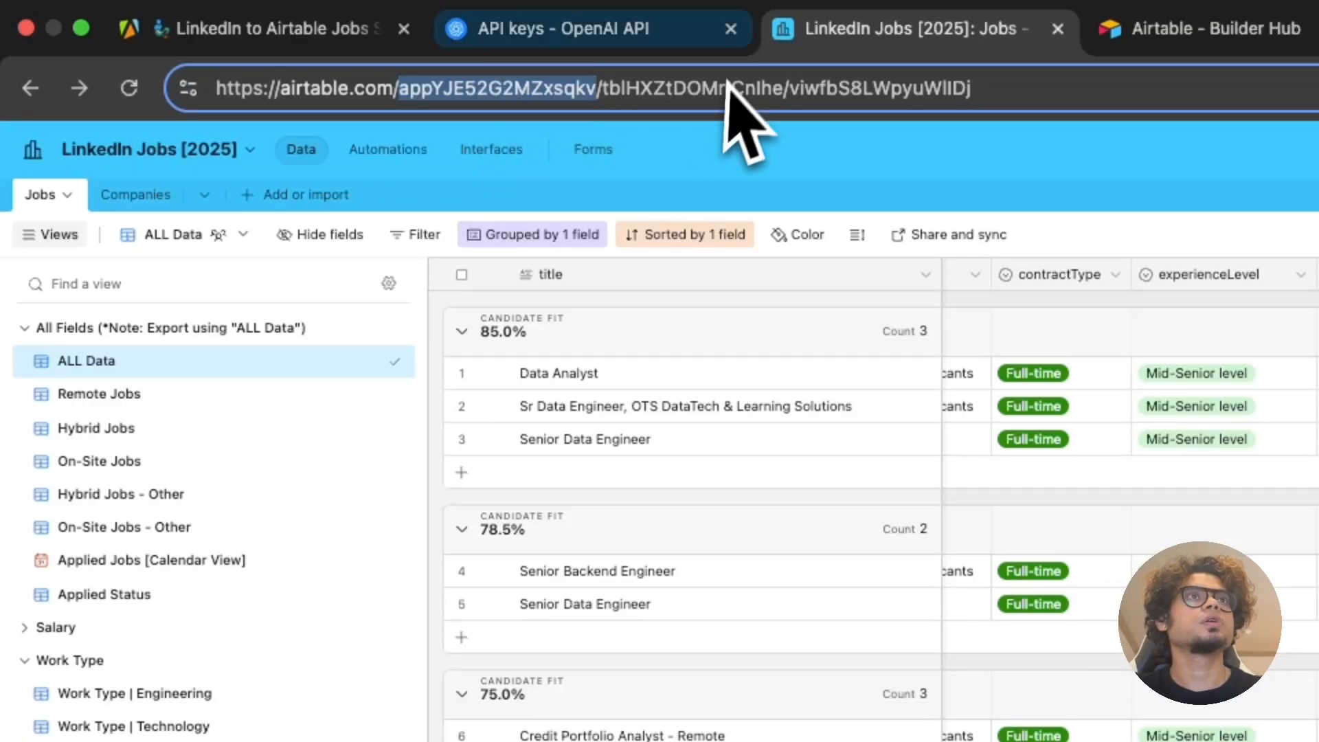
left_click(223, 27)
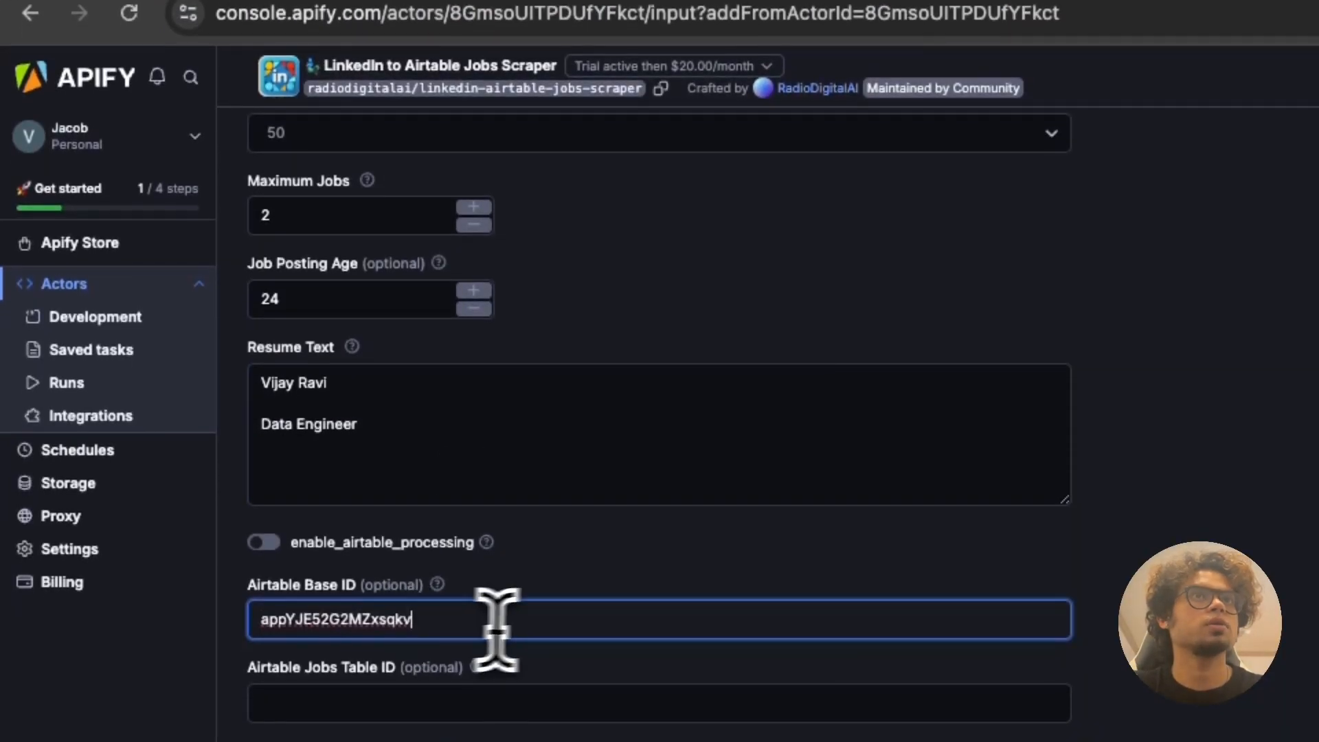
Step: Copy the Jobs table ID from the URL into the Airtable Jobs Table ID field
left_click(907, 5)
double_click(687, 57)
key("super+c")
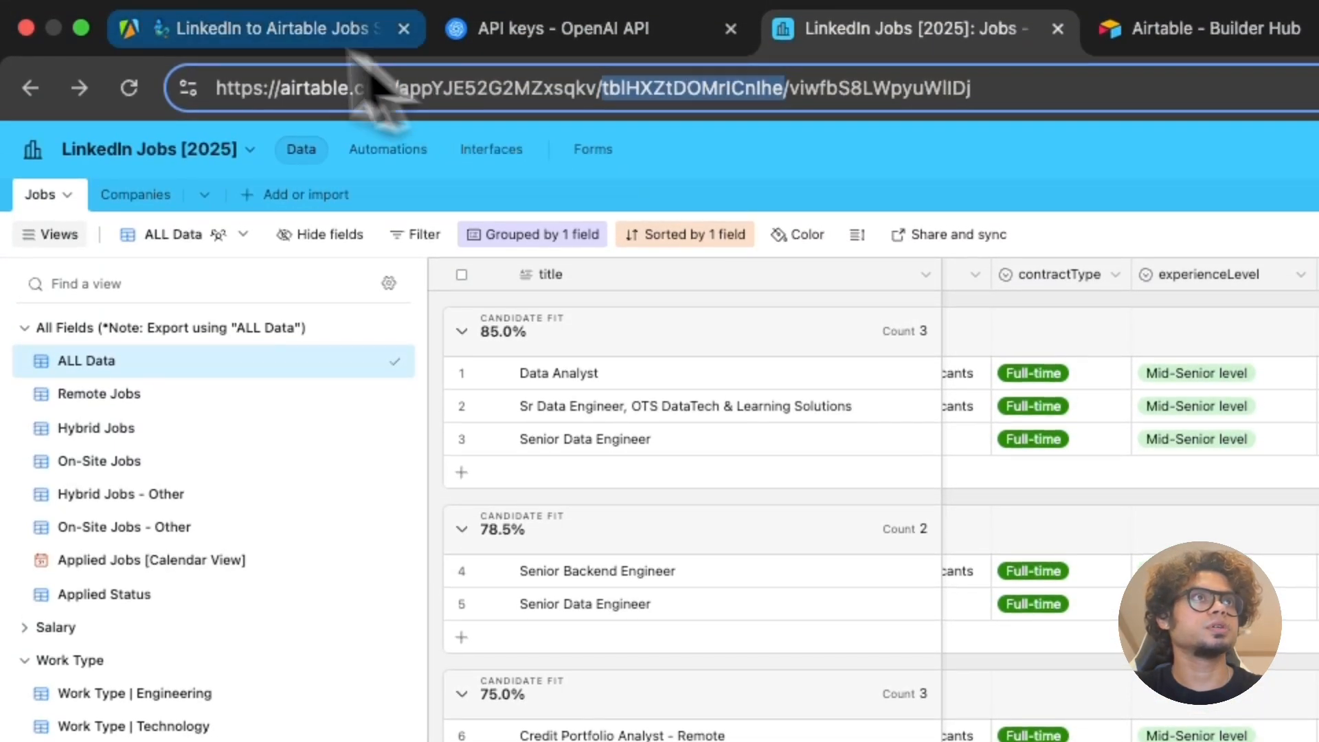
left_click(223, 27)
left_click(548, 632)
key("super+v")
Step: Paste the Companies table ID into Company Table ID and switch on enable_airtable_processing
left_click(913, 24)
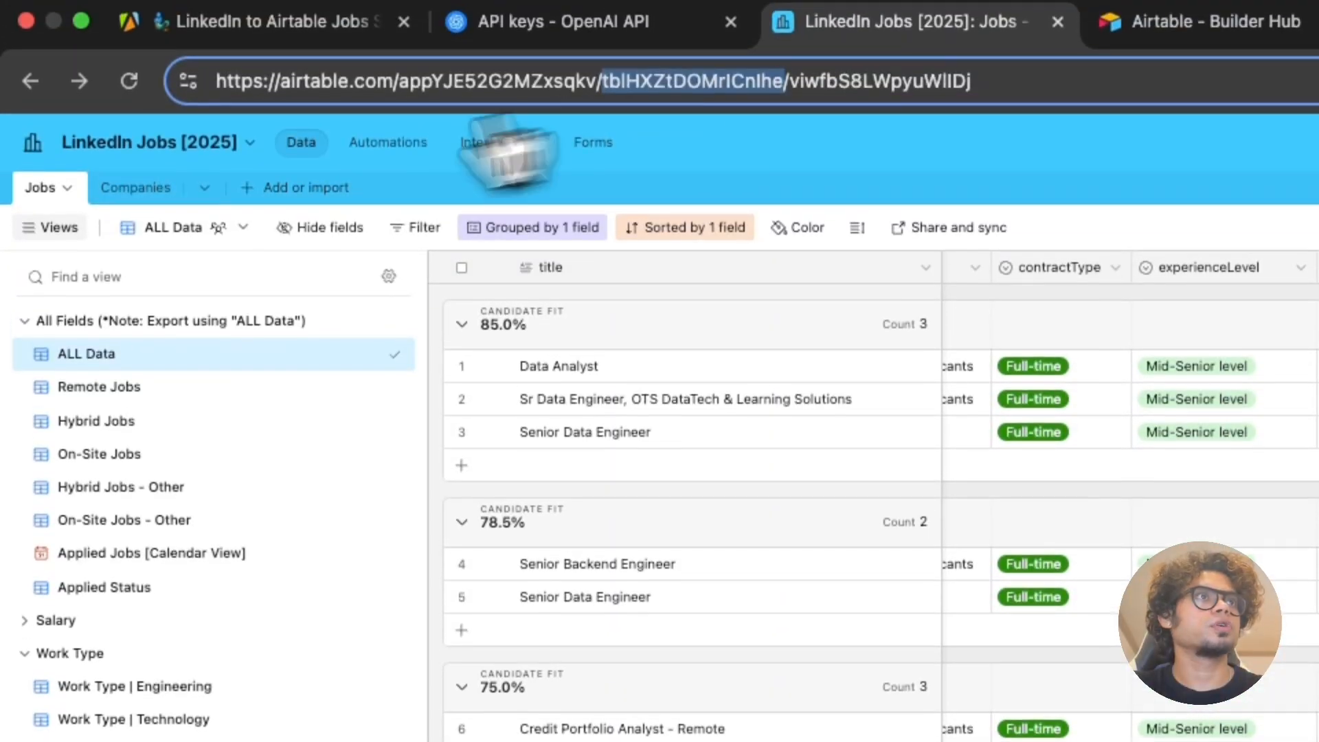
left_click(109, 195)
left_click(647, 90)
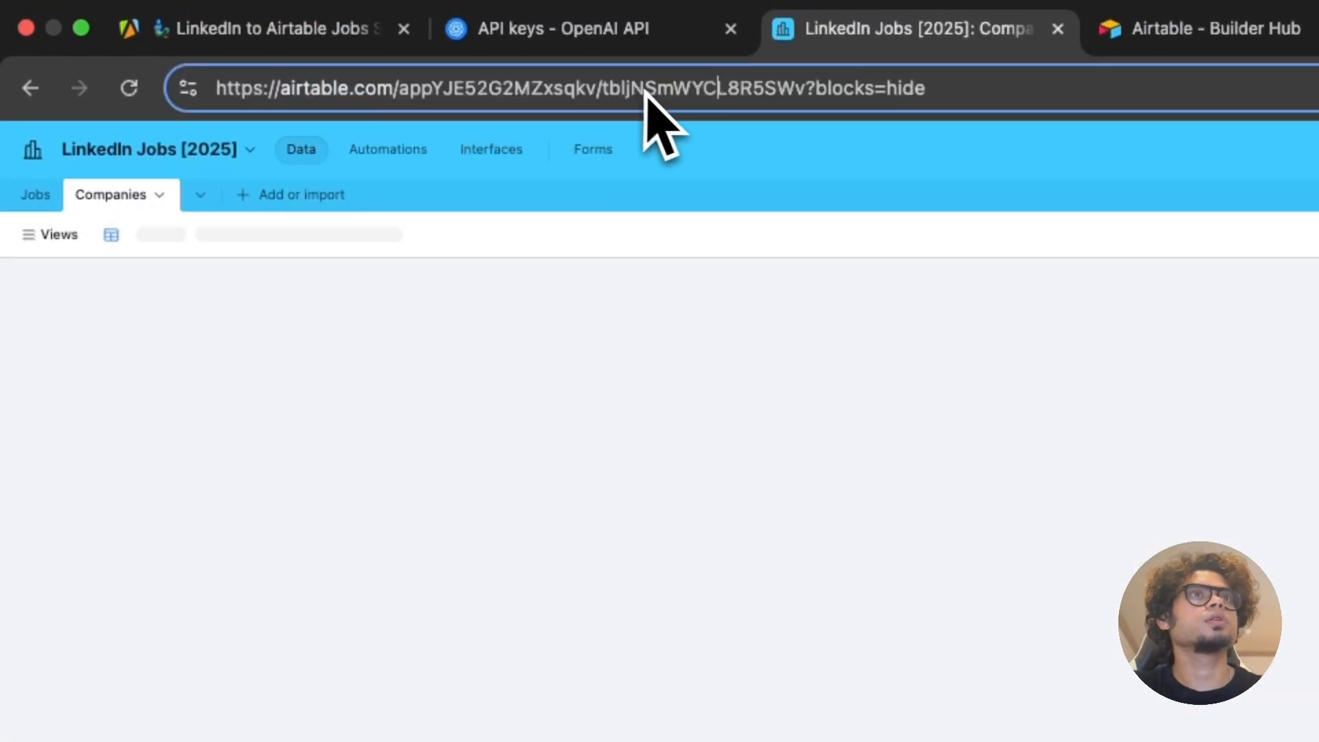
left_click(550, 34)
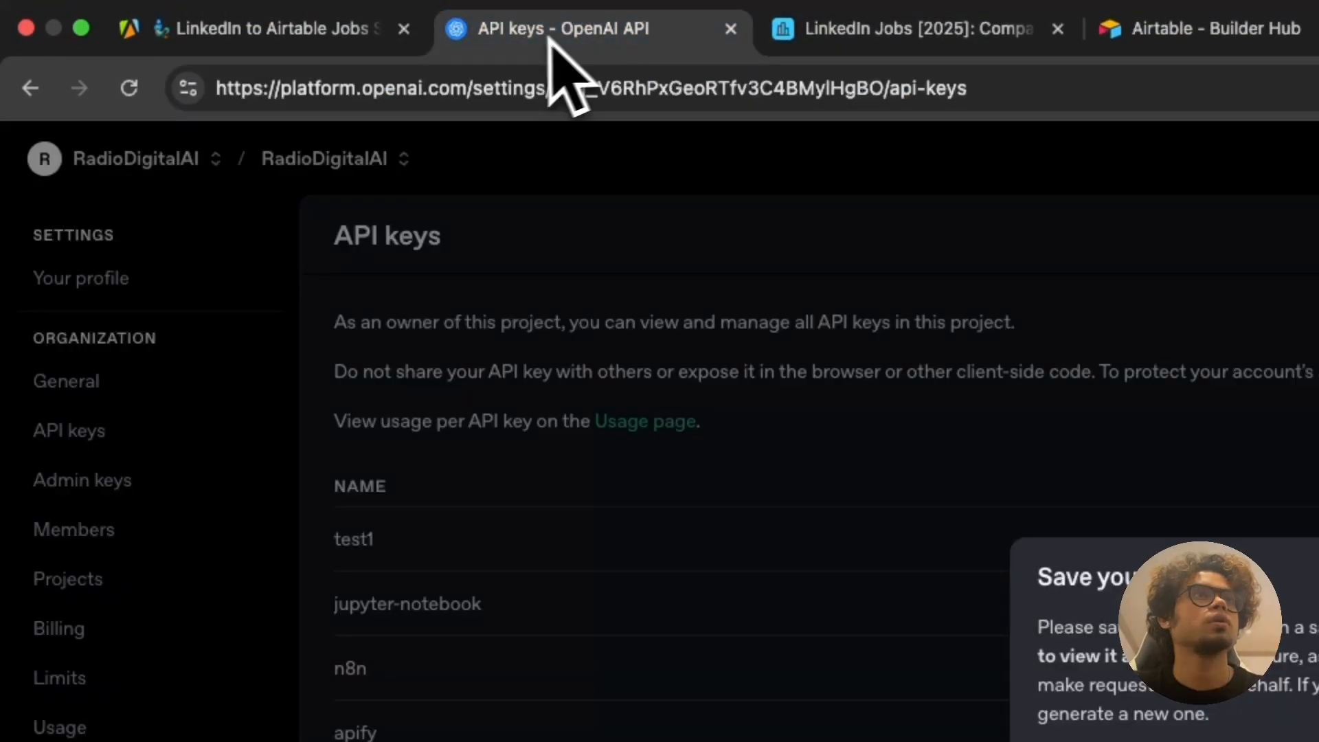
left_click(330, 45)
left_click(508, 495)
key("ctrl+v")
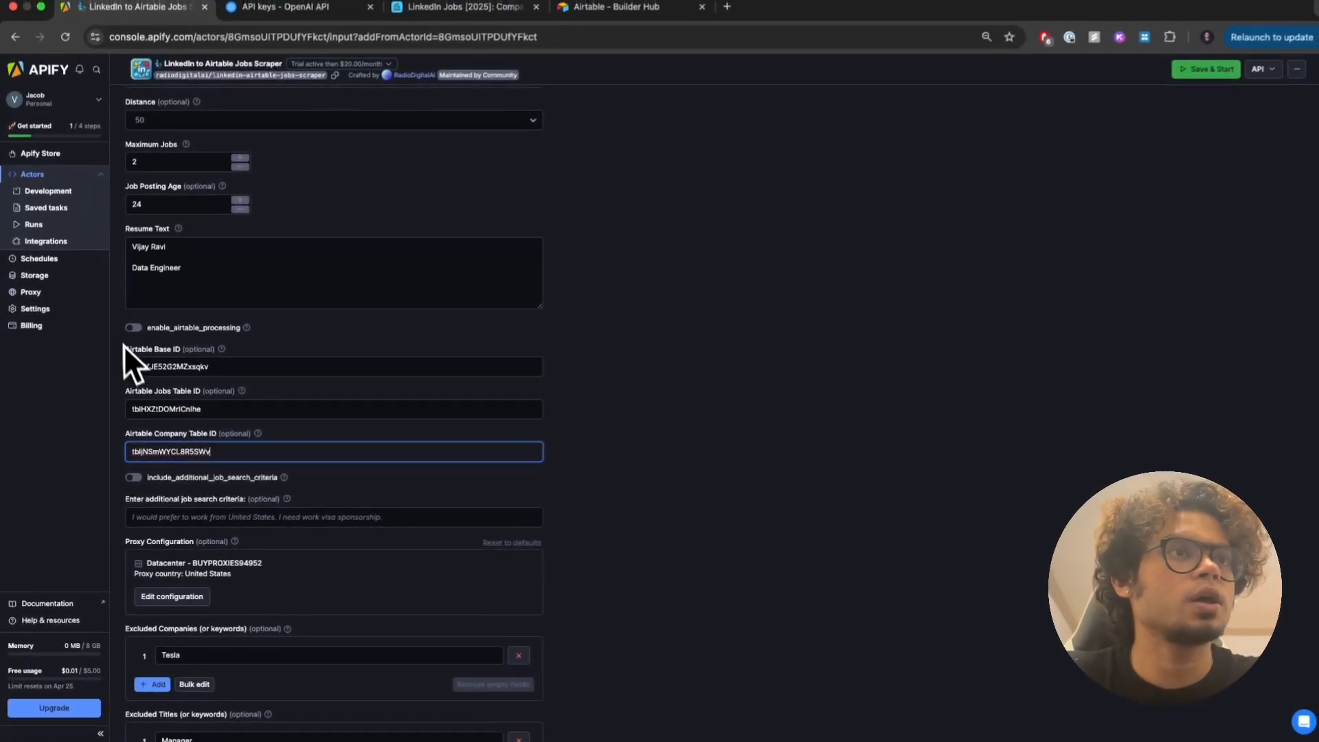
left_click(134, 327)
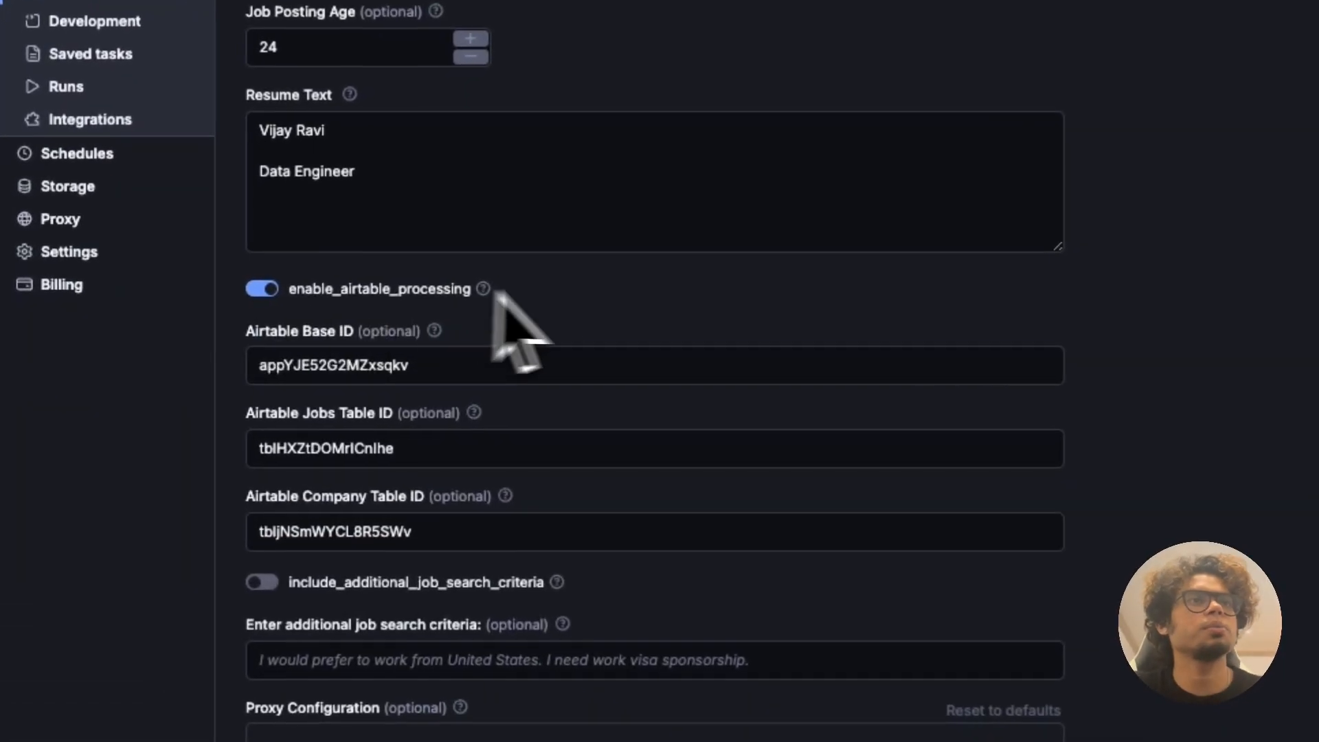
scroll(570, 440, "up", 5)
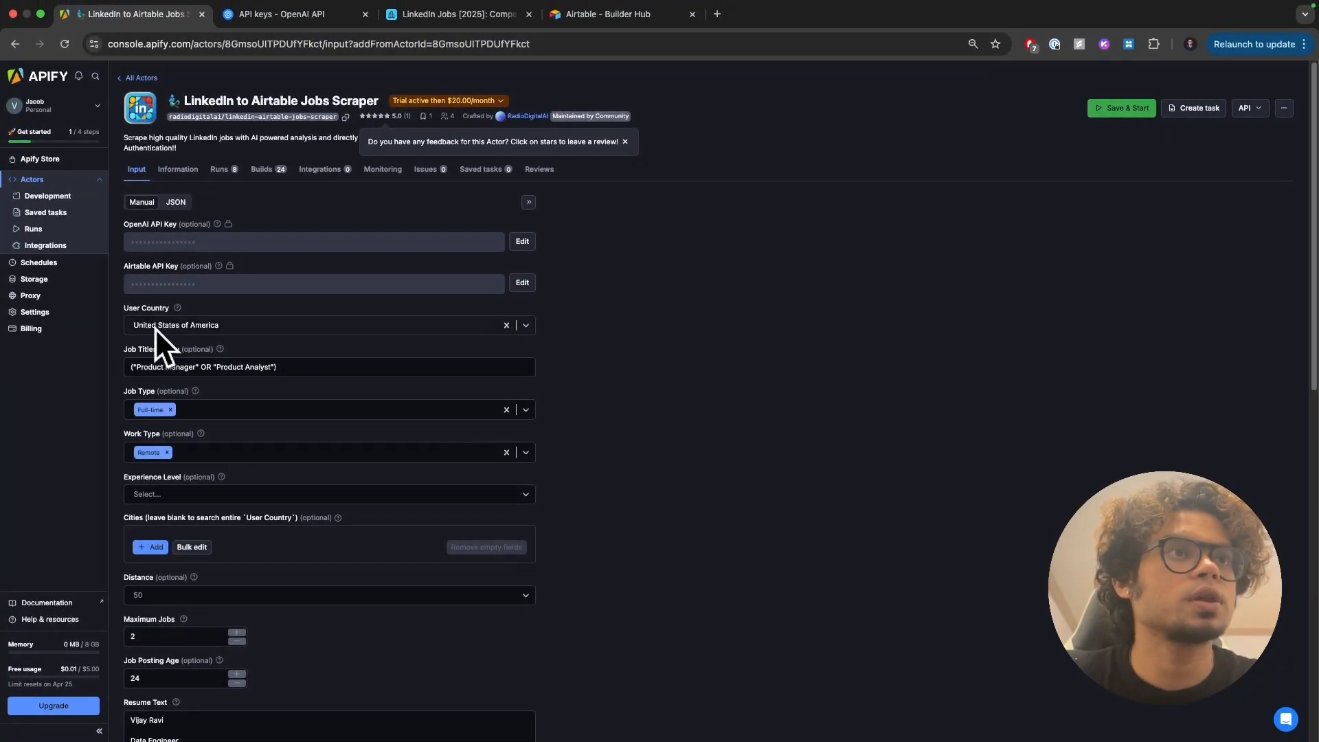
double_click(131, 349)
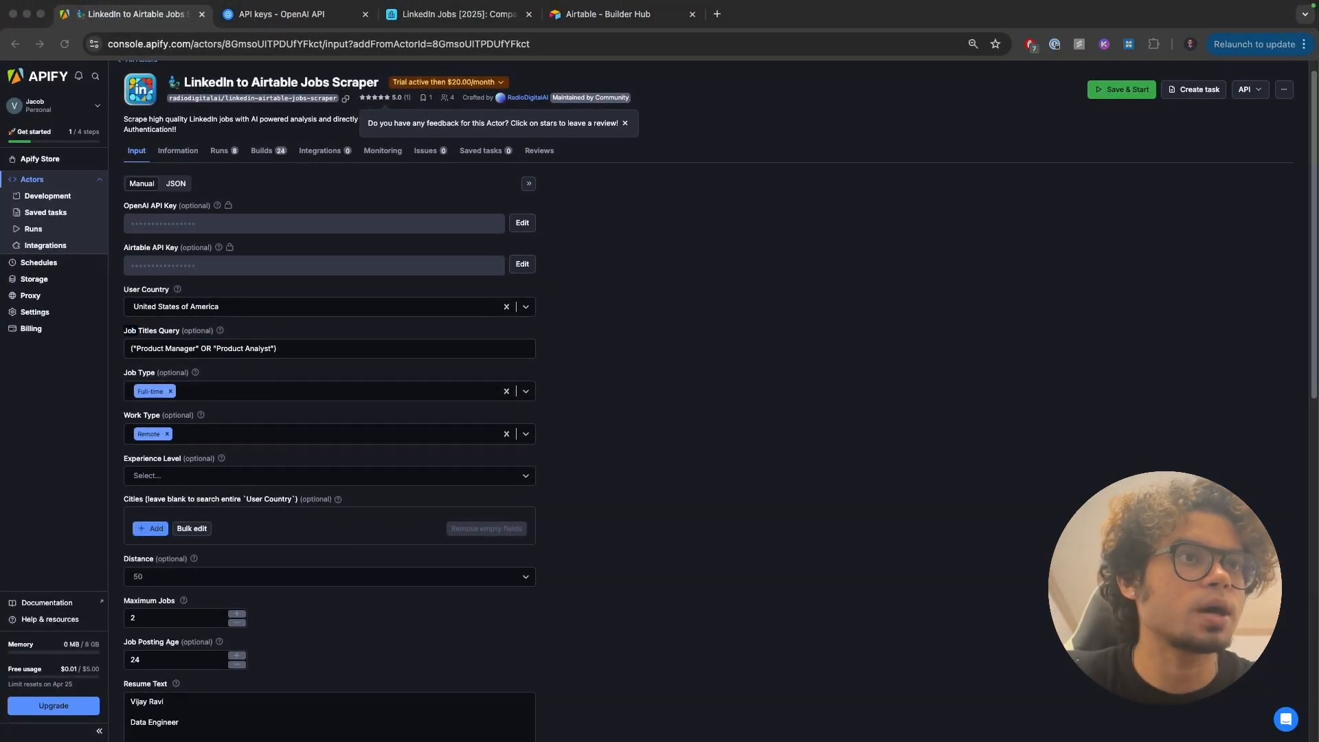
scroll(214, 446, "down", 5)
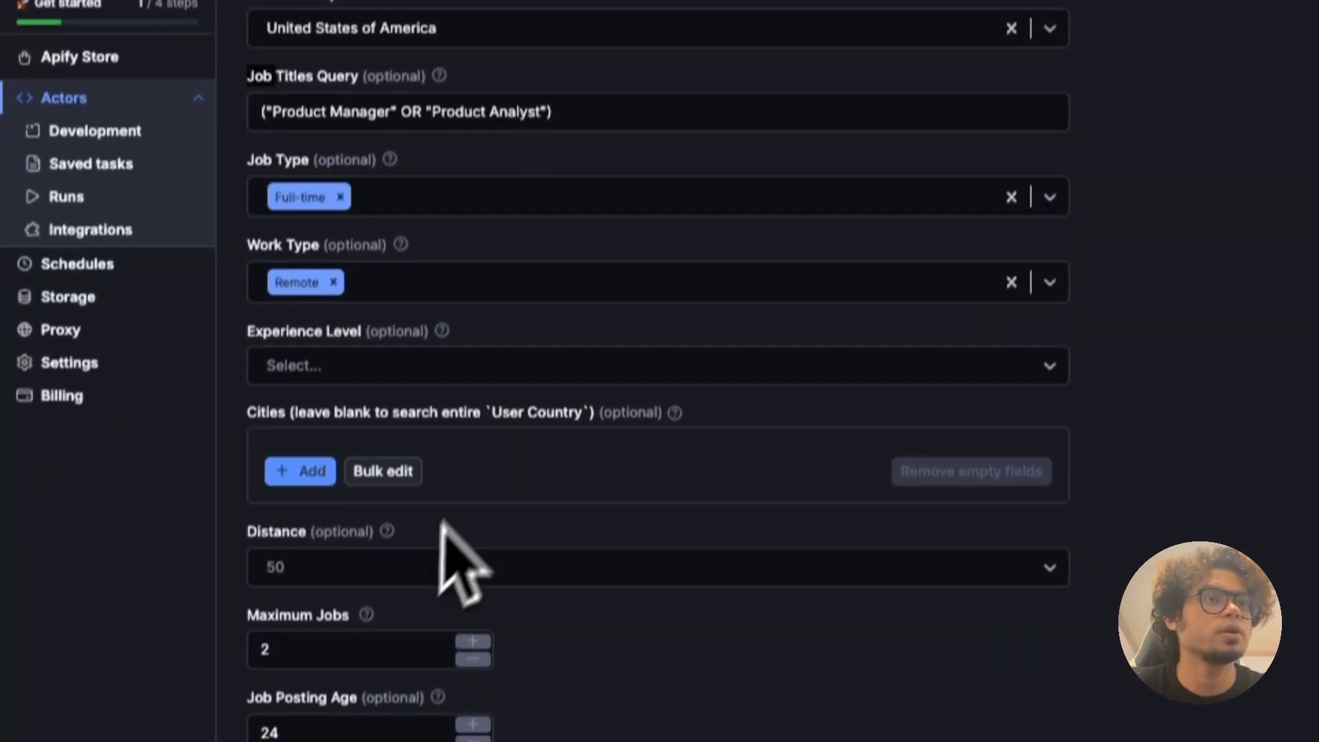
scroll(411, 546, "down", 1)
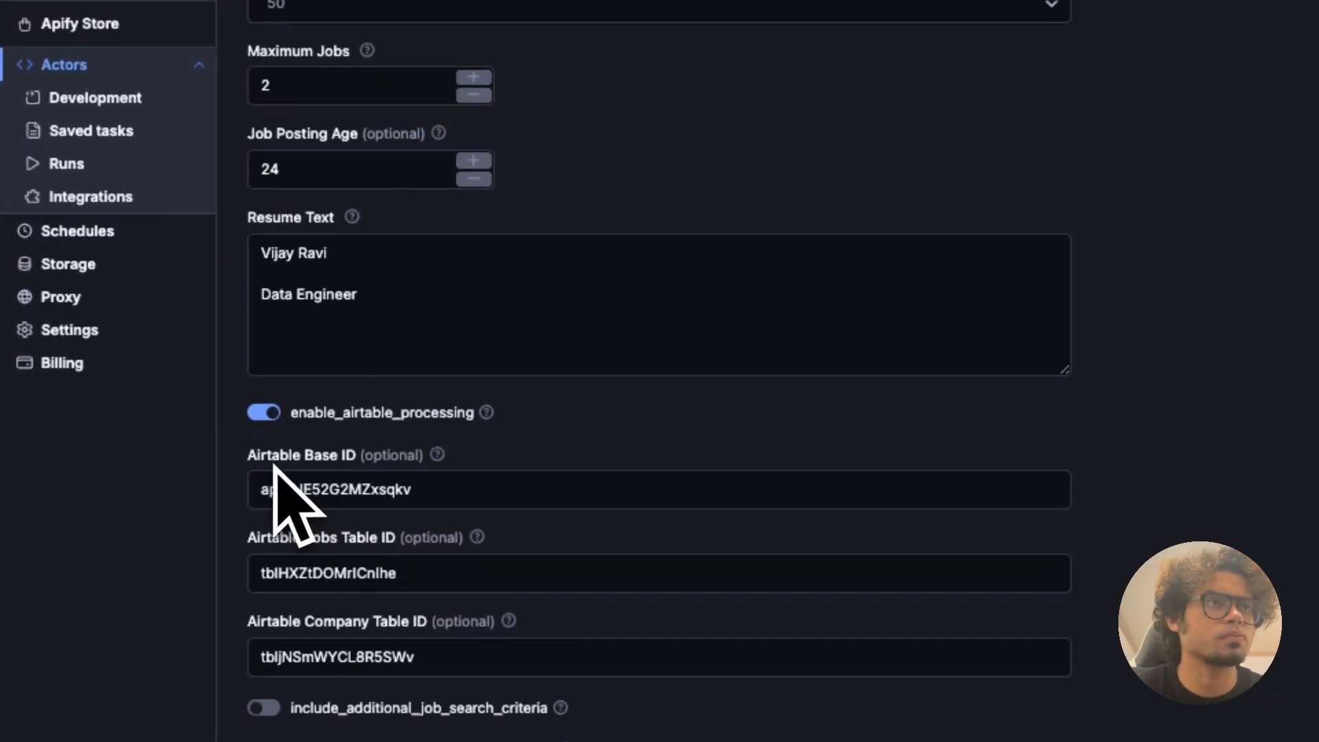
Step: Paste a full product-manager résumé into Resume Text, then review the Tesla/Manager/Consulting exclusions and US proxy
left_click(385, 301)
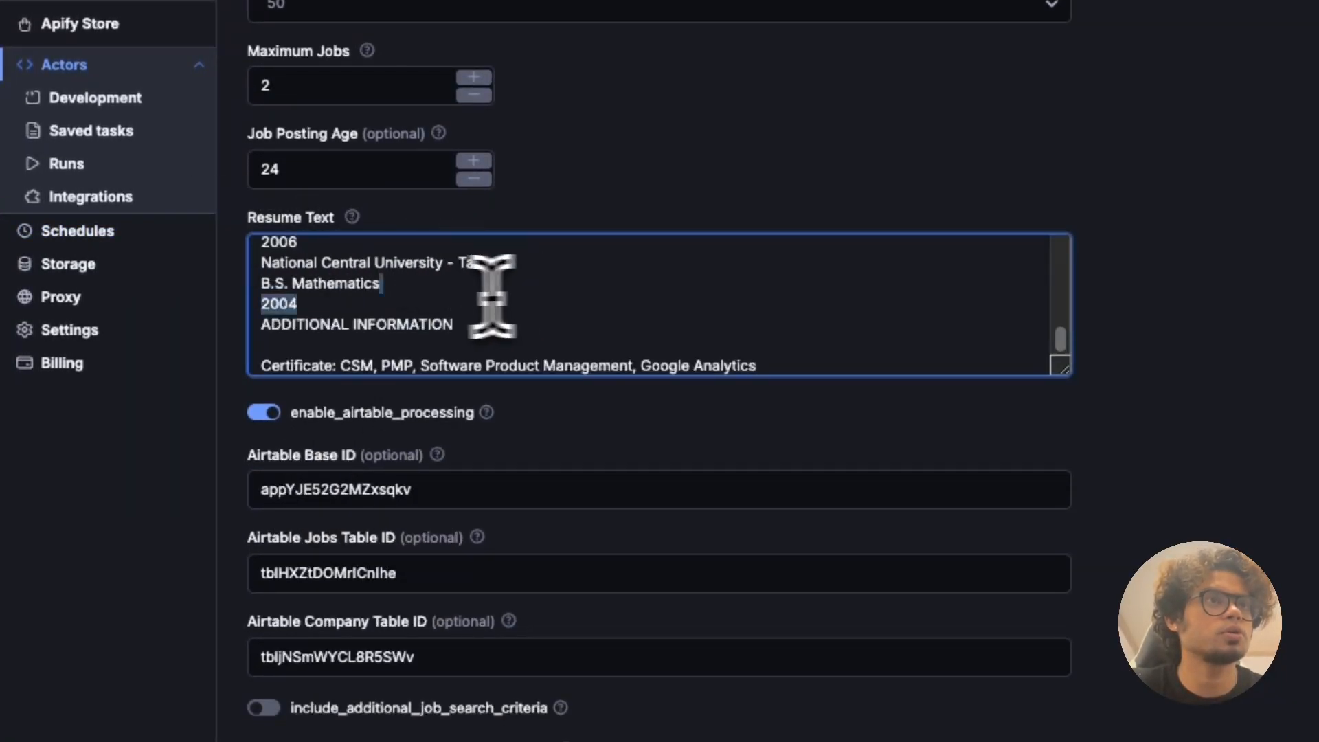
scroll(492, 296, "up", 5)
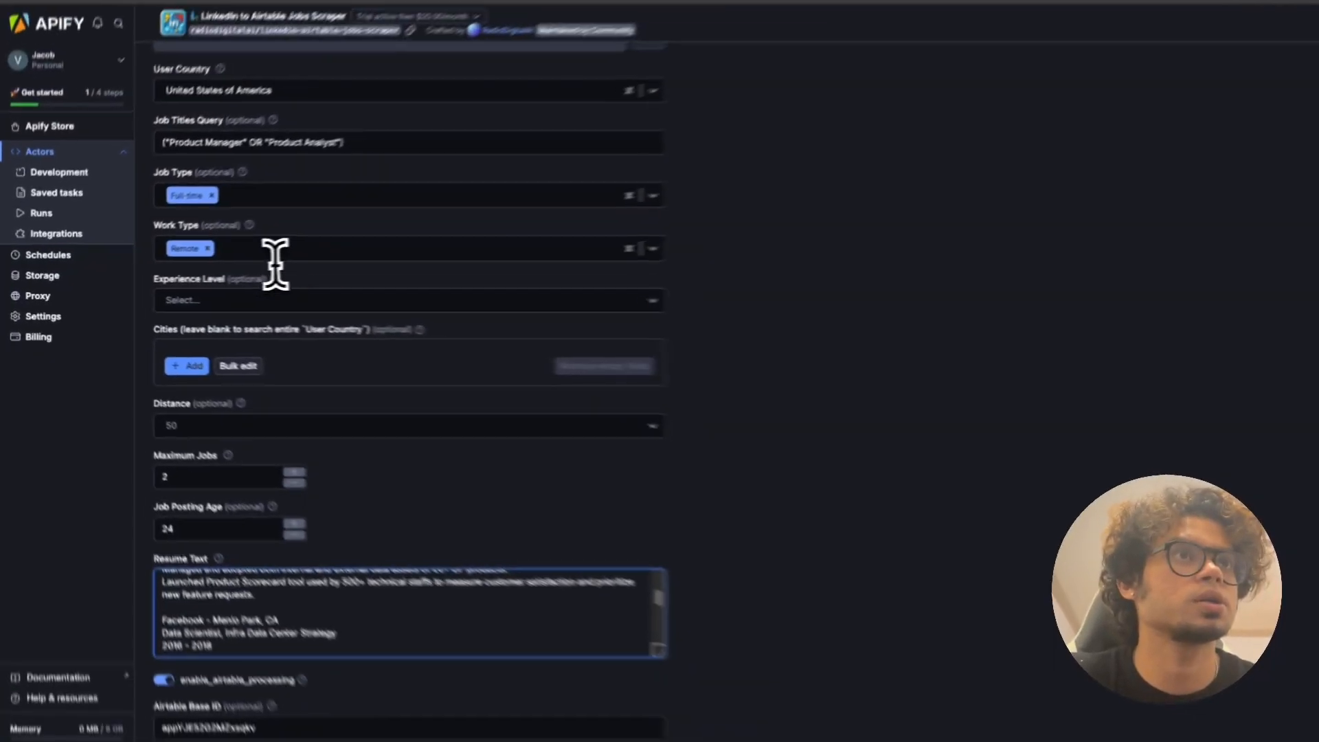
scroll(311, 432, "down", 3)
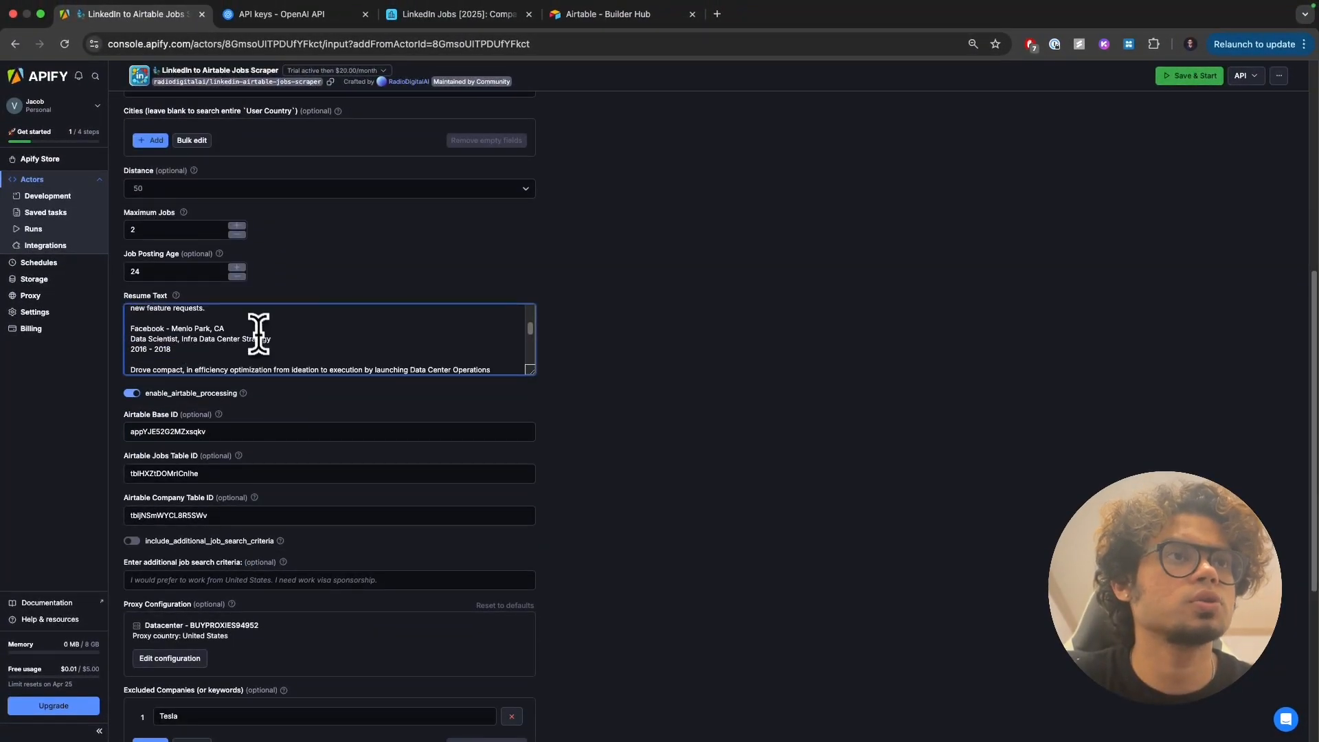
scroll(444, 438, "down", 3)
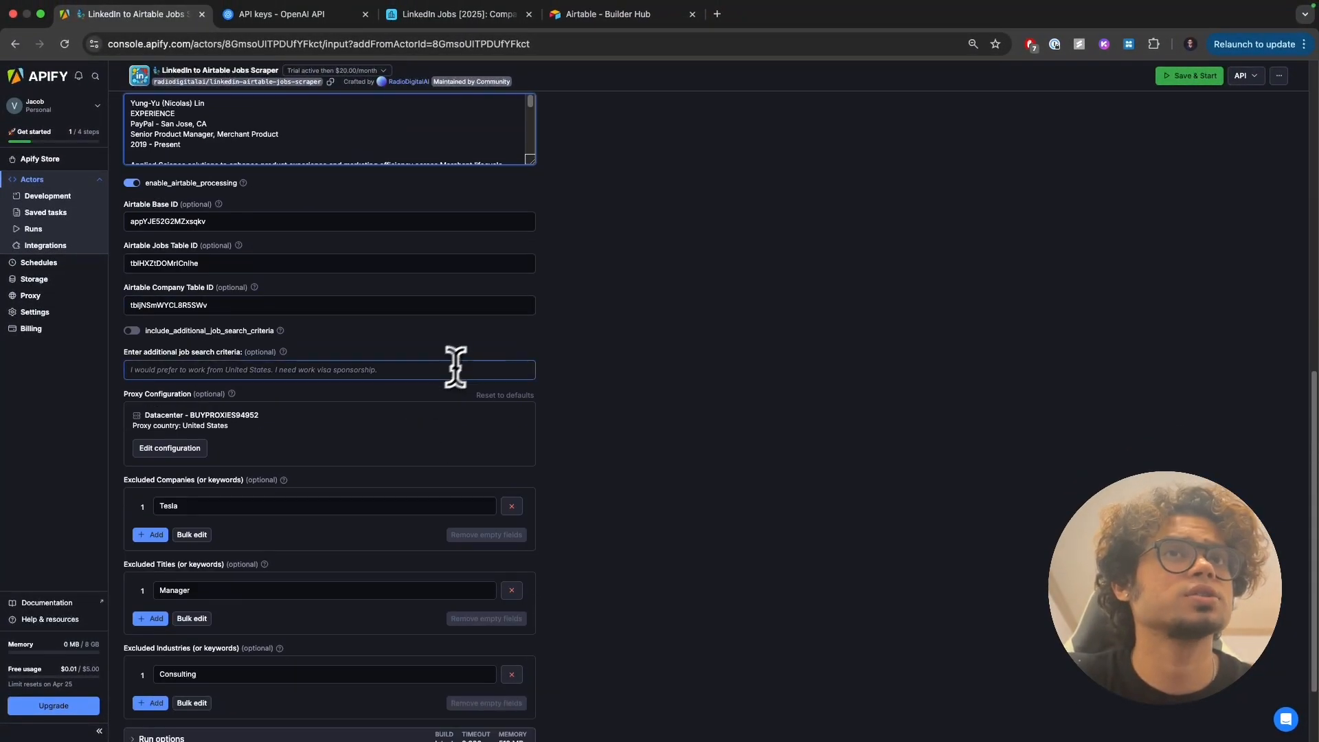
scroll(604, 333, "down", 1)
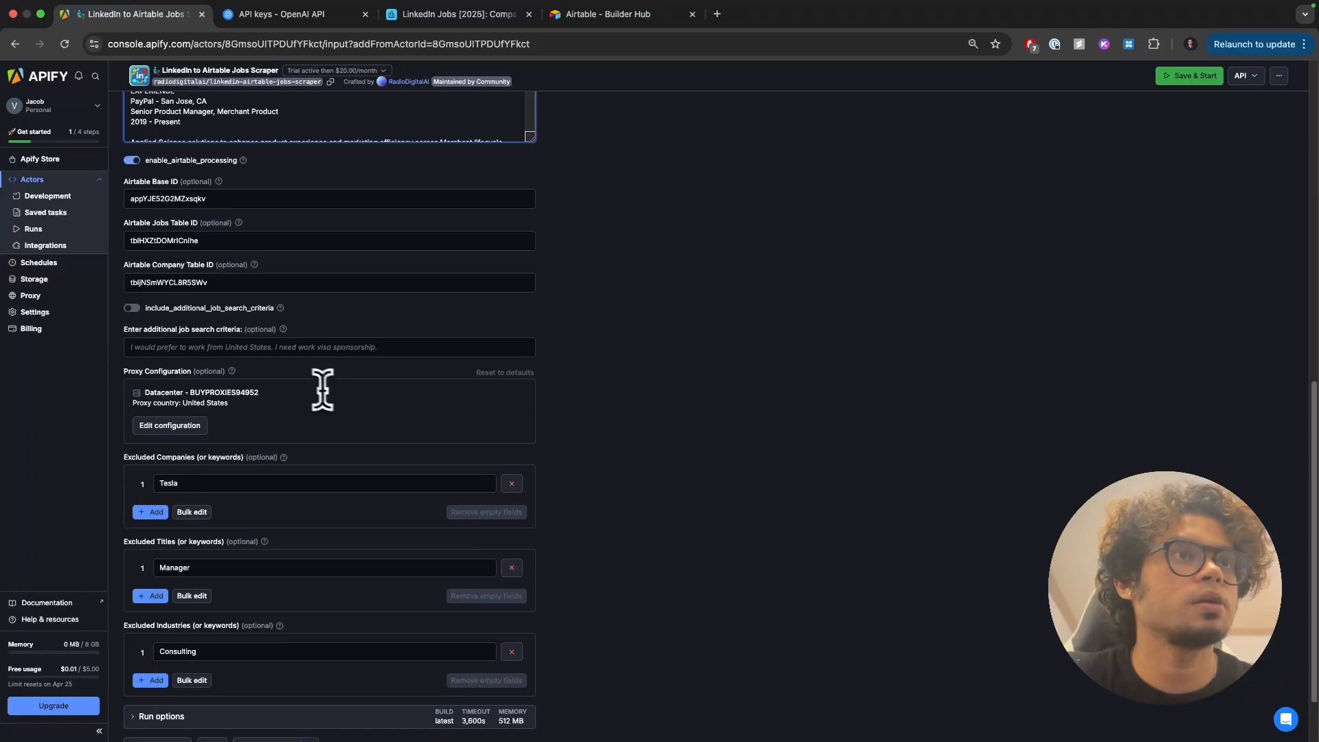
scroll(173, 303, "down", 2)
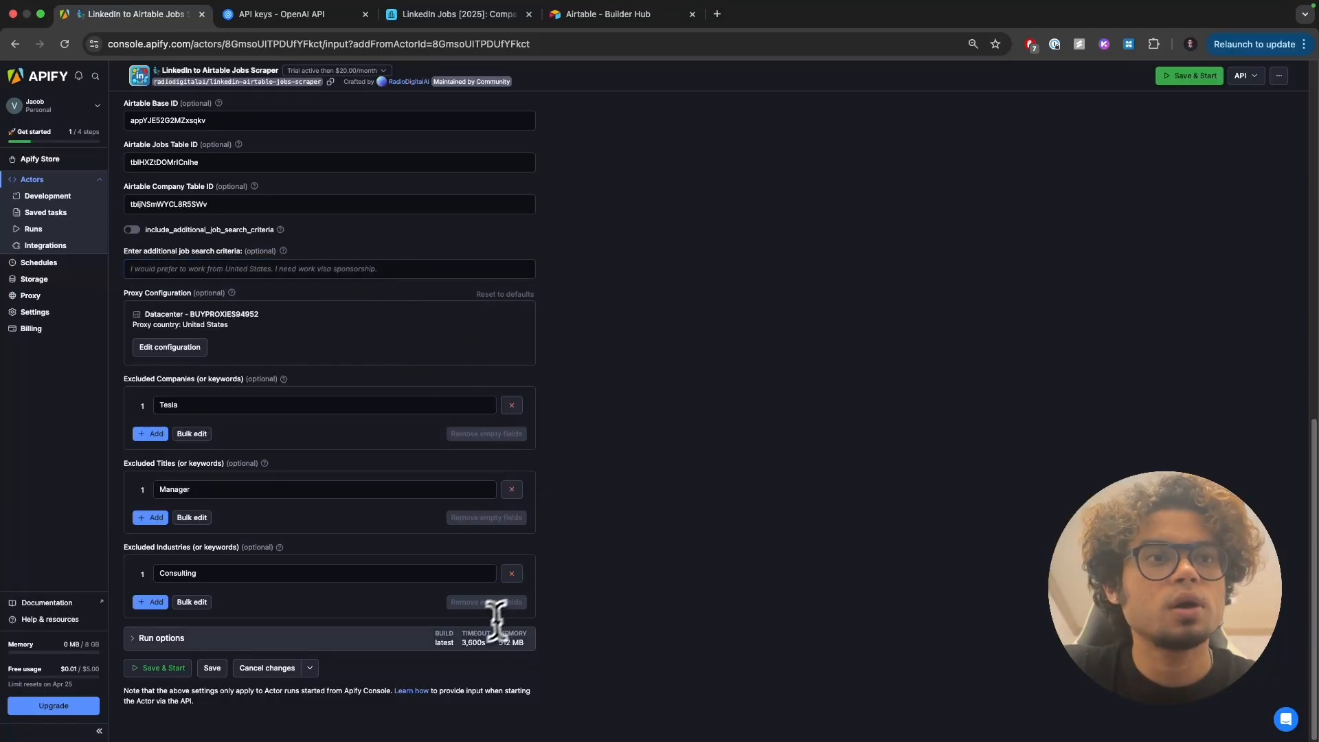
Step: Save the input, start a scraper run, and review the run's input settings
left_click(160, 668)
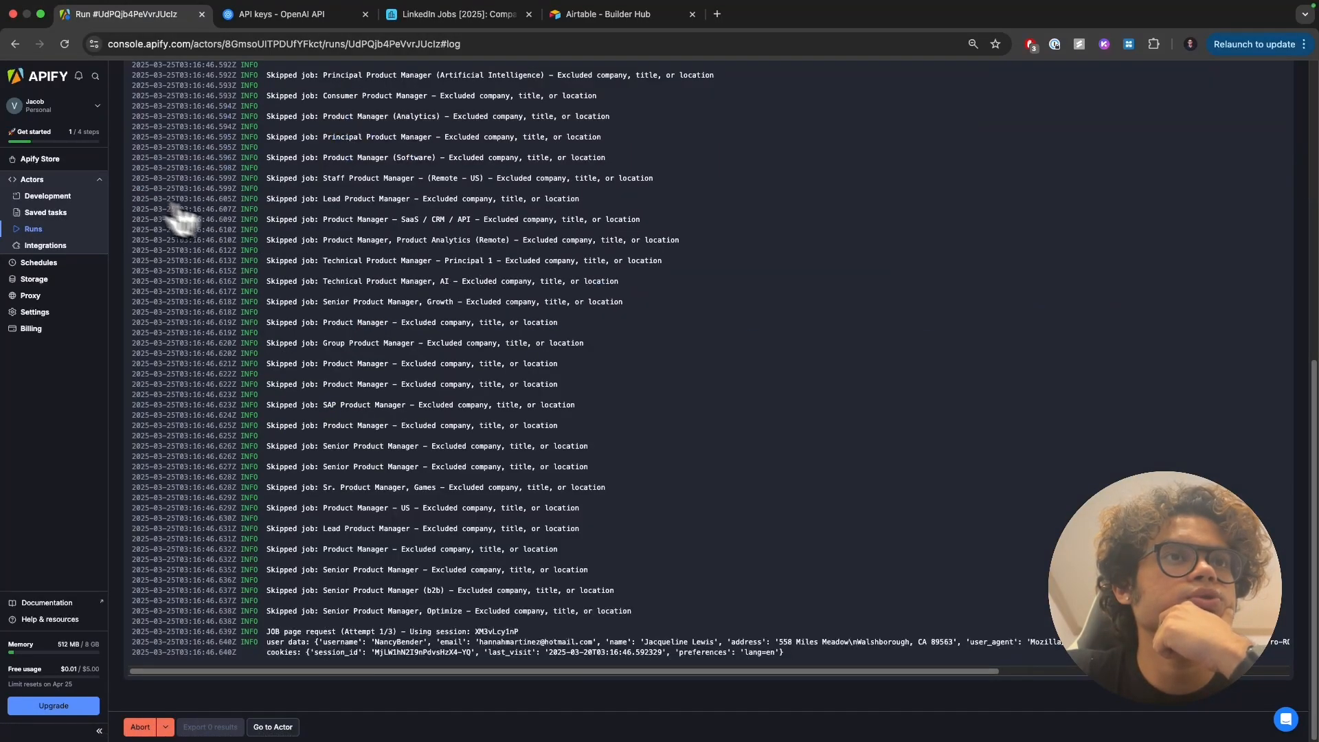
scroll(335, 439, "up", 15)
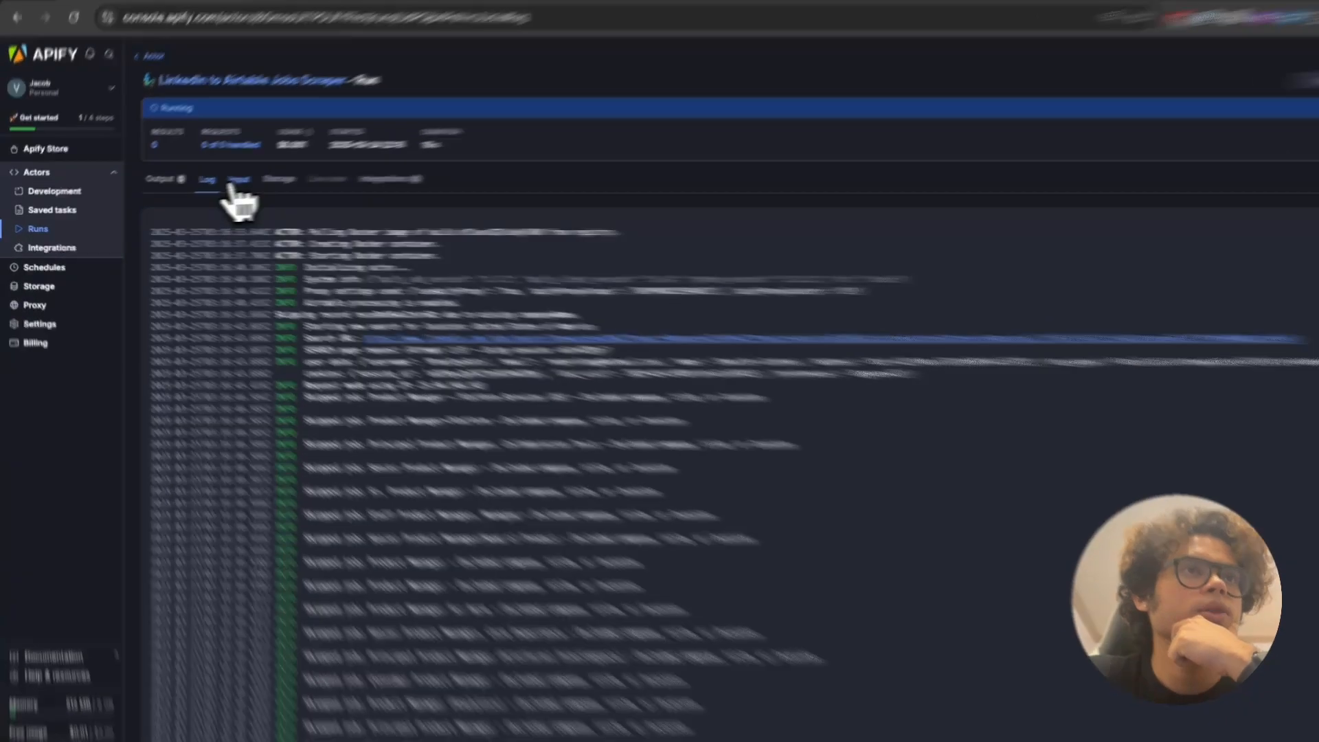
left_click(232, 182)
scroll(300, 425, "down", 2)
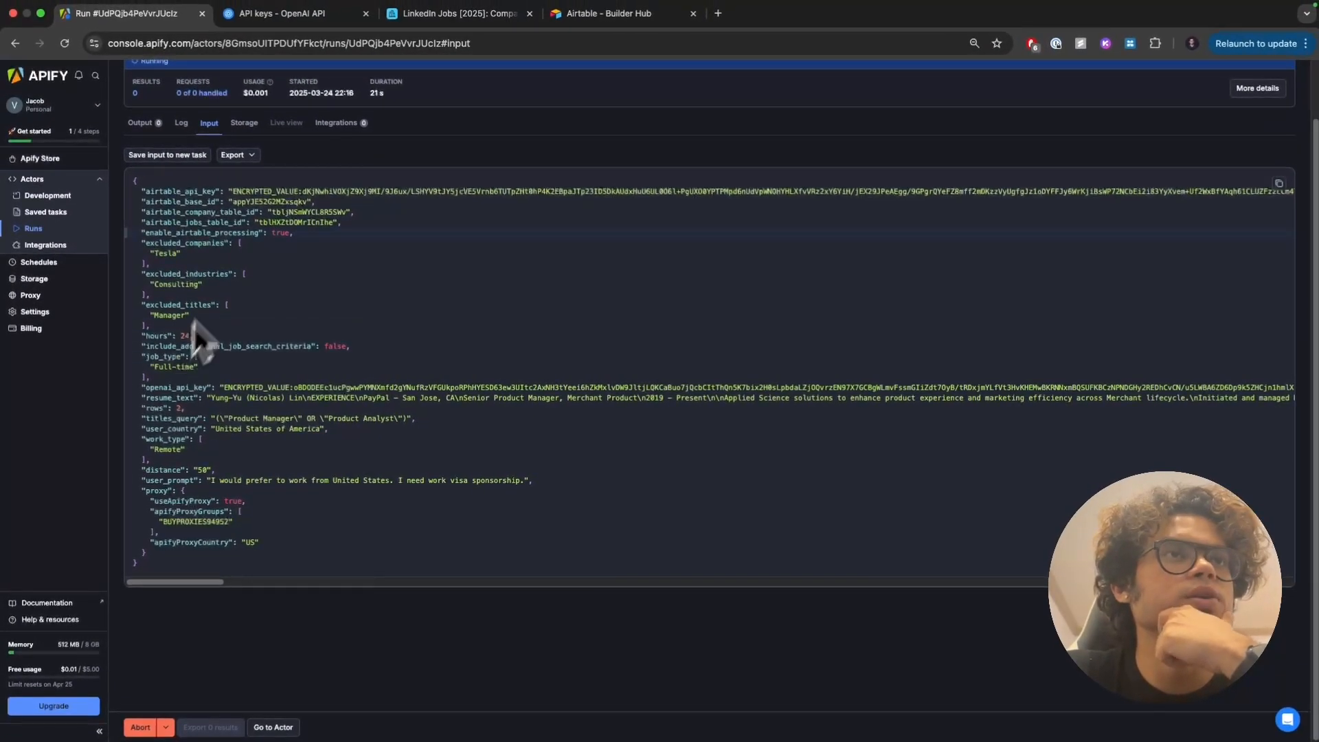
scroll(230, 224, "up", 2)
scroll(231, 224, "up", 1)
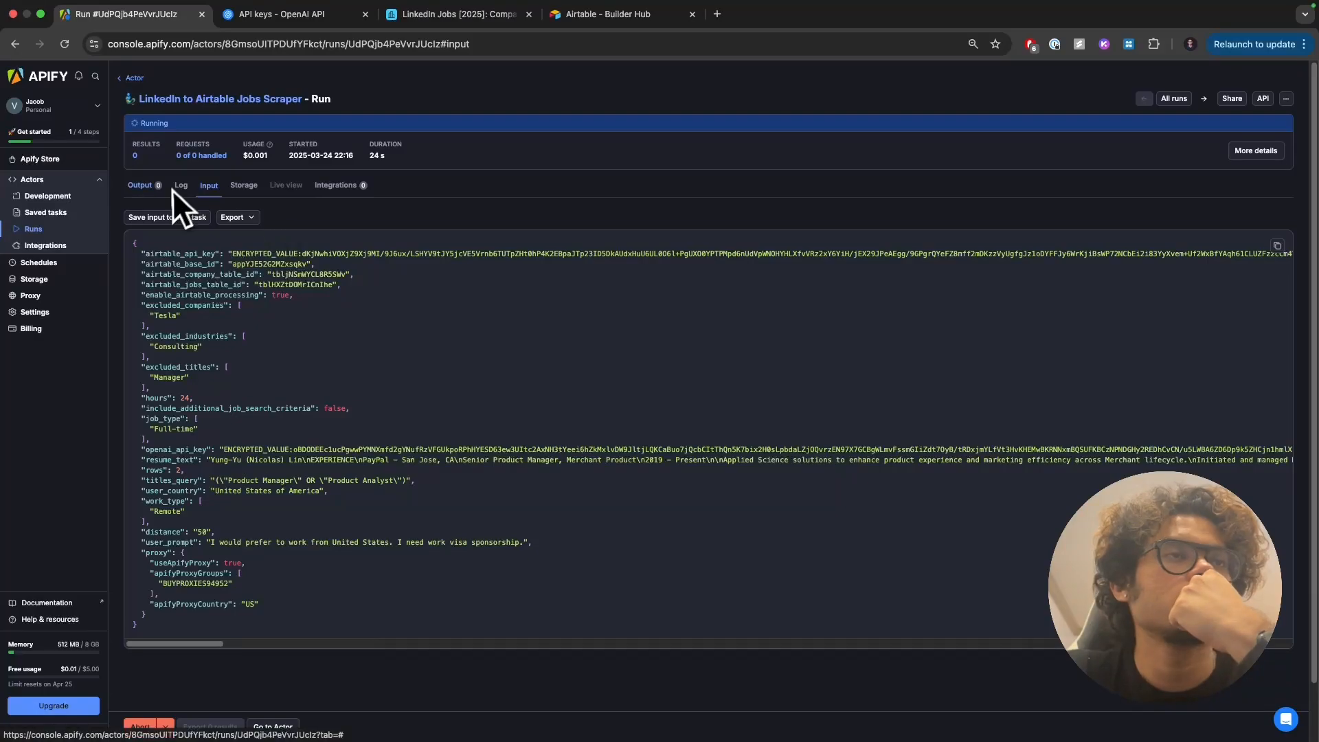
Step: Check the run's Output and Log until BI Product owner appears at 65.0% match
left_click(155, 186)
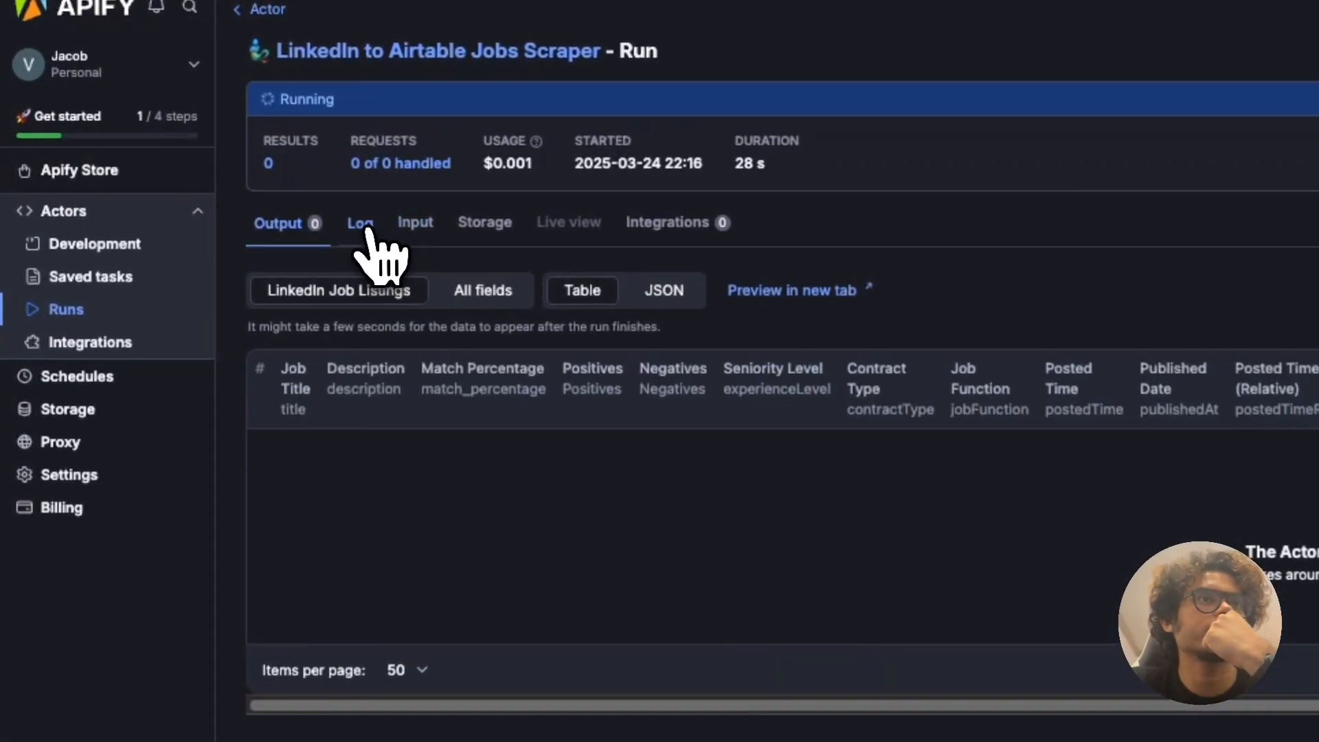
left_click(364, 230)
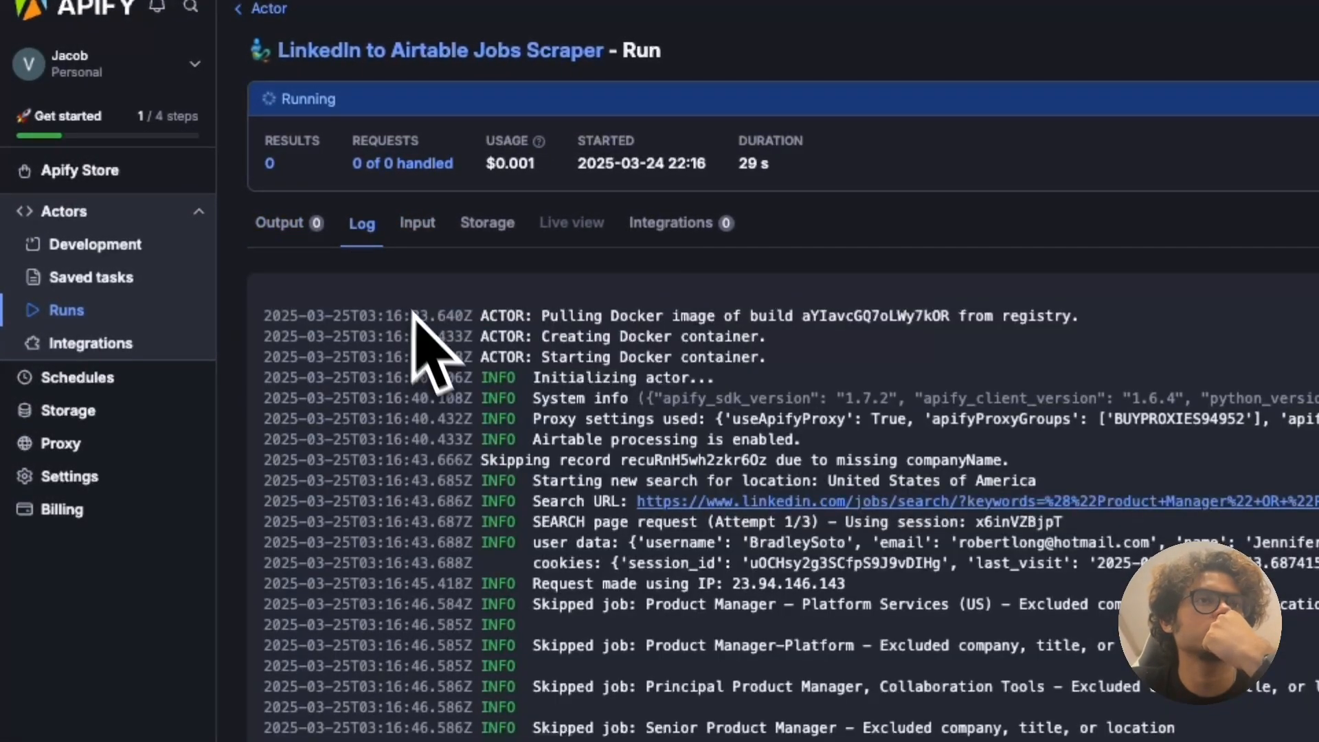
left_click(291, 235)
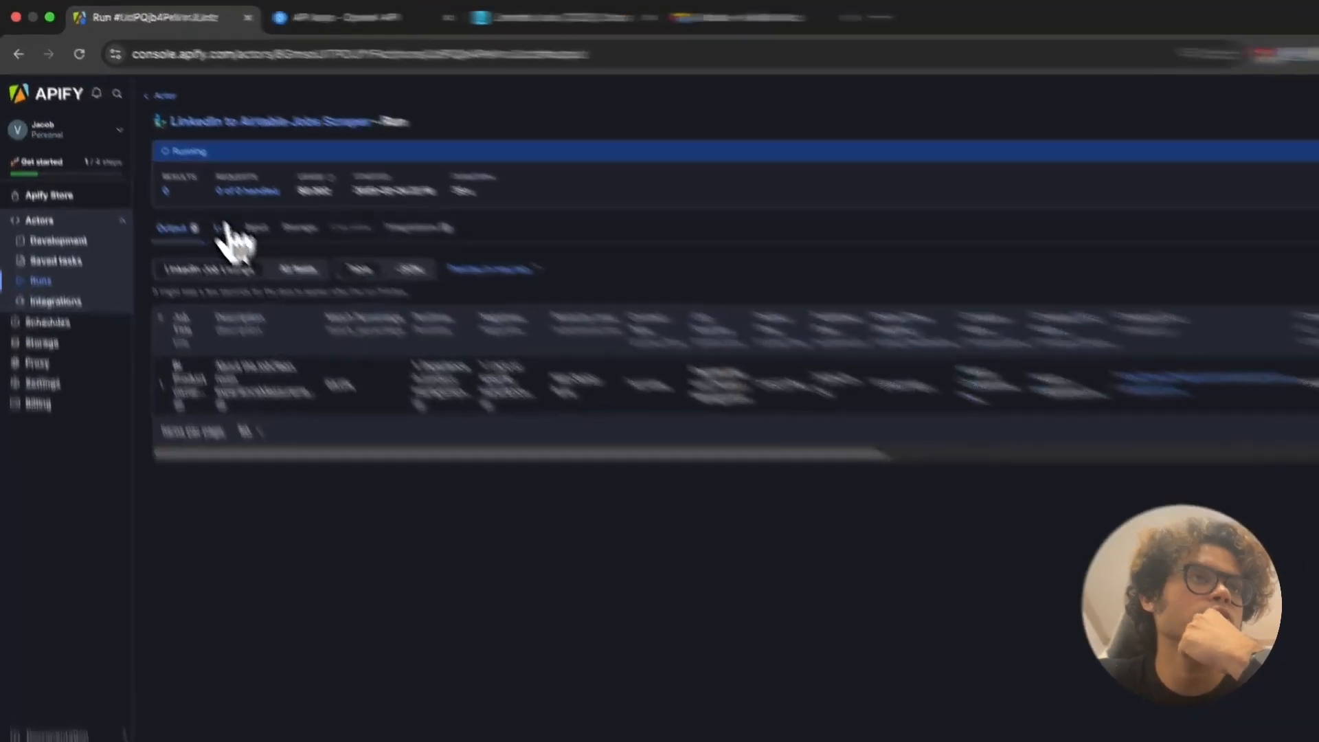
Step: Follow the run log, then scan all result columns showing Senior Product Analyst at 75.0% match
left_click(186, 185)
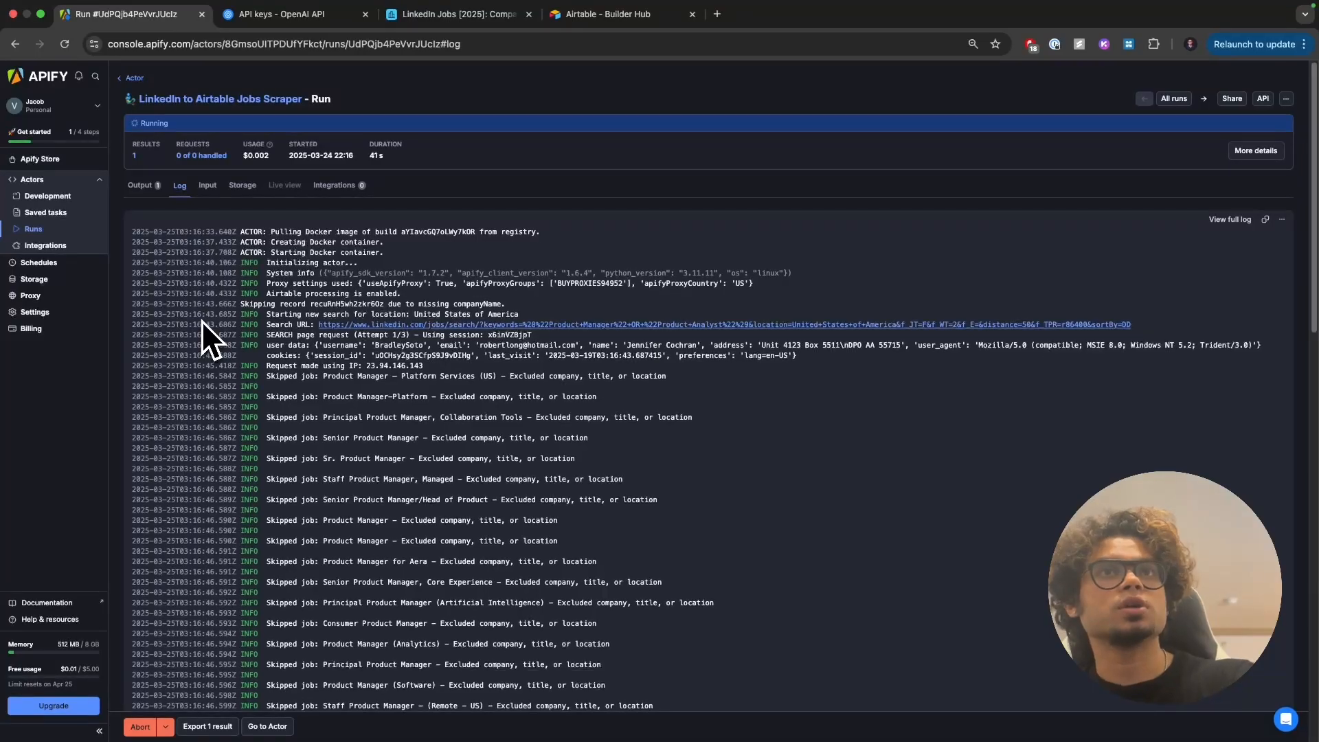
scroll(299, 381, "down", 5)
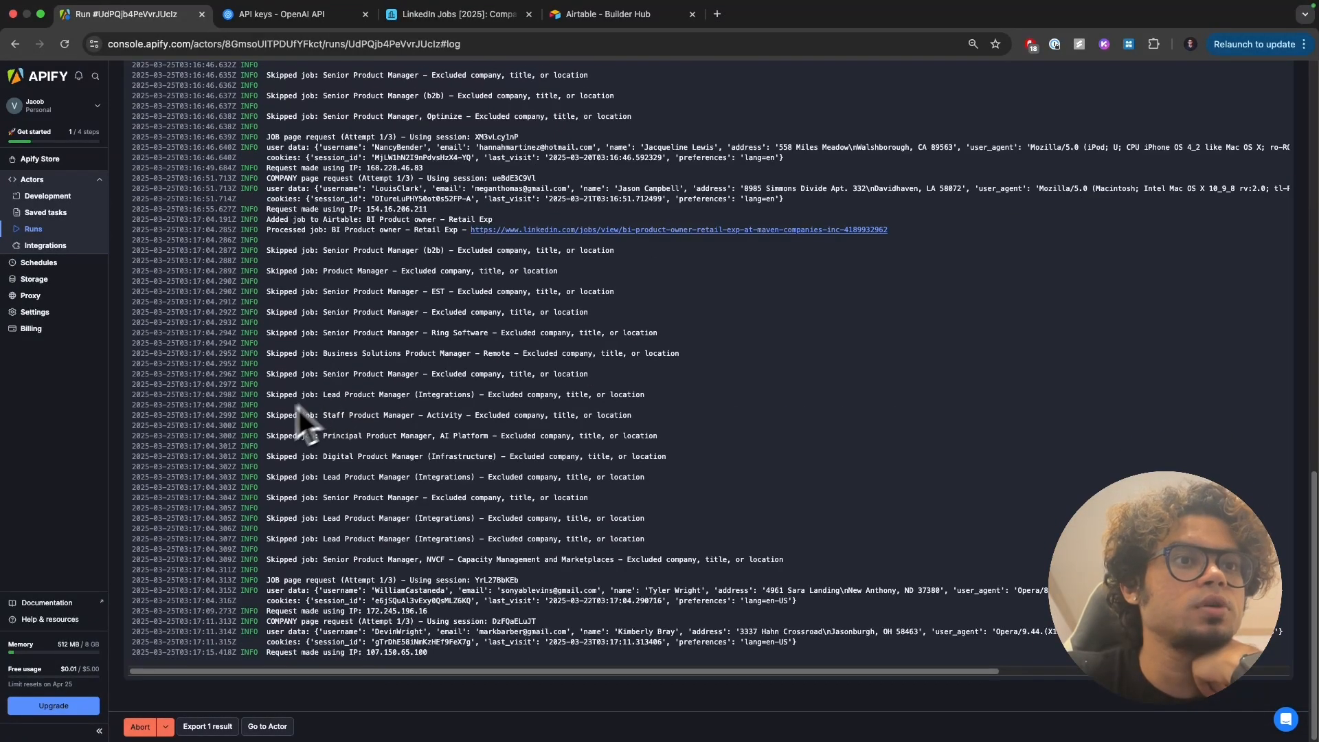
scroll(297, 405, "up", 5)
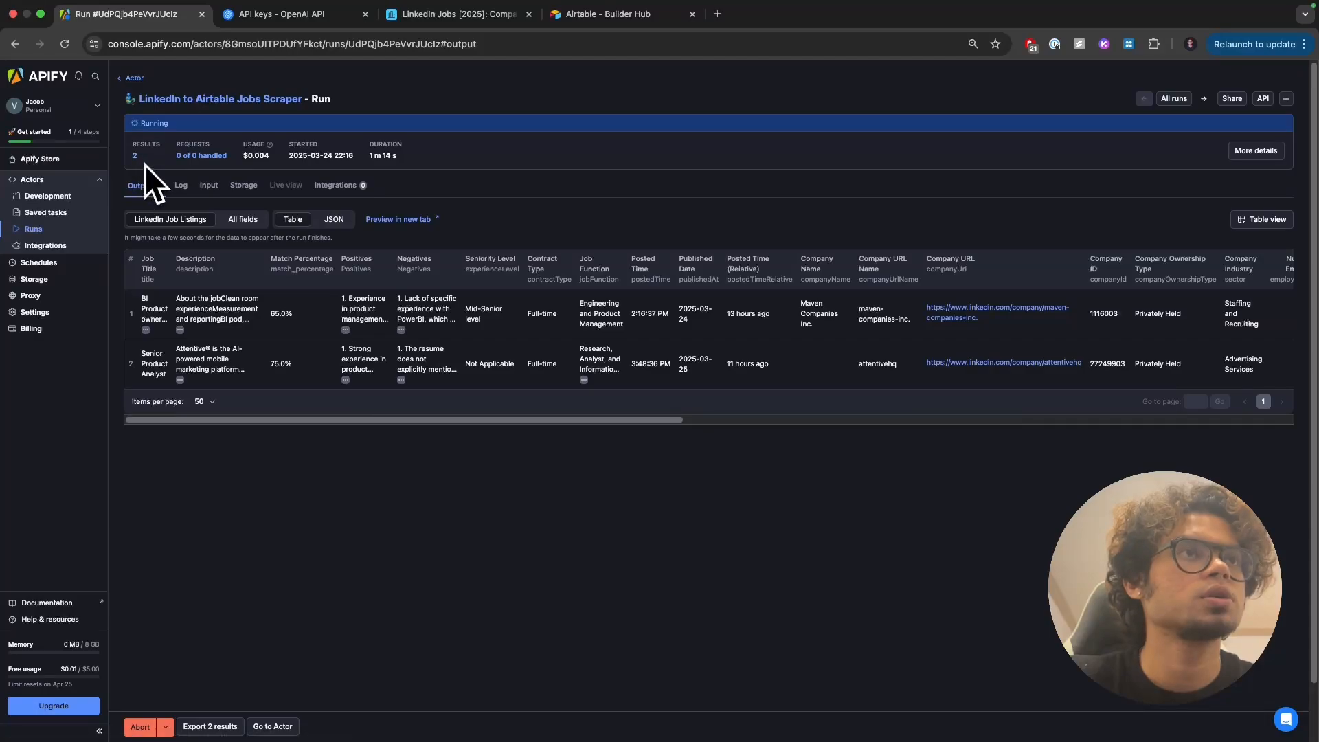
left_click_drag(283, 418, 828, 420)
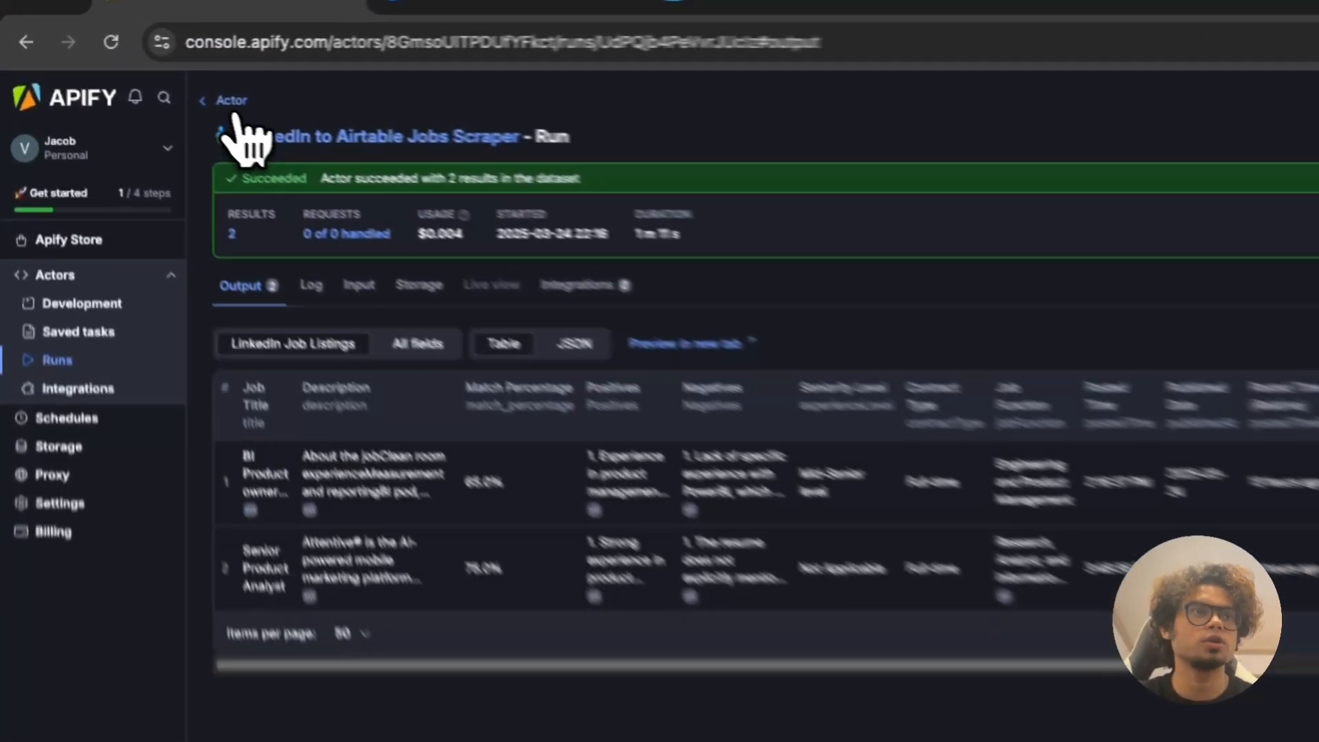
Step: Reopen the run with 2 results from the scraper's Runs list
left_click(133, 78)
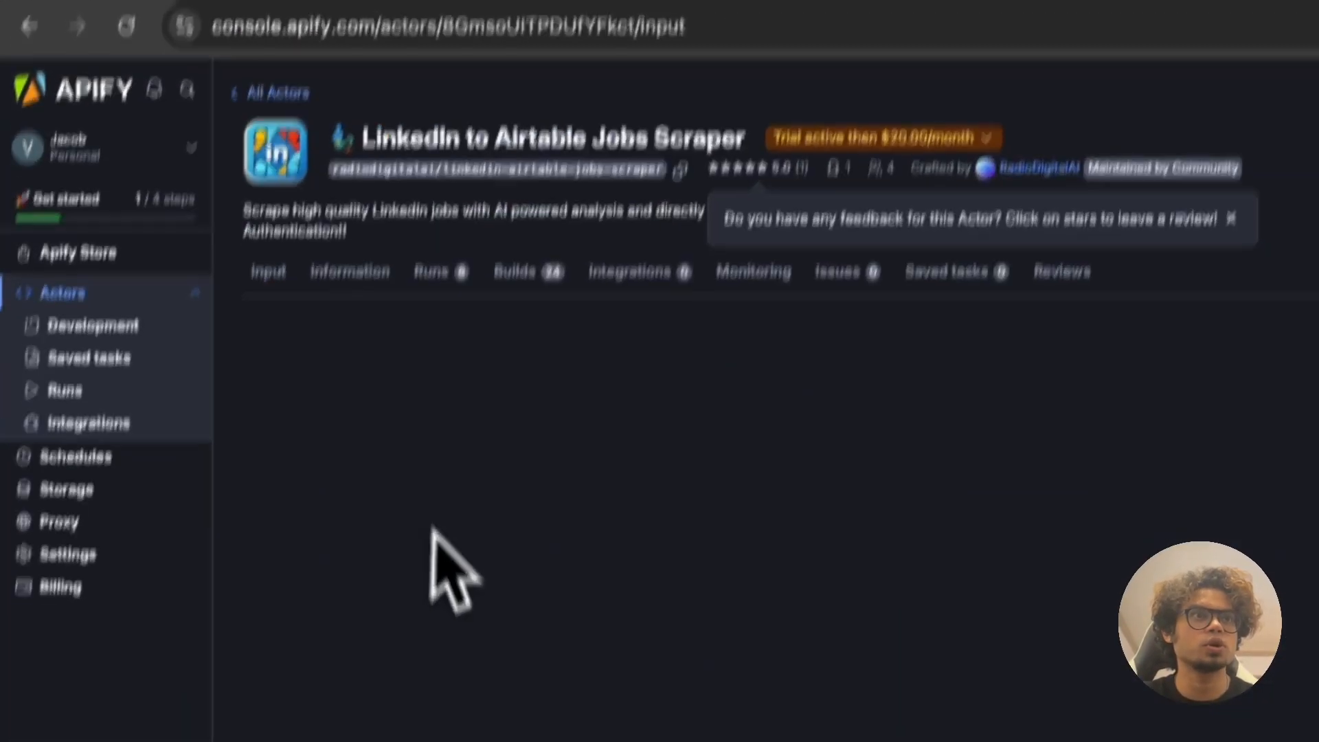
scroll(439, 714, "down", 4)
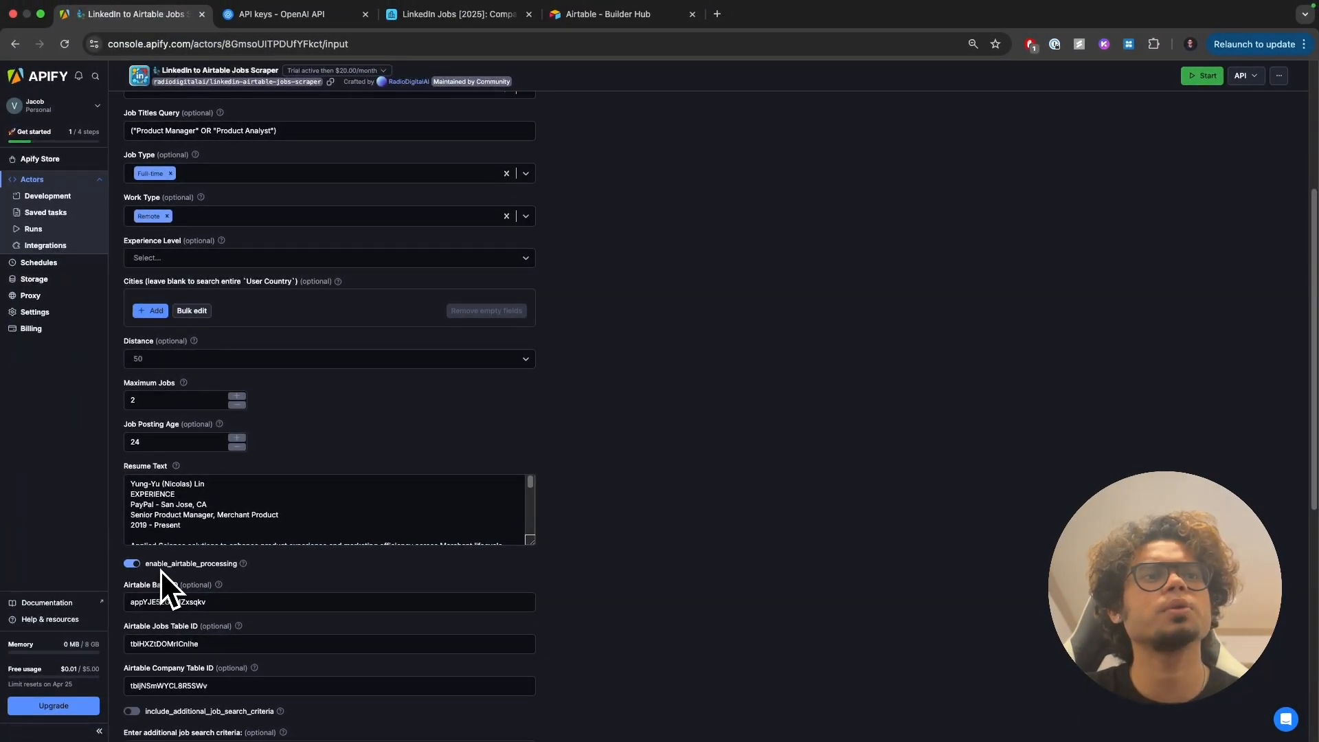
scroll(164, 566, "up", 5)
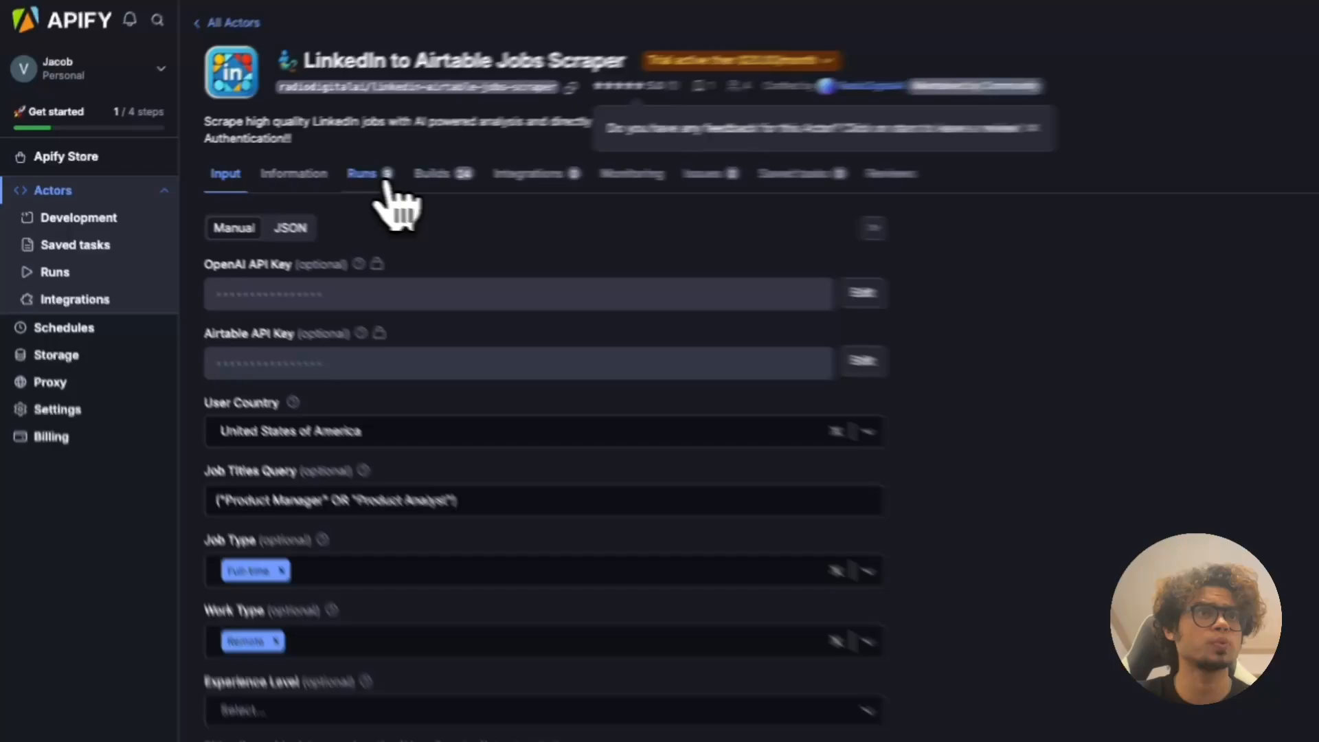
left_click(221, 171)
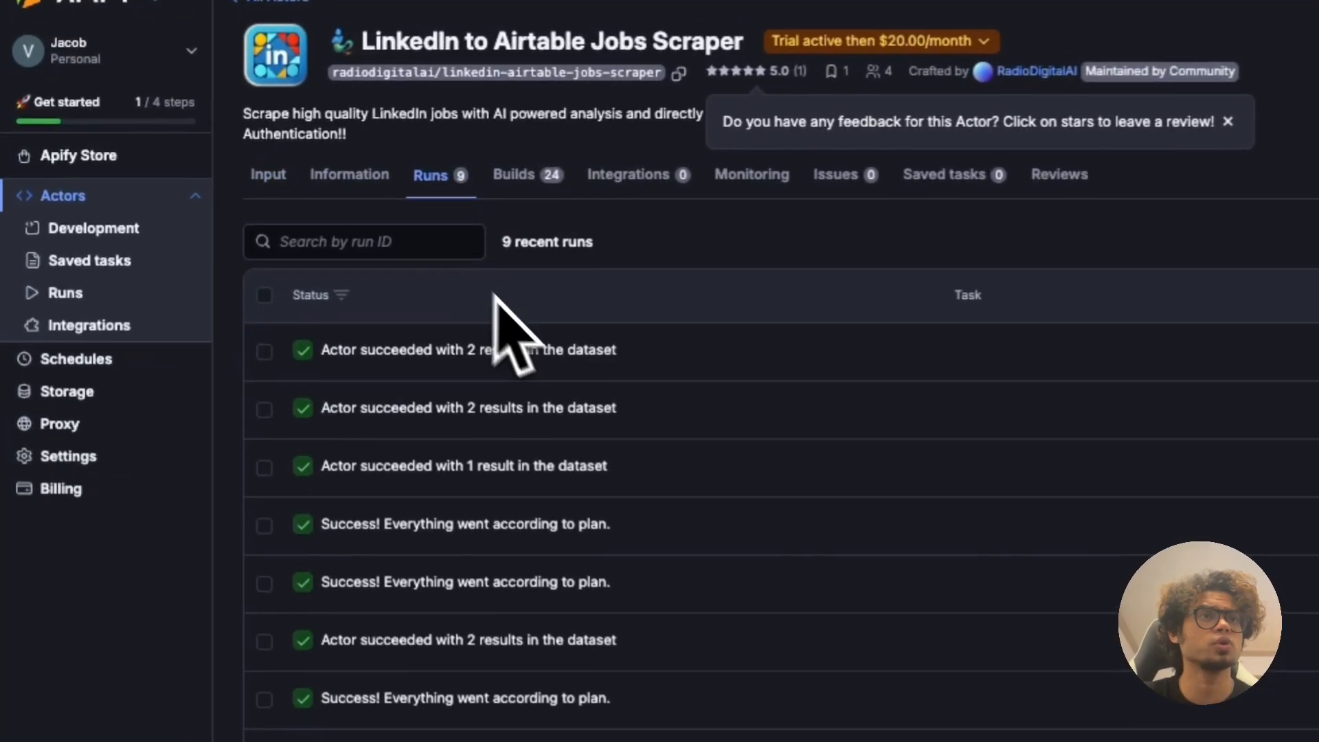
left_click(204, 255)
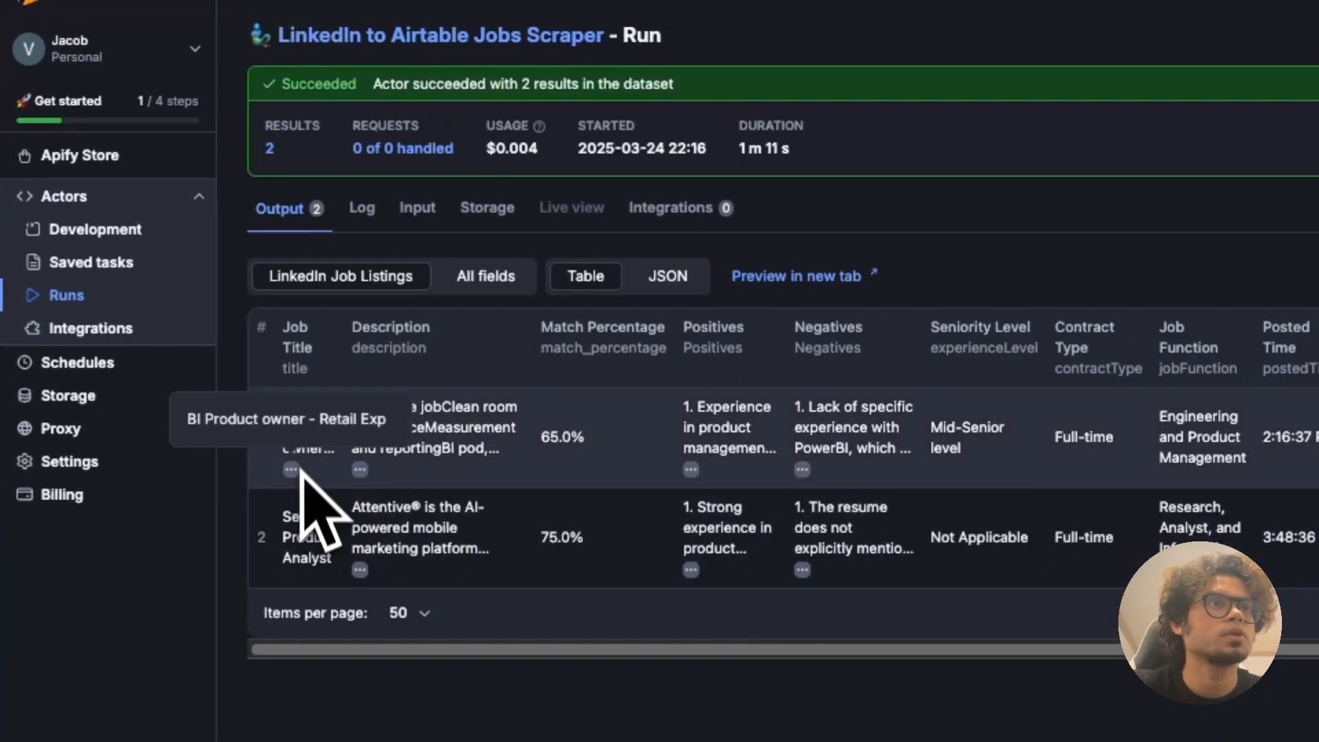
Step: Select the title 'BI Product owner - Retail Exp' and view Airtable's Jobs table
triple_click(263, 419)
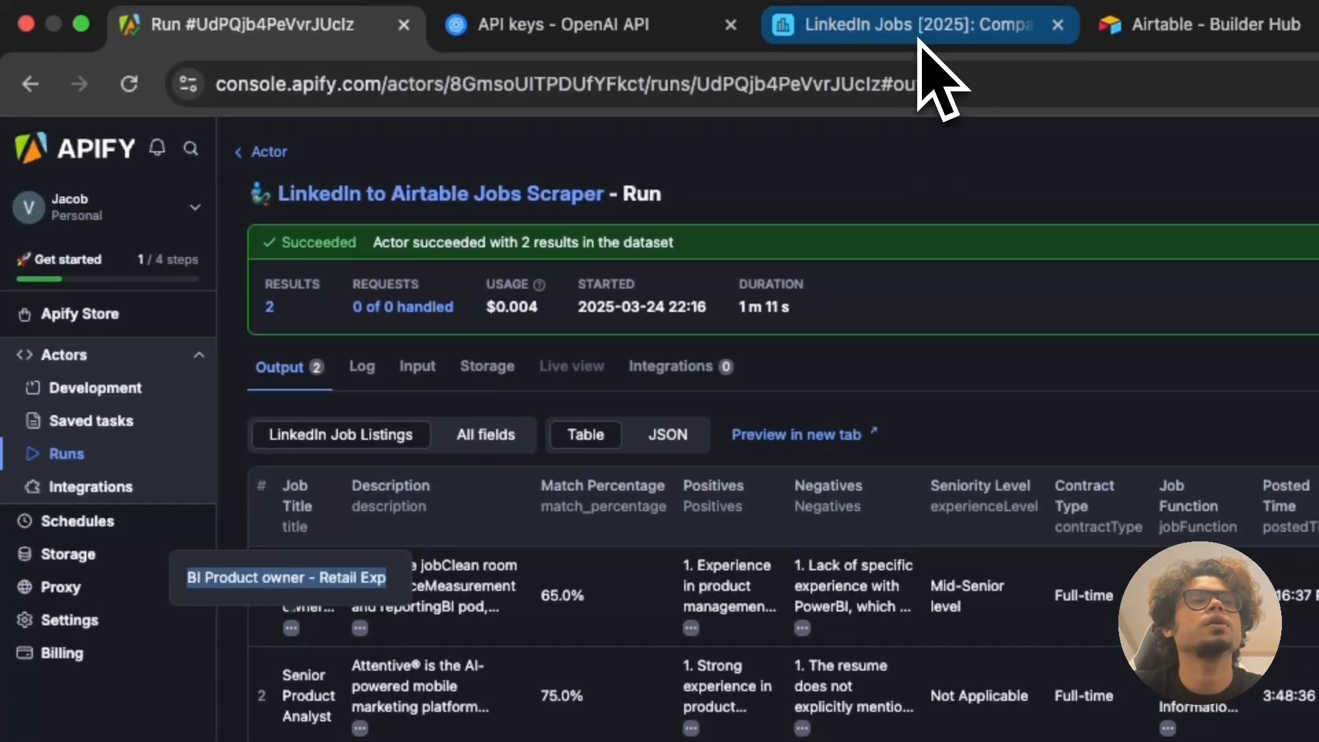
left_click(919, 42)
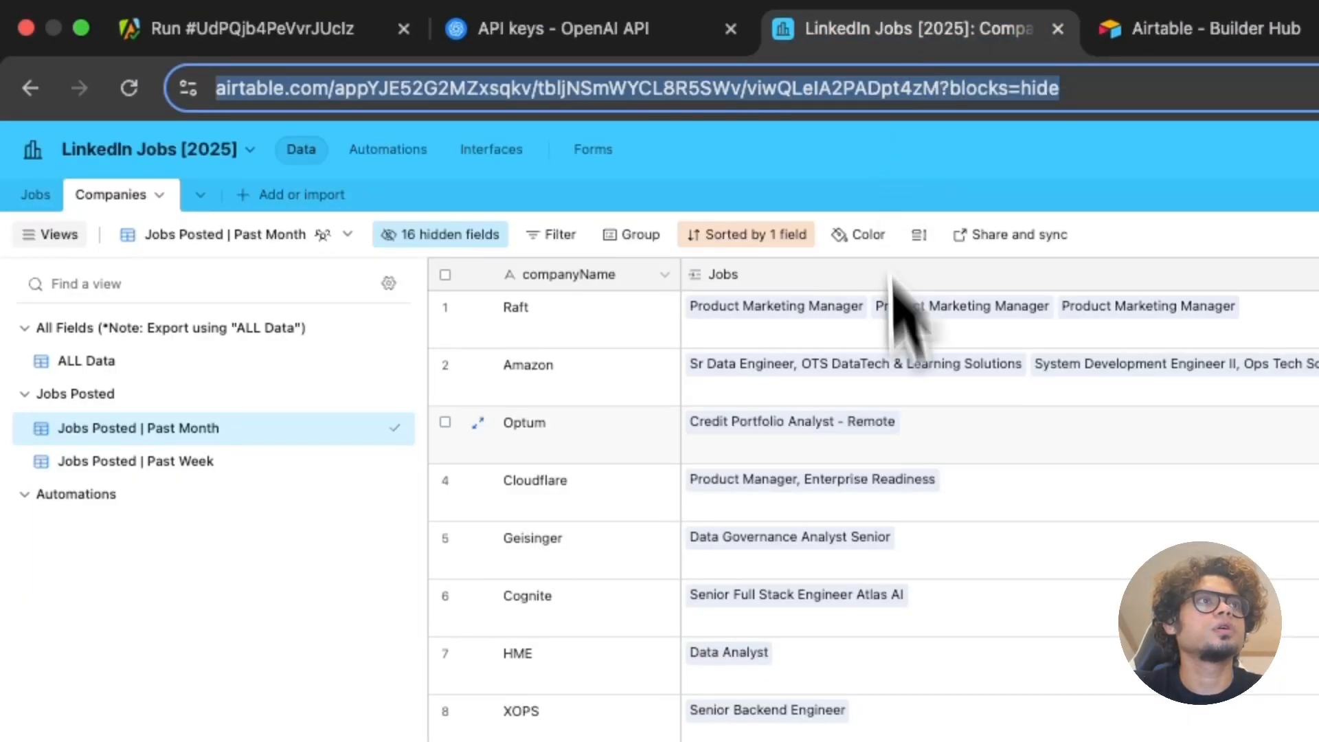
left_click(38, 196)
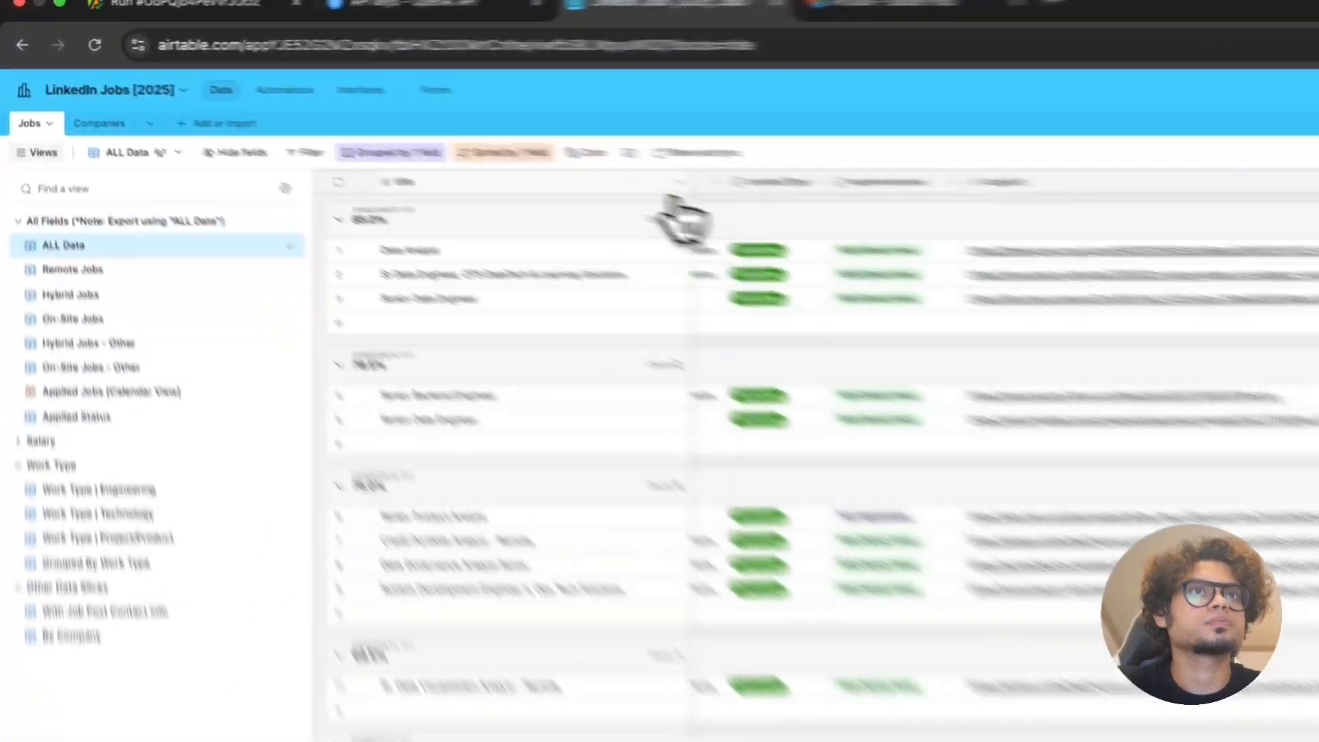
Step: Filter the Jobs table by title so only the 'BI Product owner - Retail Exp' record remains
left_click(680, 182)
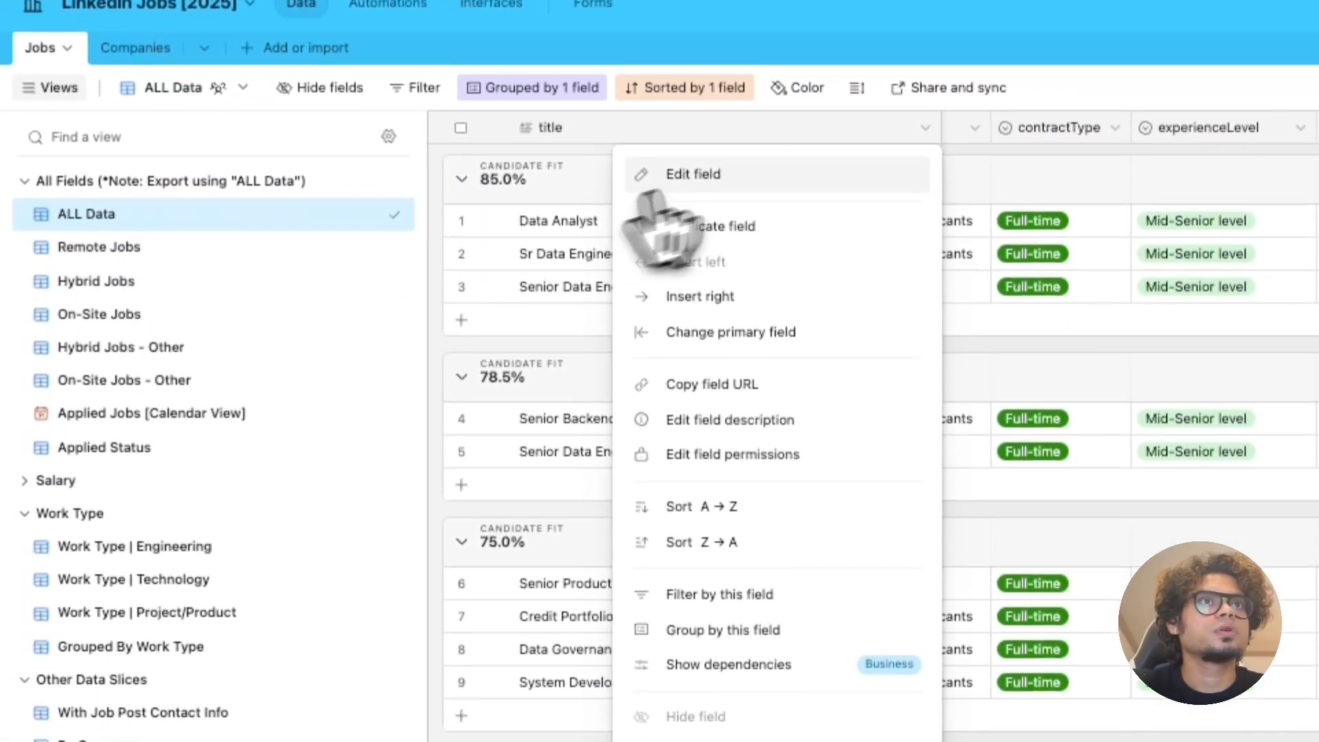
left_click(680, 583)
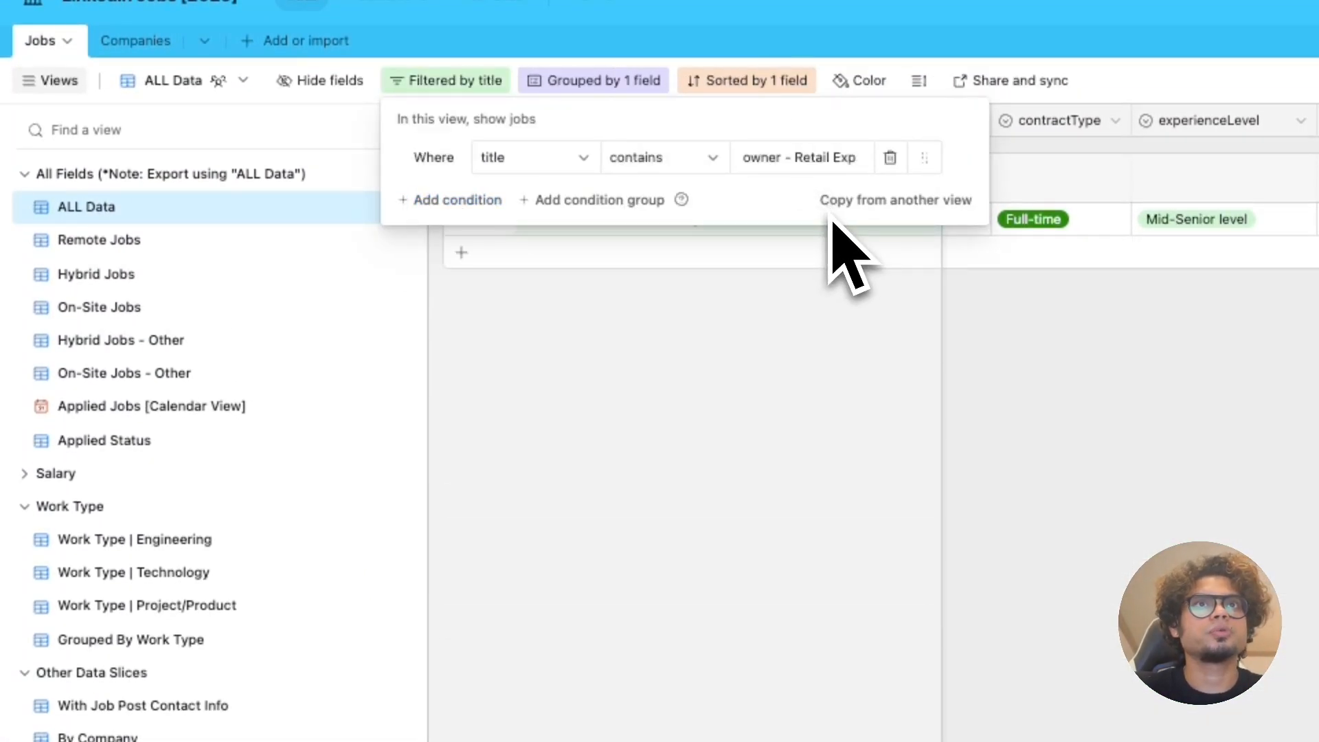
left_click(1027, 348)
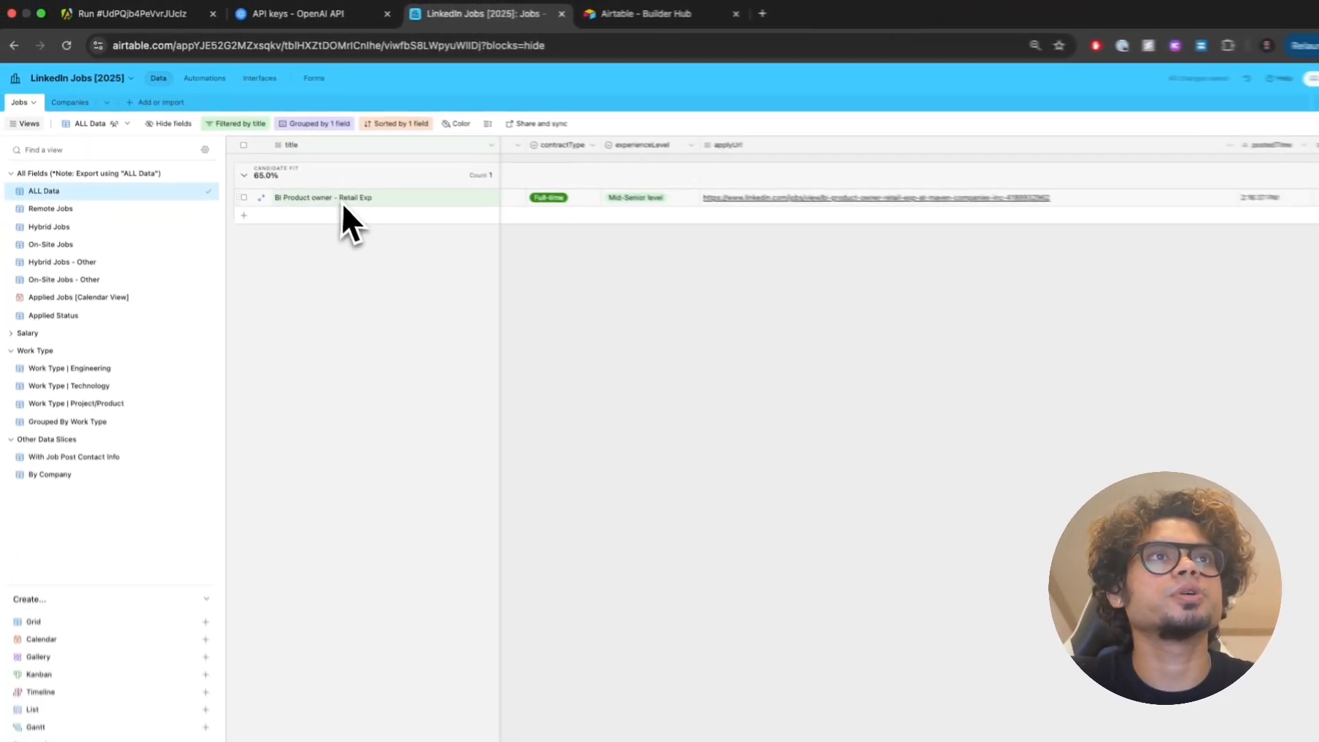
Step: Expand that record's Reasoning cell, read the full fit reasoning, and close it
left_click_drag(594, 739, 293, 739)
left_click(625, 191)
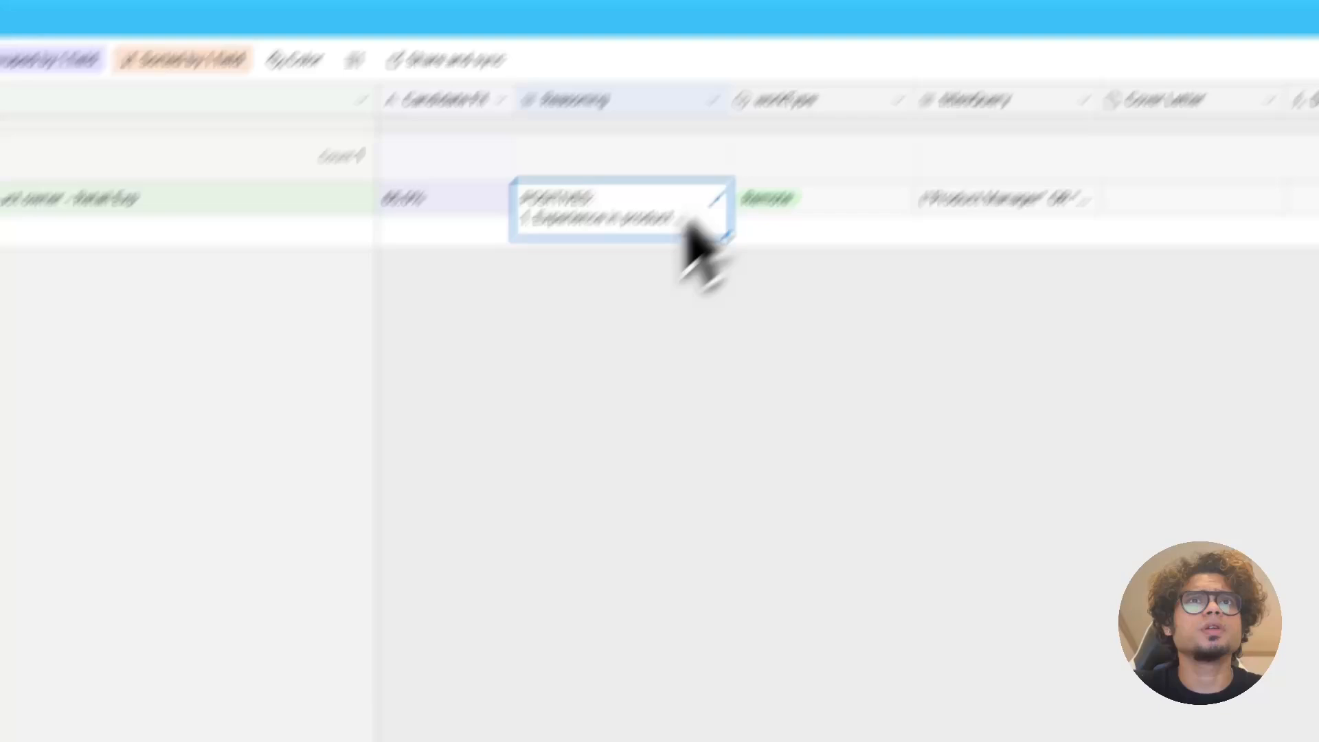
left_click(717, 201)
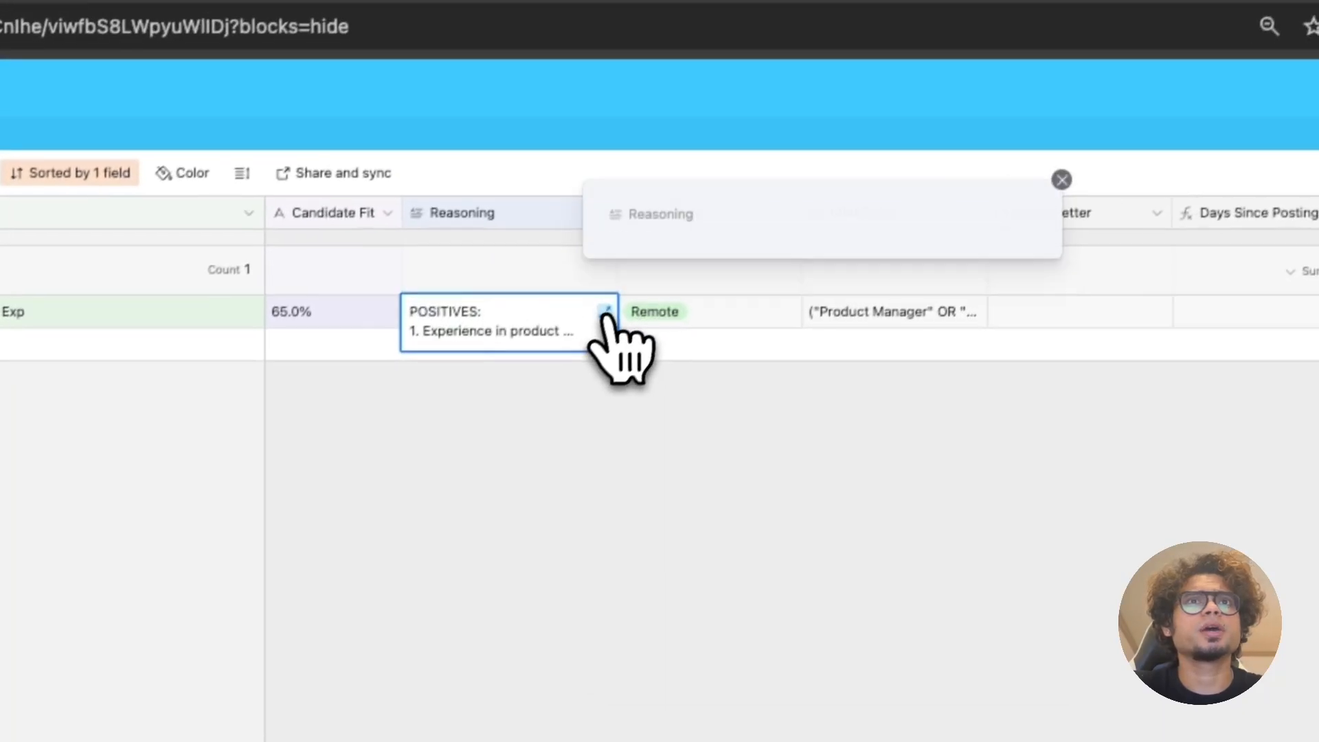
scroll(864, 327, "down", 10)
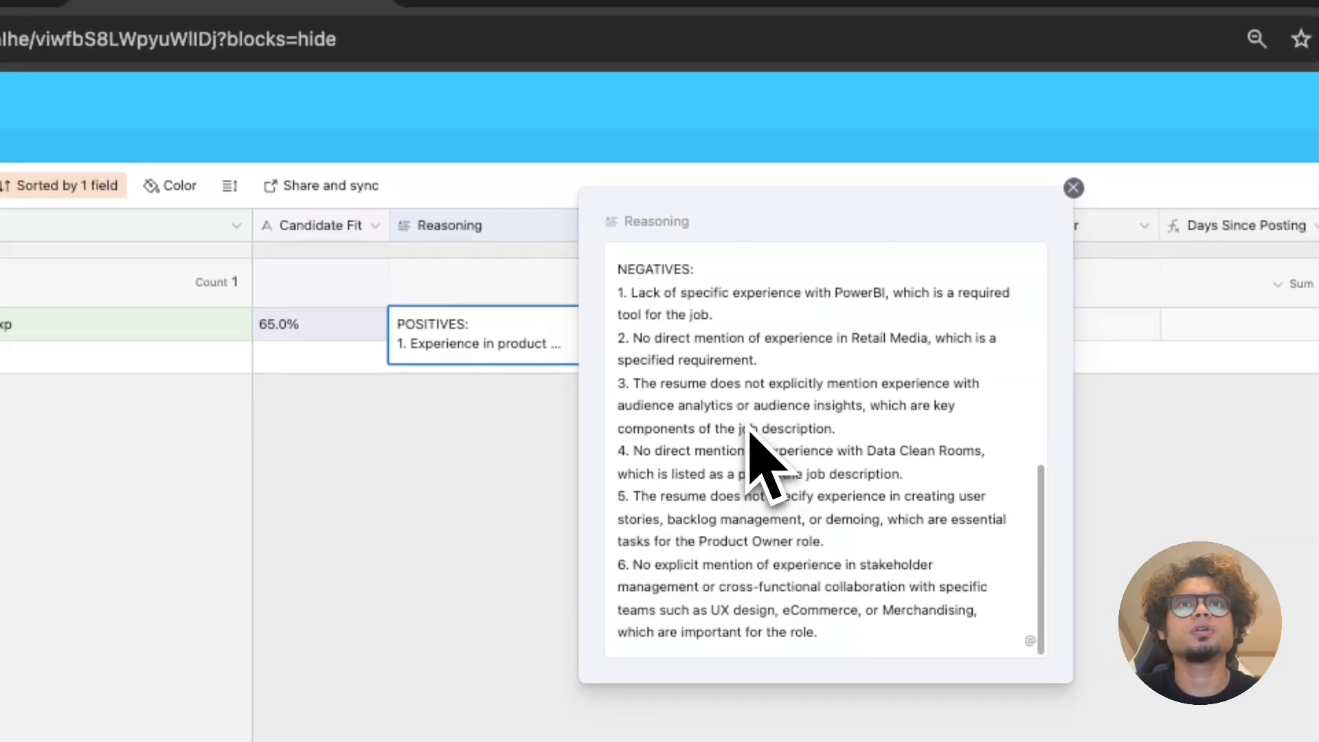
scroll(749, 431, "up", 10)
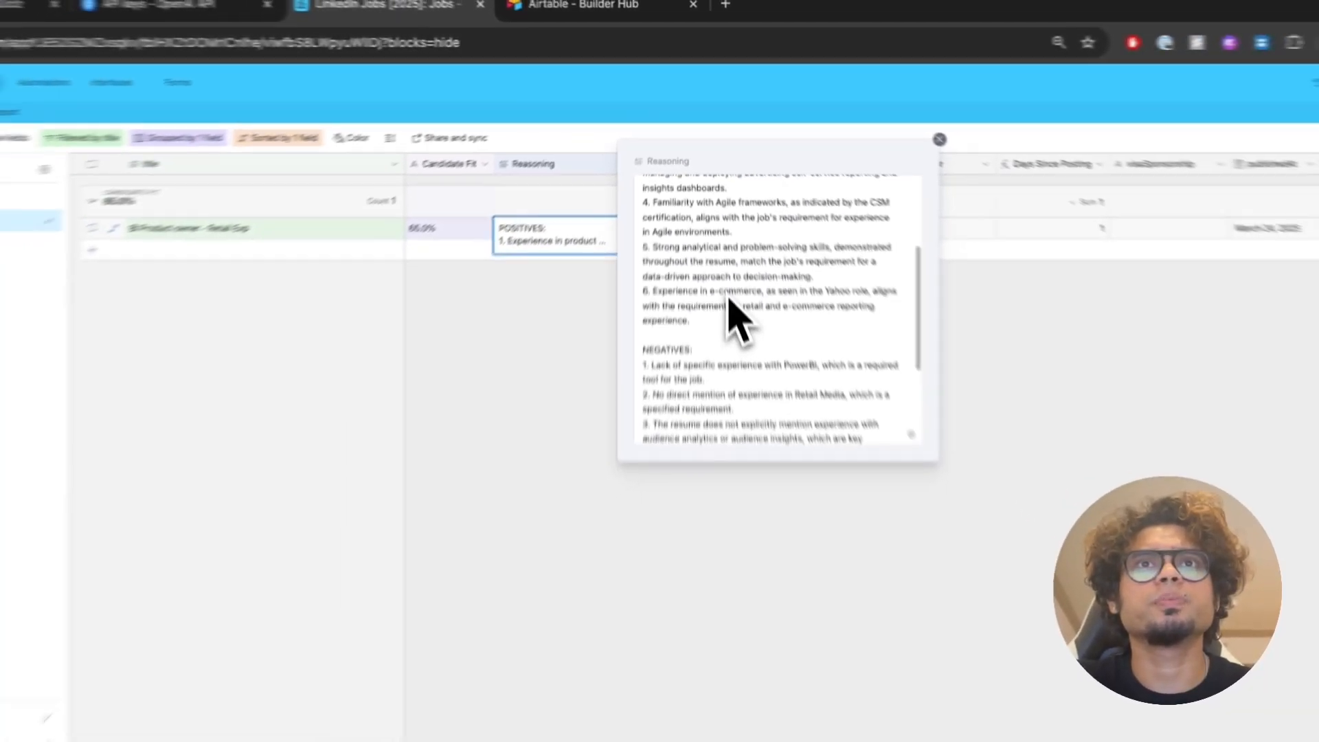
scroll(749, 432, "down", 10)
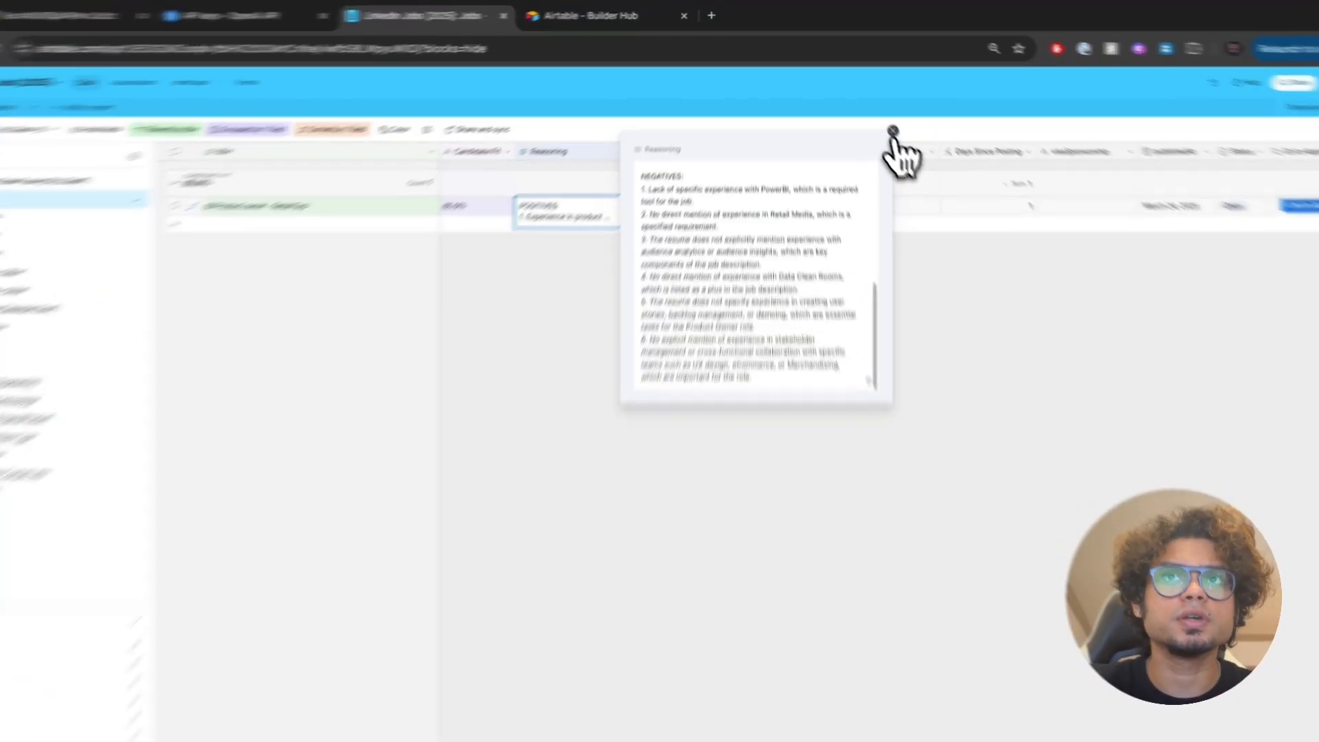
left_click(881, 119)
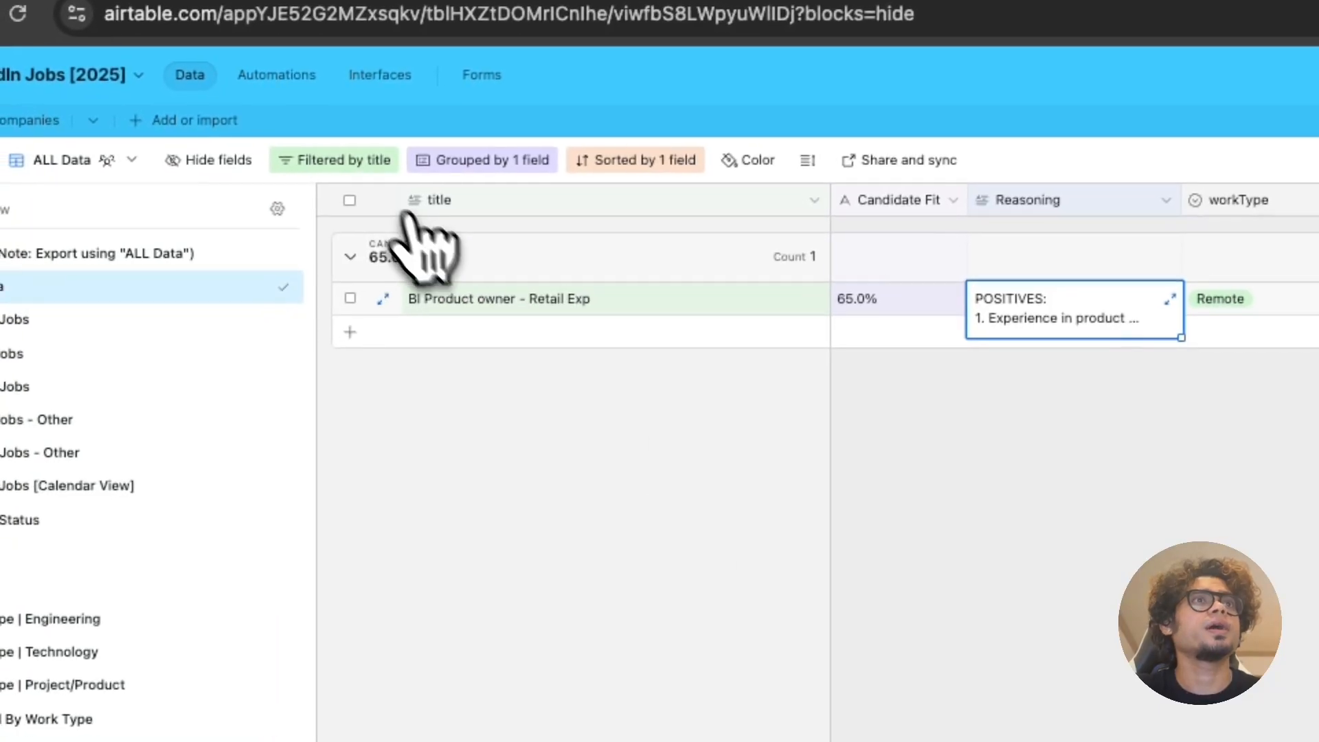
Step: Delete the title filter so all Candidate Fit groups show again
left_click(766, 439)
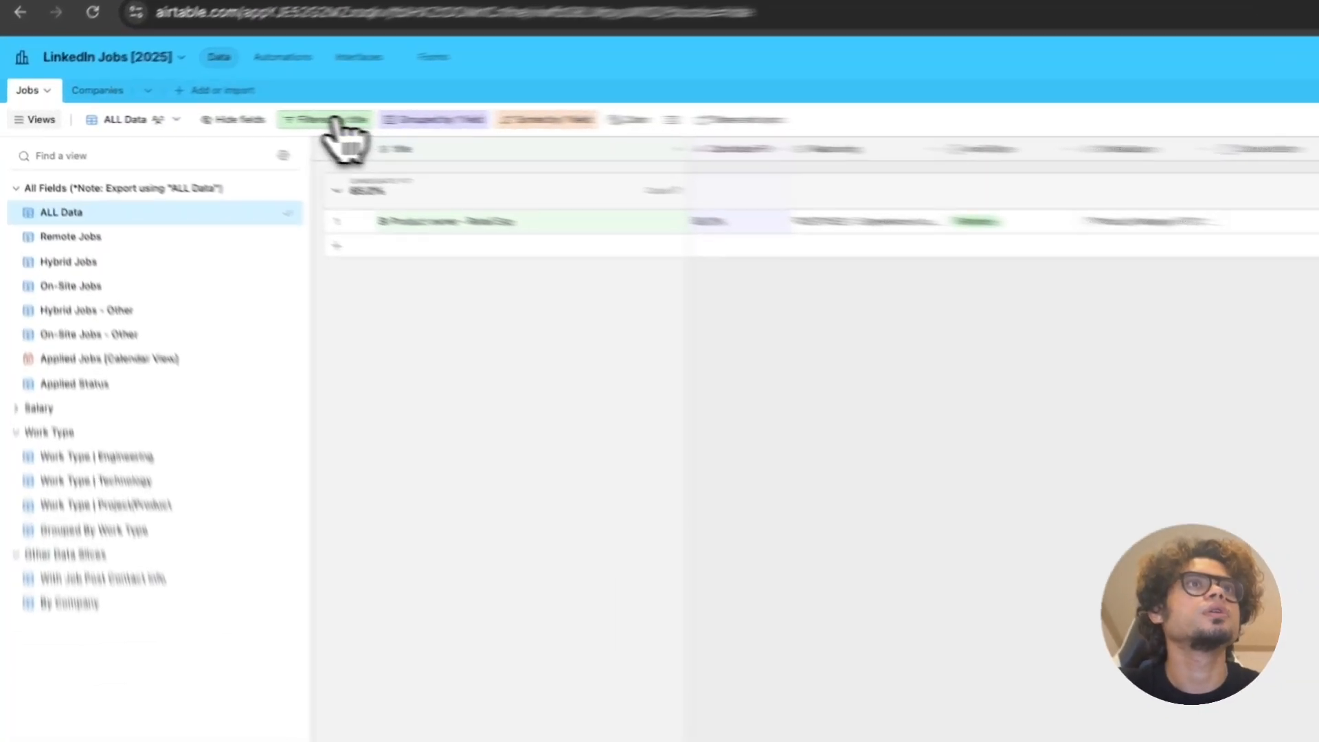
left_click(334, 119)
left_click(653, 176)
left_click(648, 447)
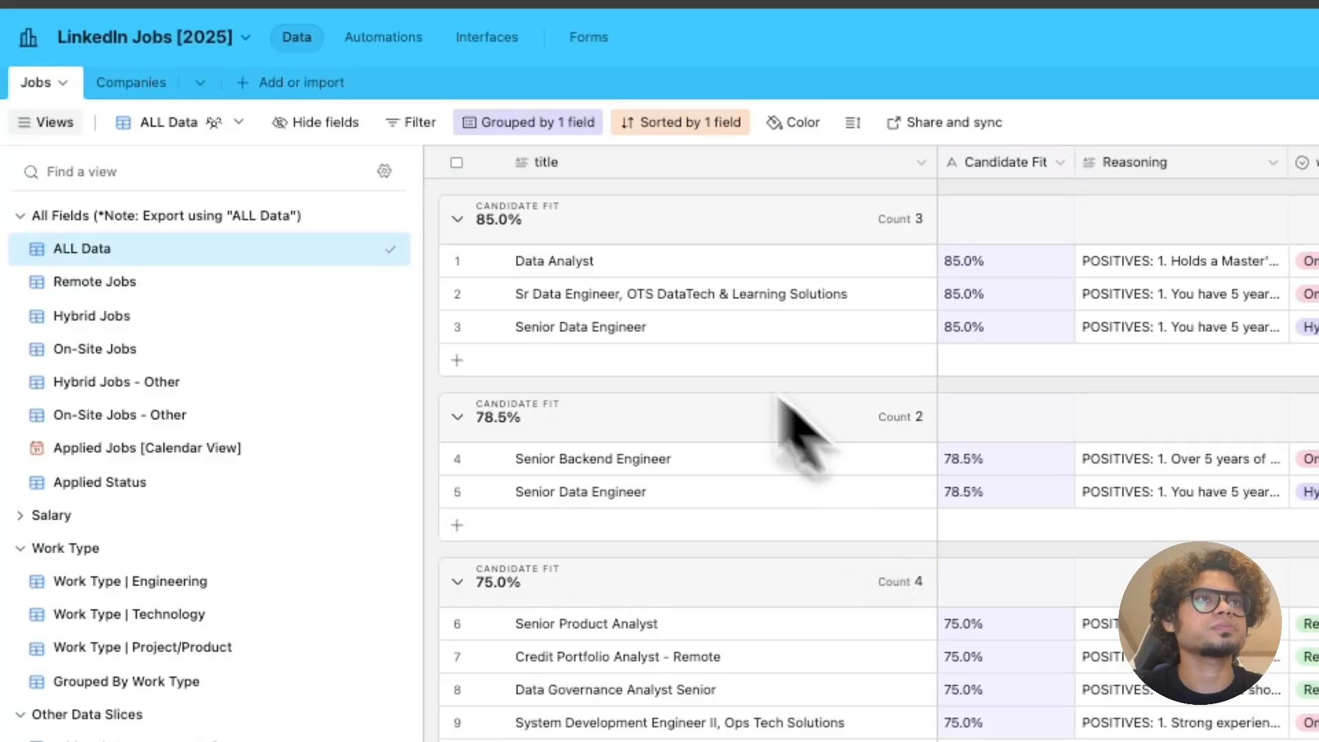
Step: Collapse and re-expand the 85.0% Candidate Fit group, then scroll through the jobs
left_click(457, 220)
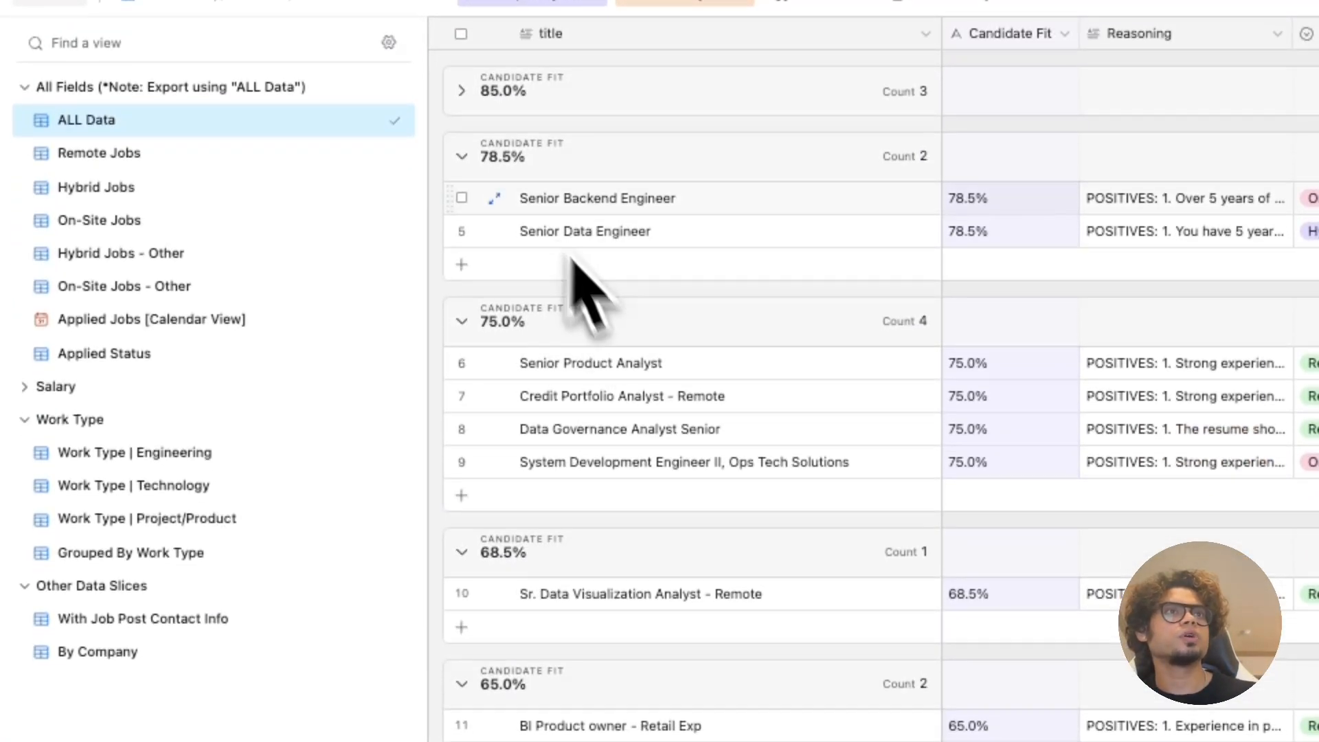
left_click(484, 226)
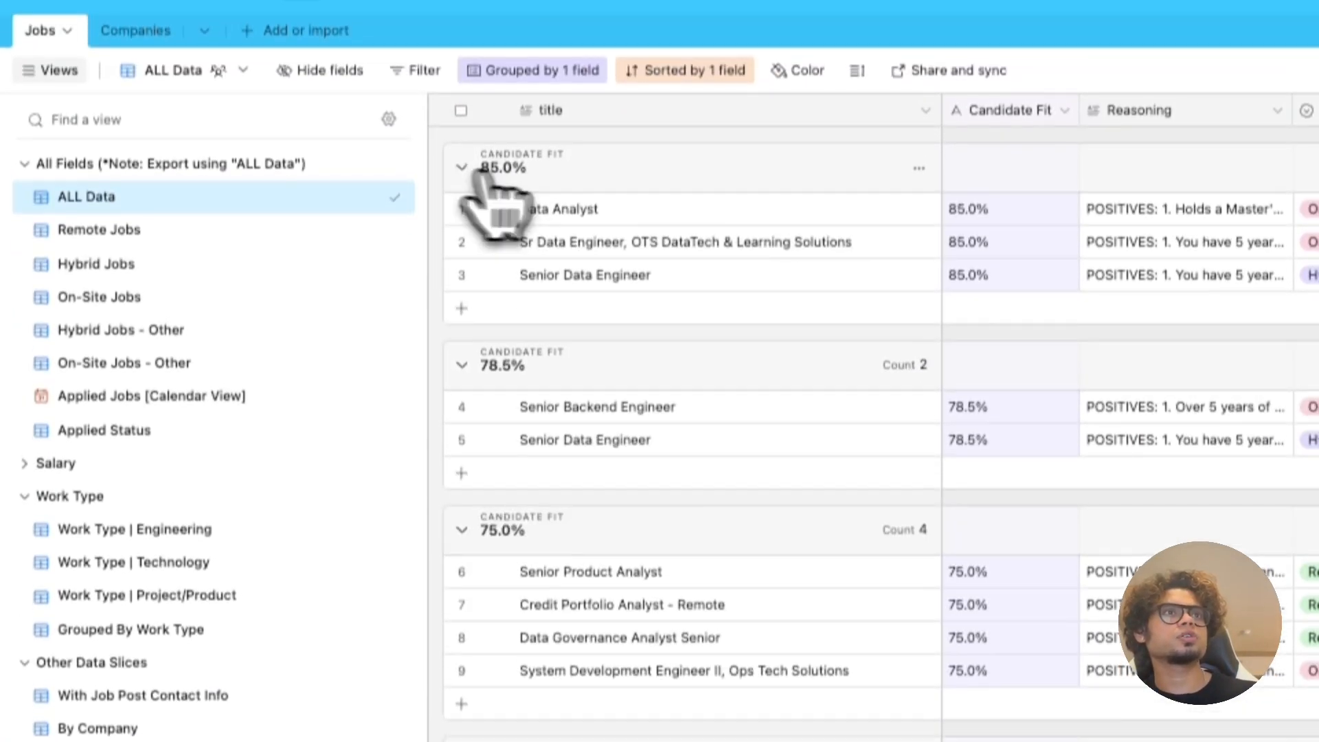
scroll(779, 603, "down", 1)
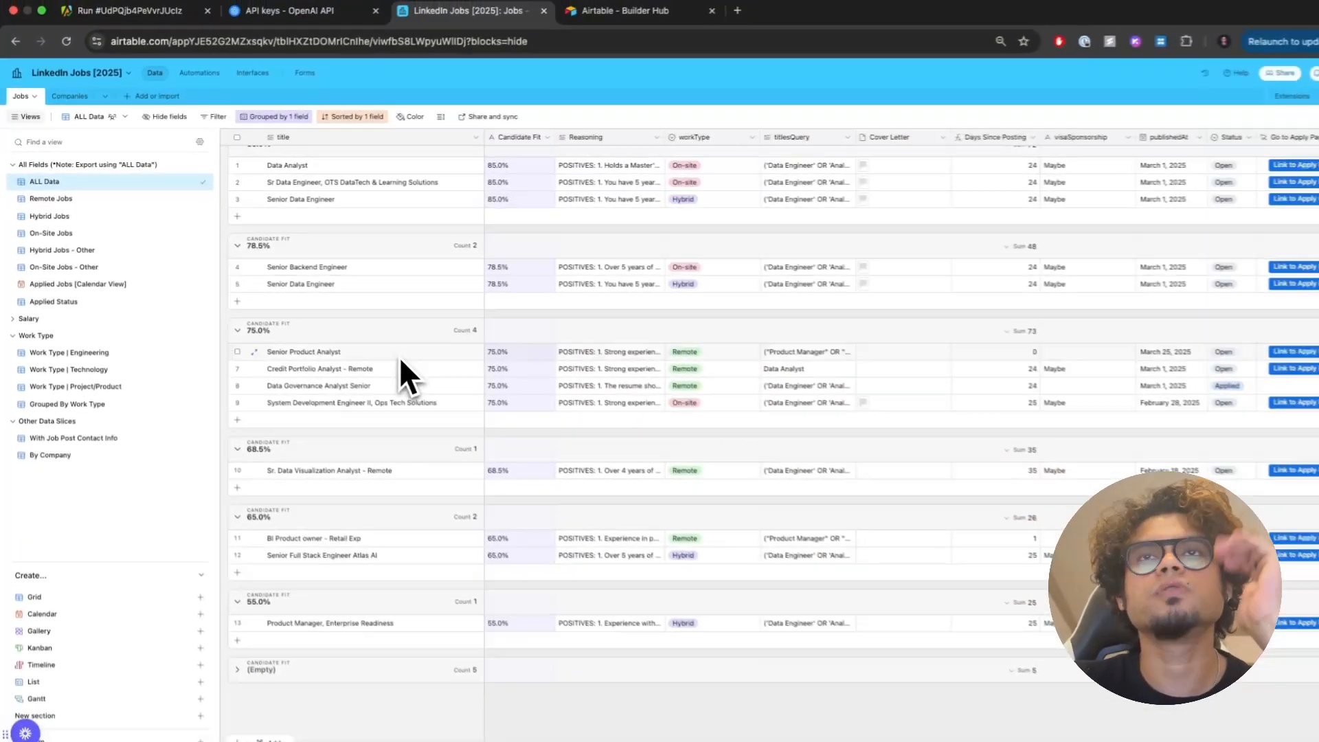
scroll(328, 205, "up", 1)
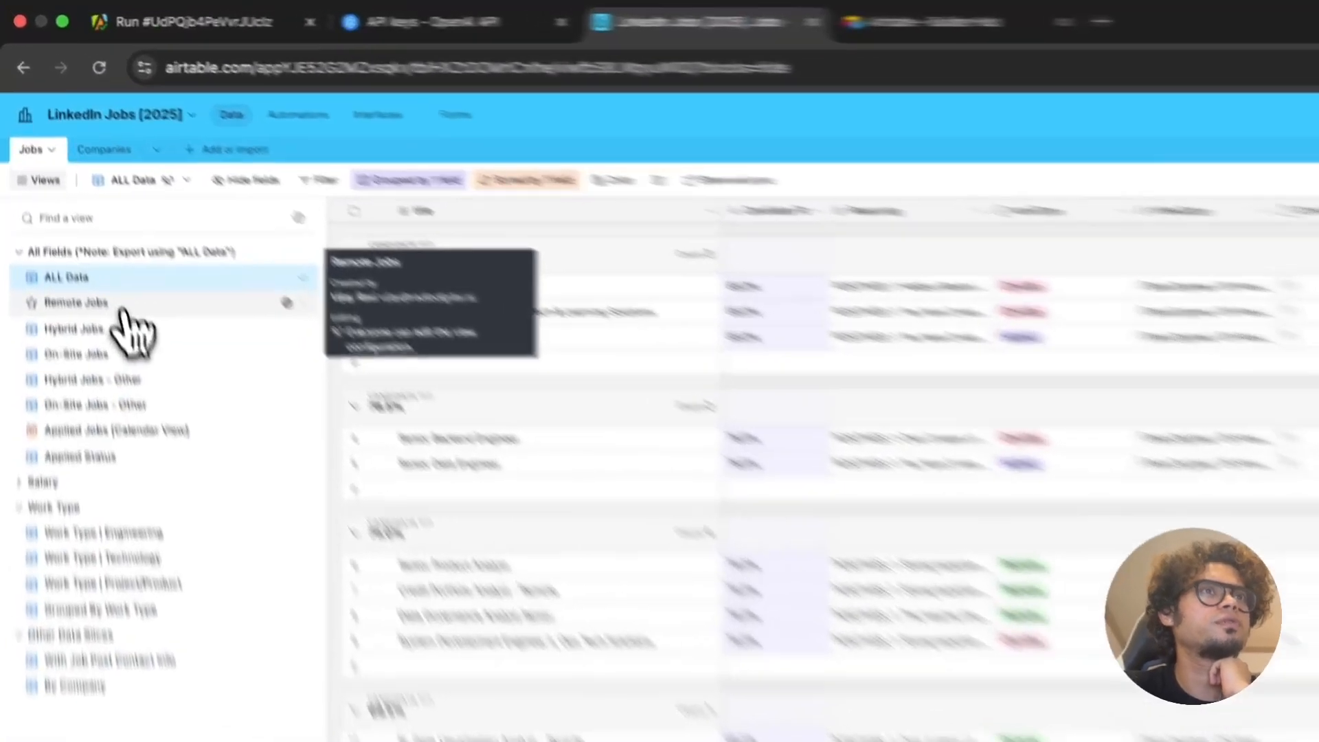
Step: Check the Remote Jobs view, return to ALL Data, then go back to the Apify run output
left_click(75, 198)
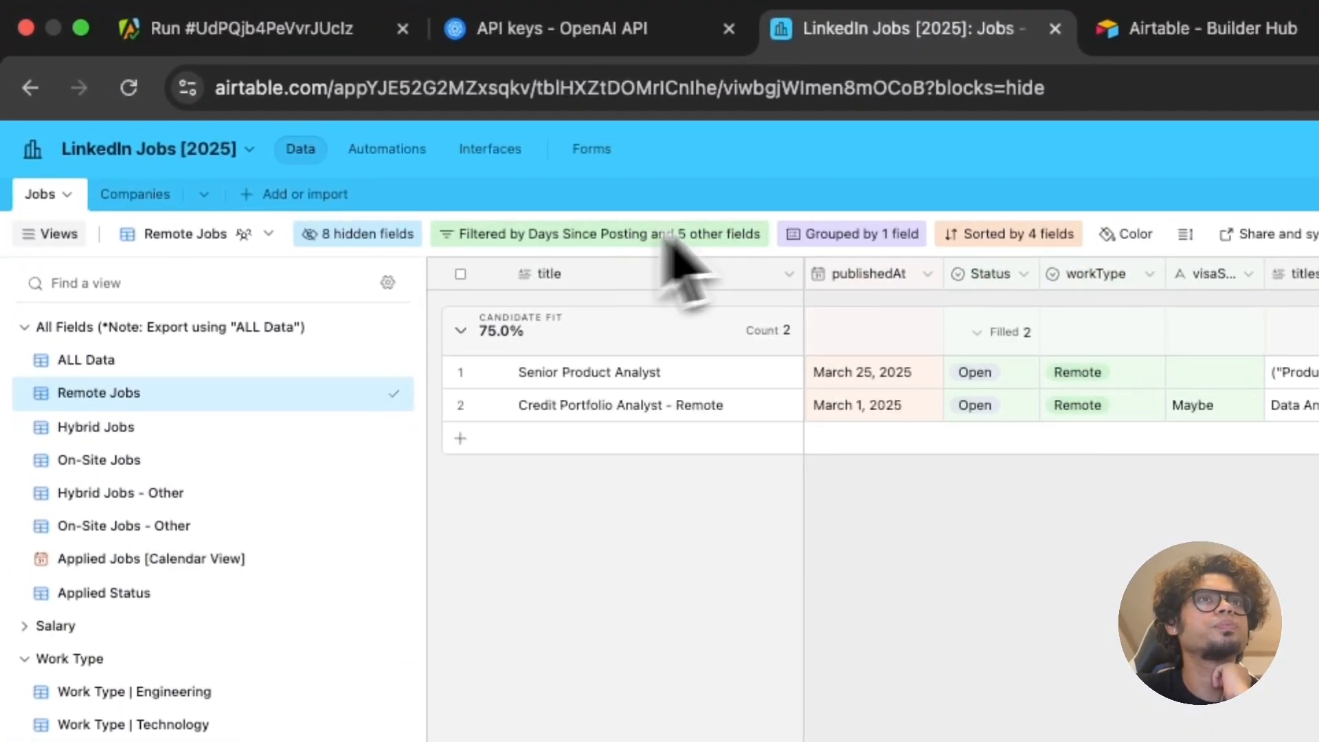
left_click(86, 360)
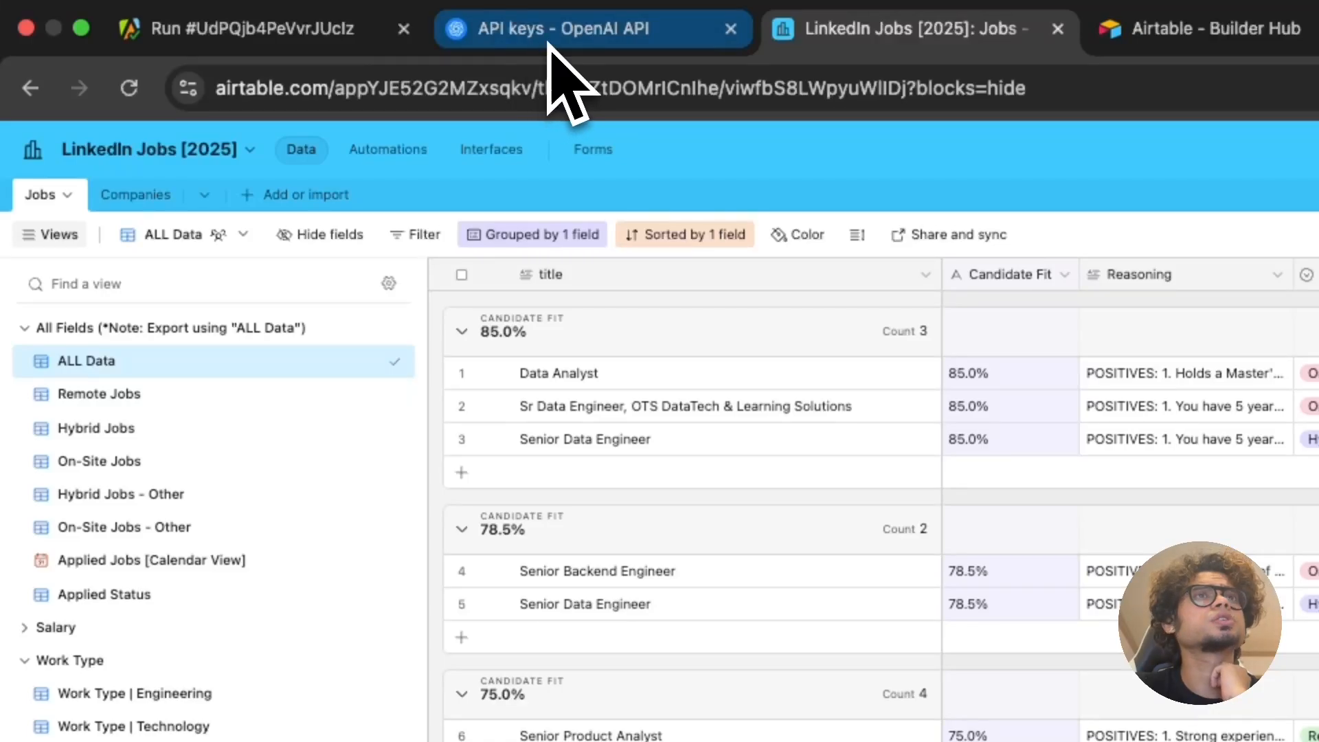
left_click(329, 35)
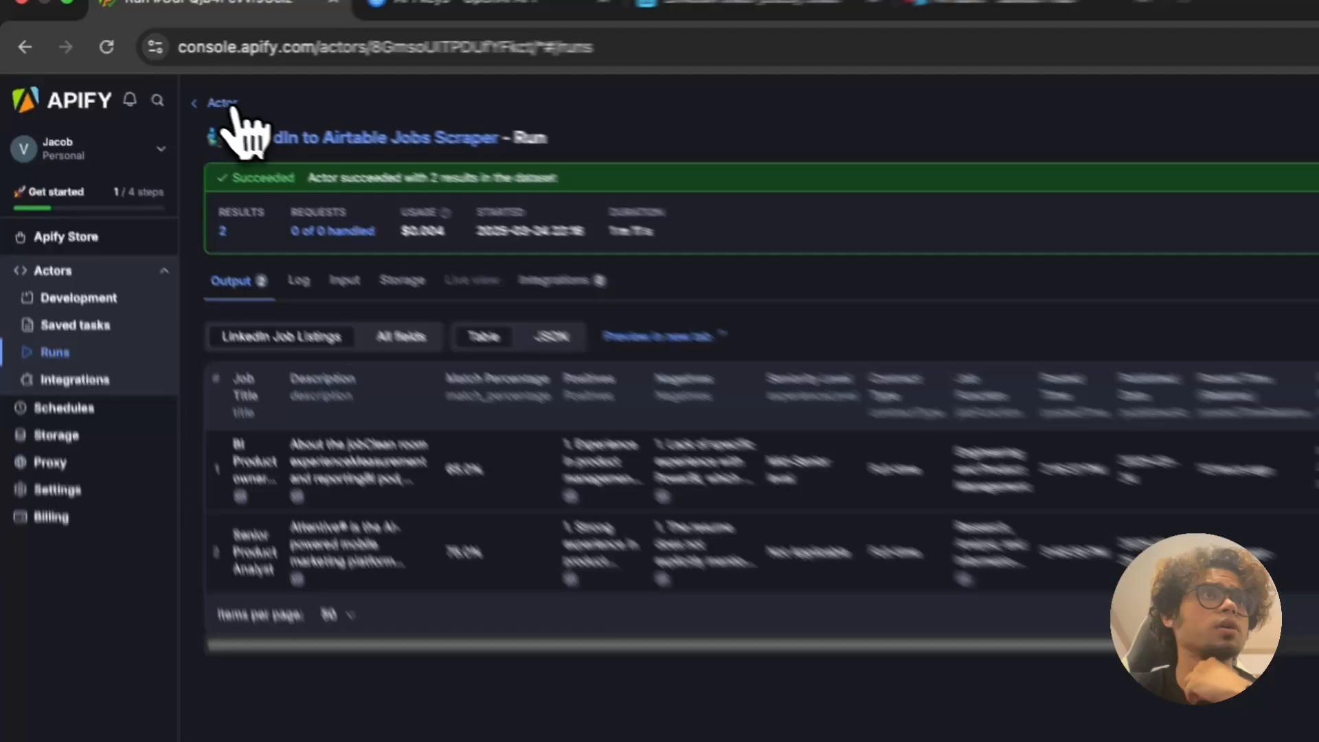
Step: Create a task from the LinkedIn to Airtable Jobs Scraper actor titled 'remote jobs'
left_click(130, 77)
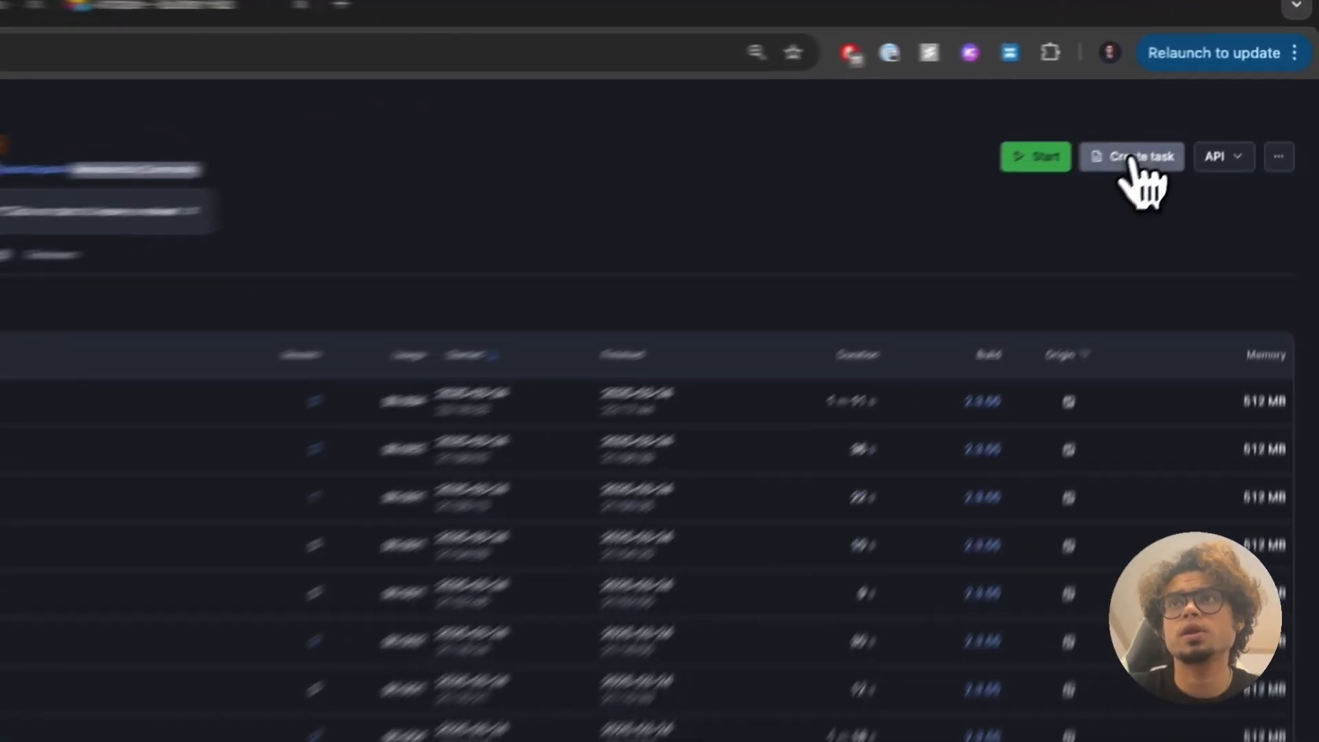
left_click(1207, 111)
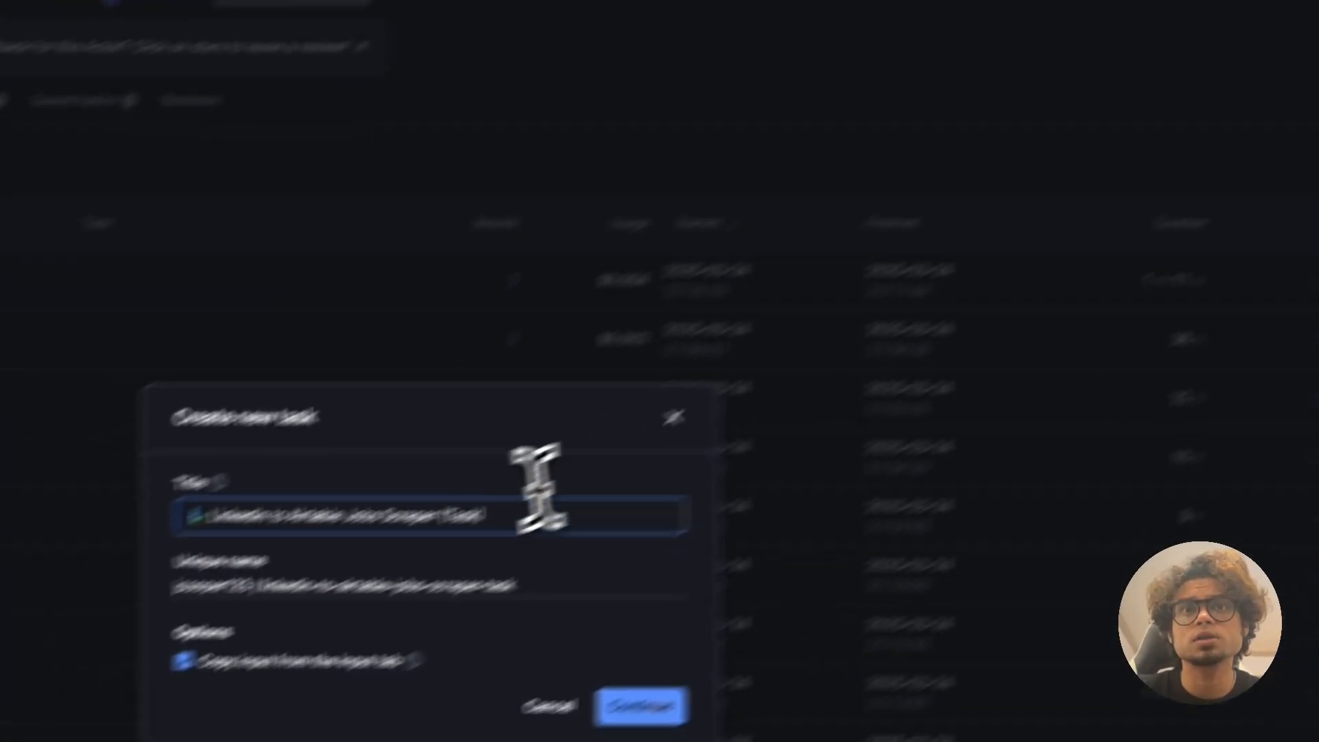
left_click_drag(649, 449, 0, 454)
type("remote ")
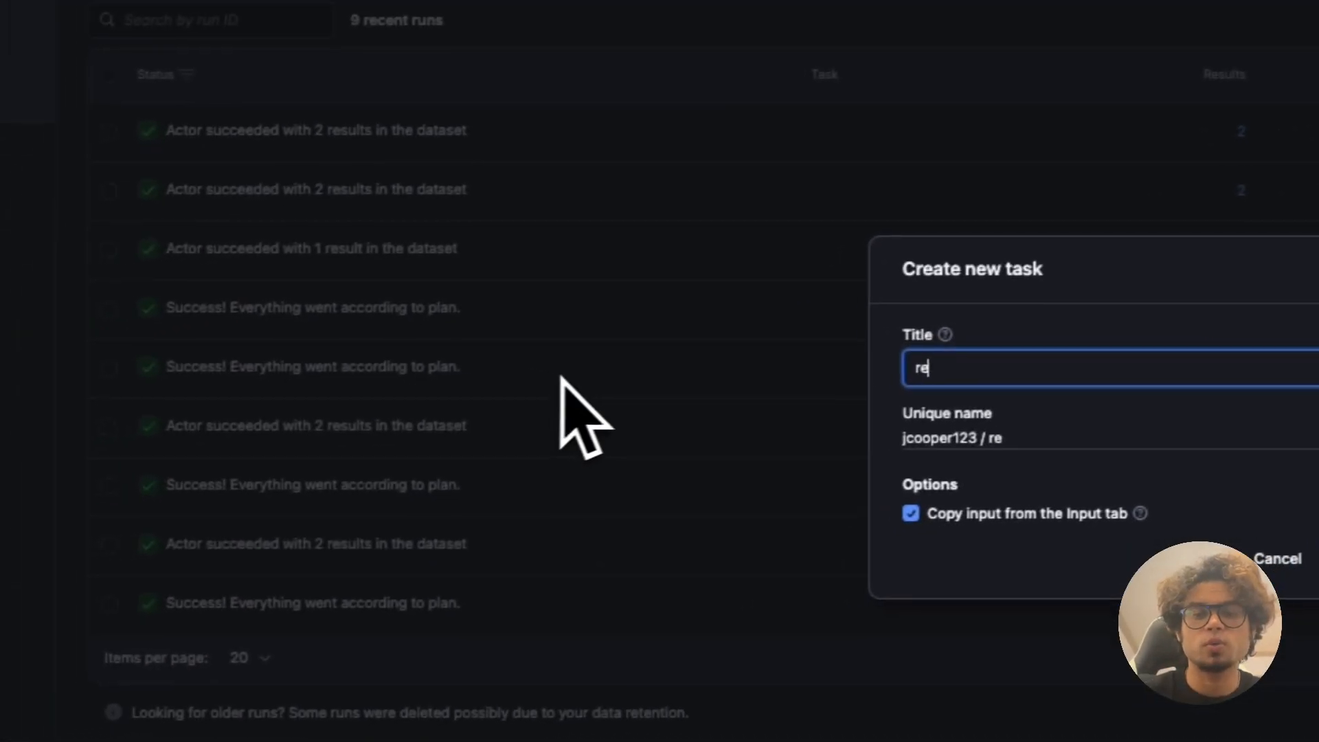
type("jobs")
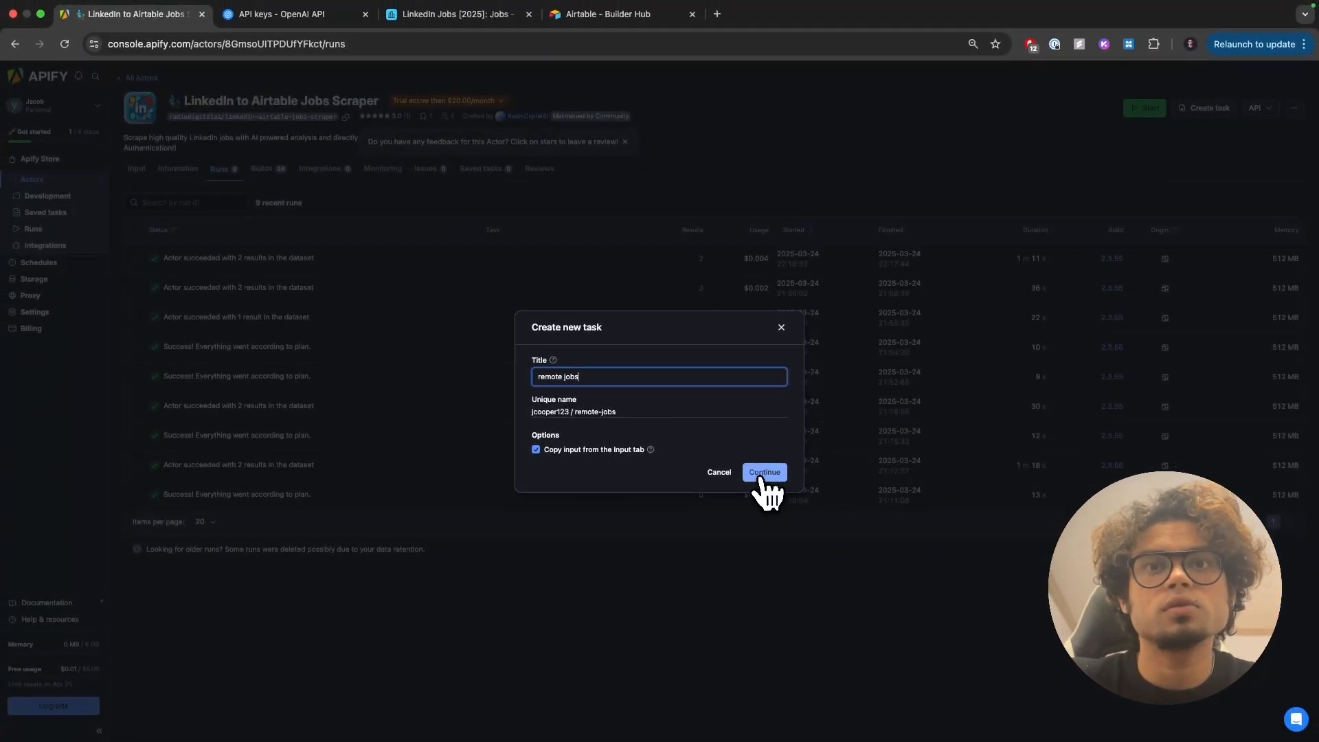
left_click(762, 472)
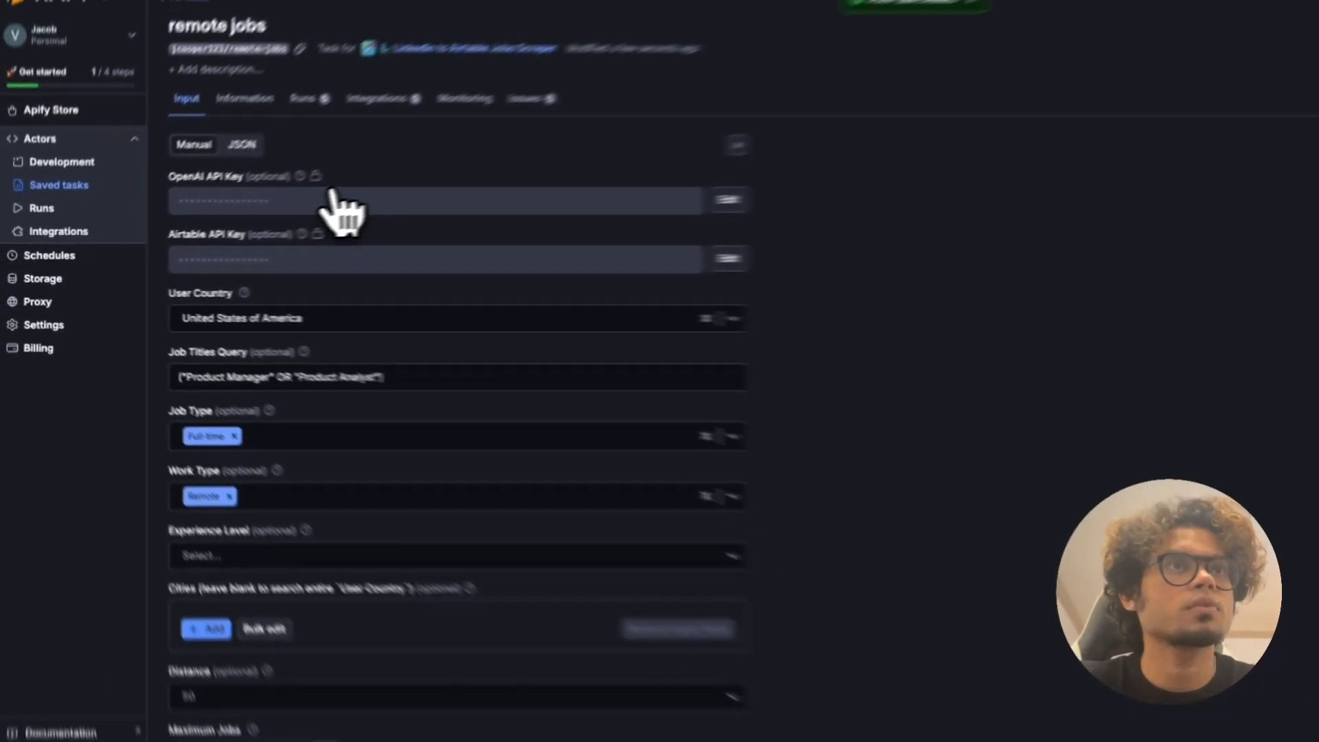
Step: Replace Full-time with Part-time in the remote jobs task's Job Type field
scroll(195, 267, "down", 3)
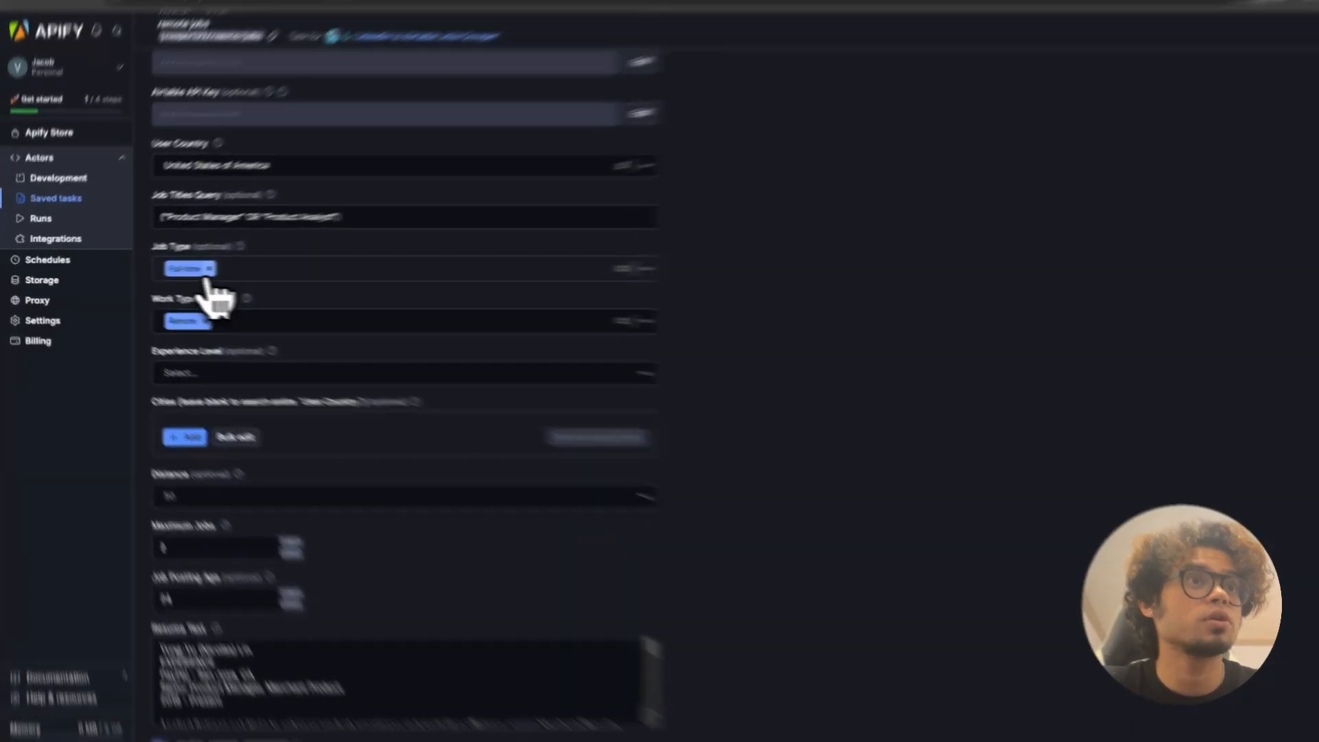
left_click(171, 269)
left_click(175, 269)
left_click(176, 313)
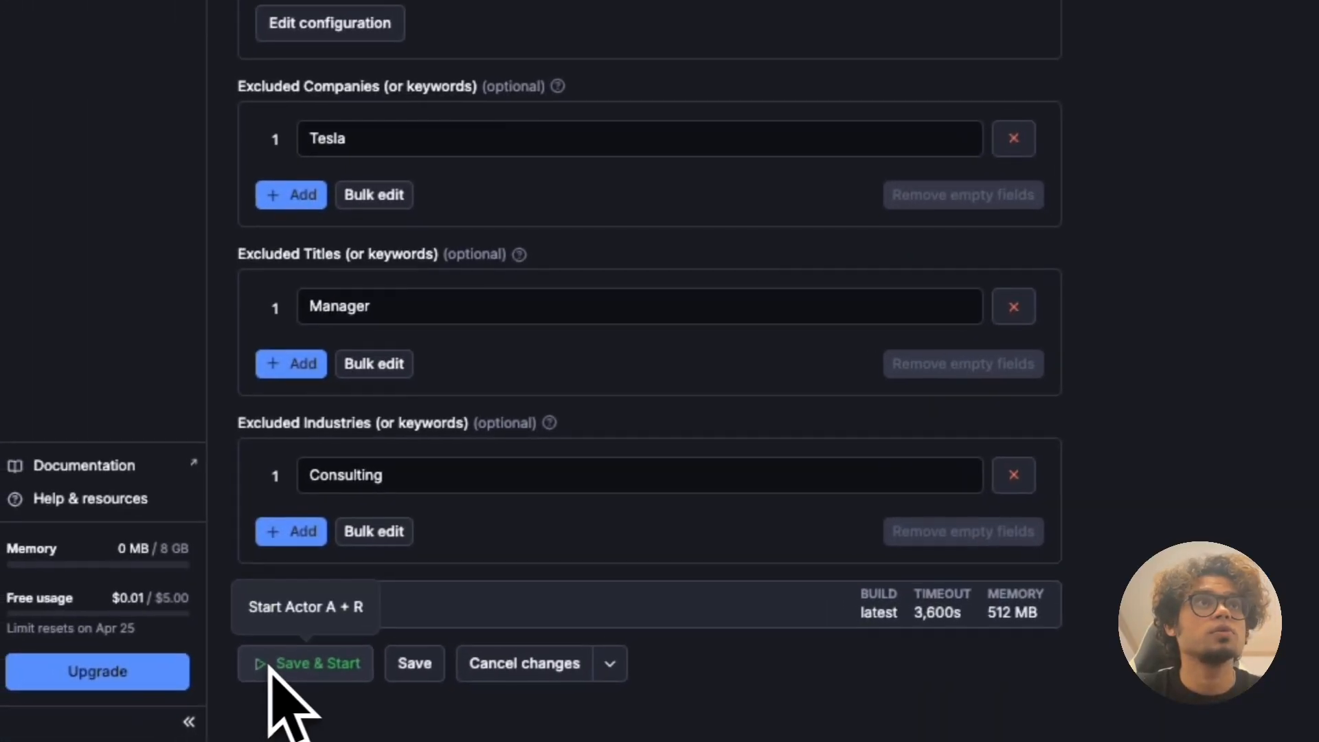
scroll(512, 213, "up", 15)
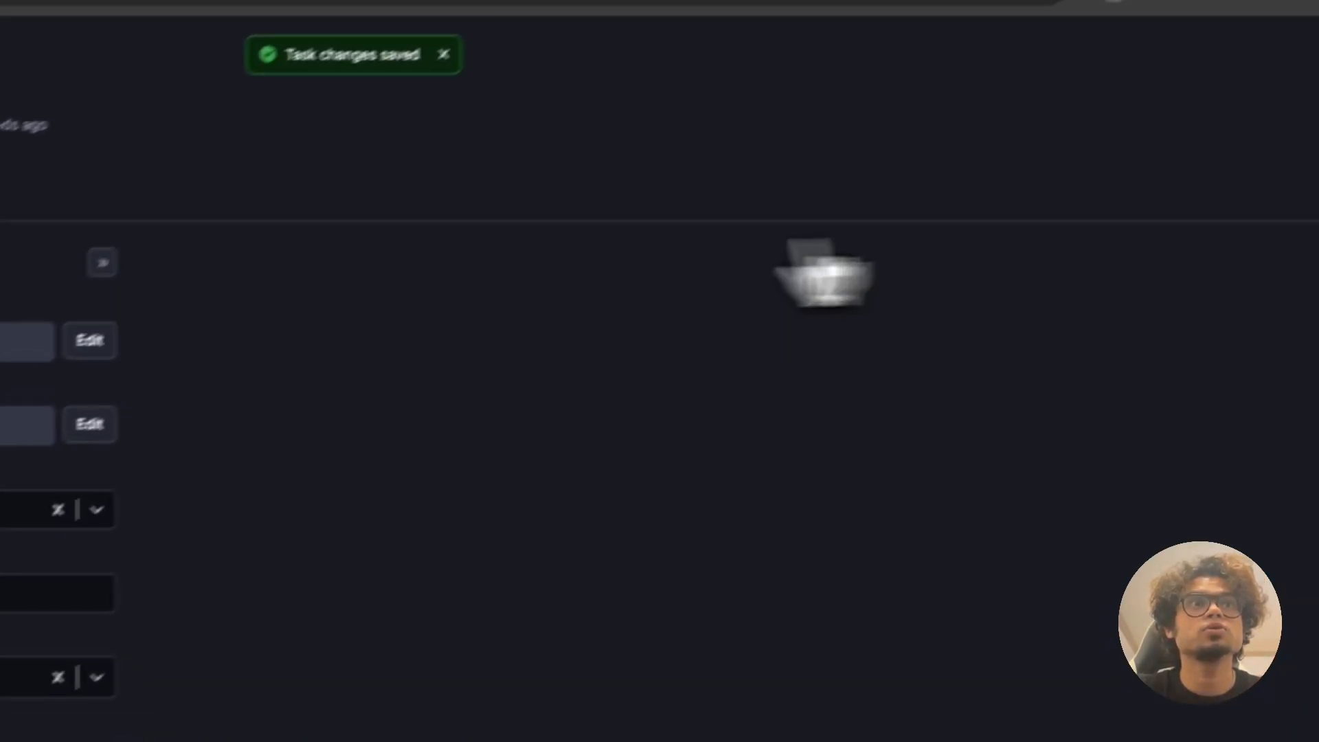
Step: Create the remote-jobs-schedule running every 3 hours at 20 minutes past, UTC
left_click(1271, 220)
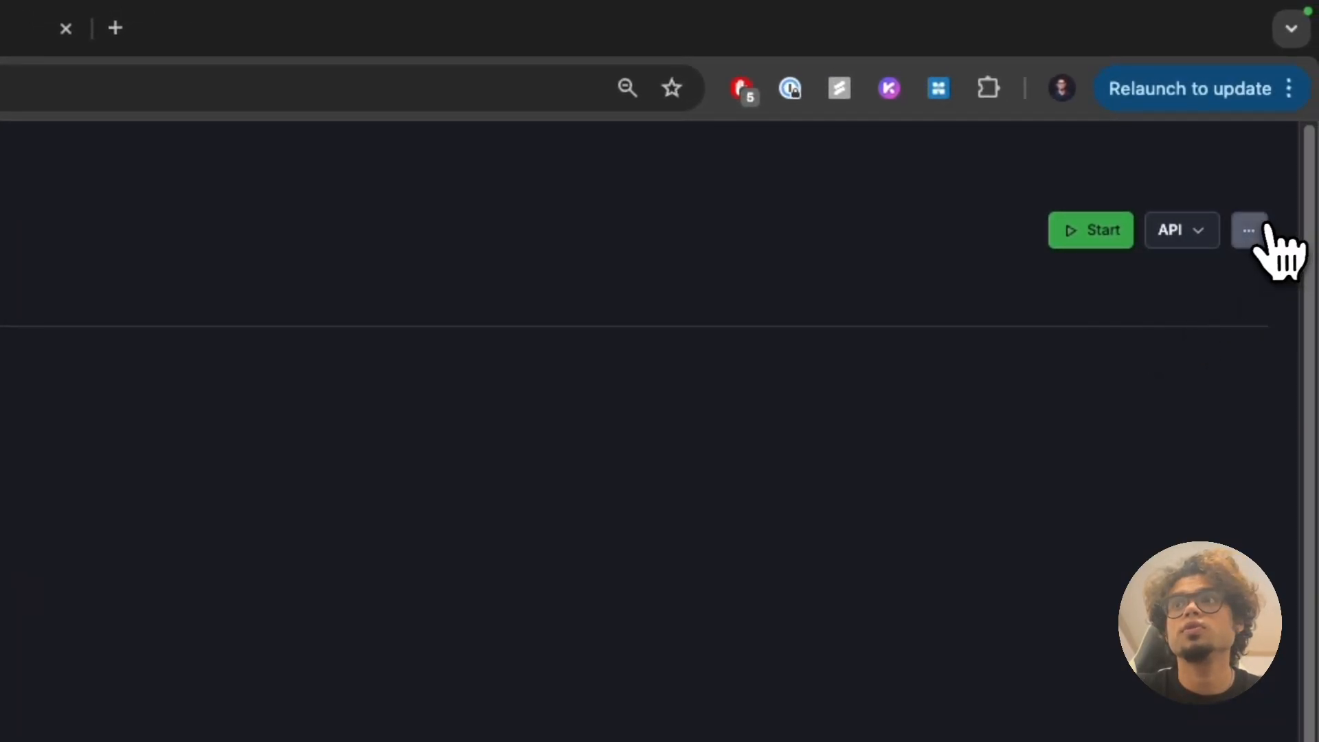
left_click(1159, 384)
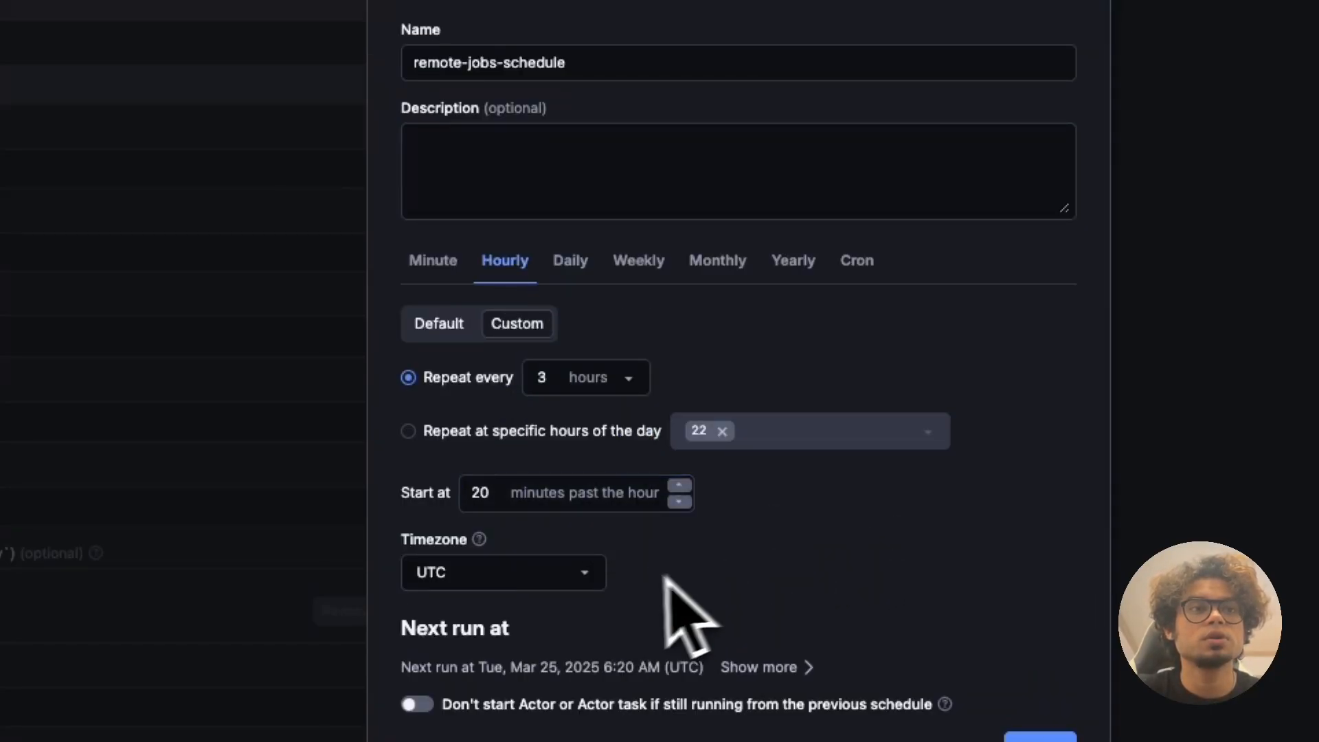
left_click(1040, 739)
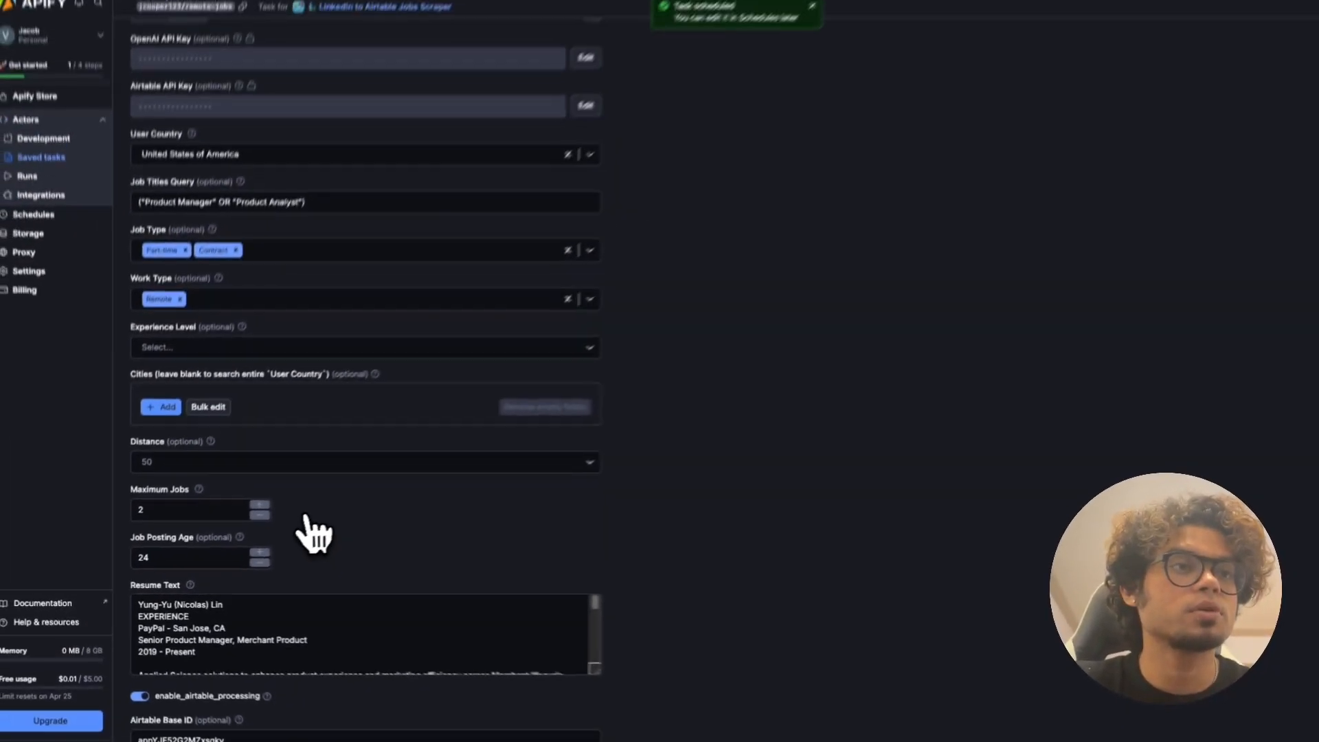
Step: Change the task's Job Posting Age from 24 to 3
left_click(180, 562)
scroll(162, 559, "down", 2)
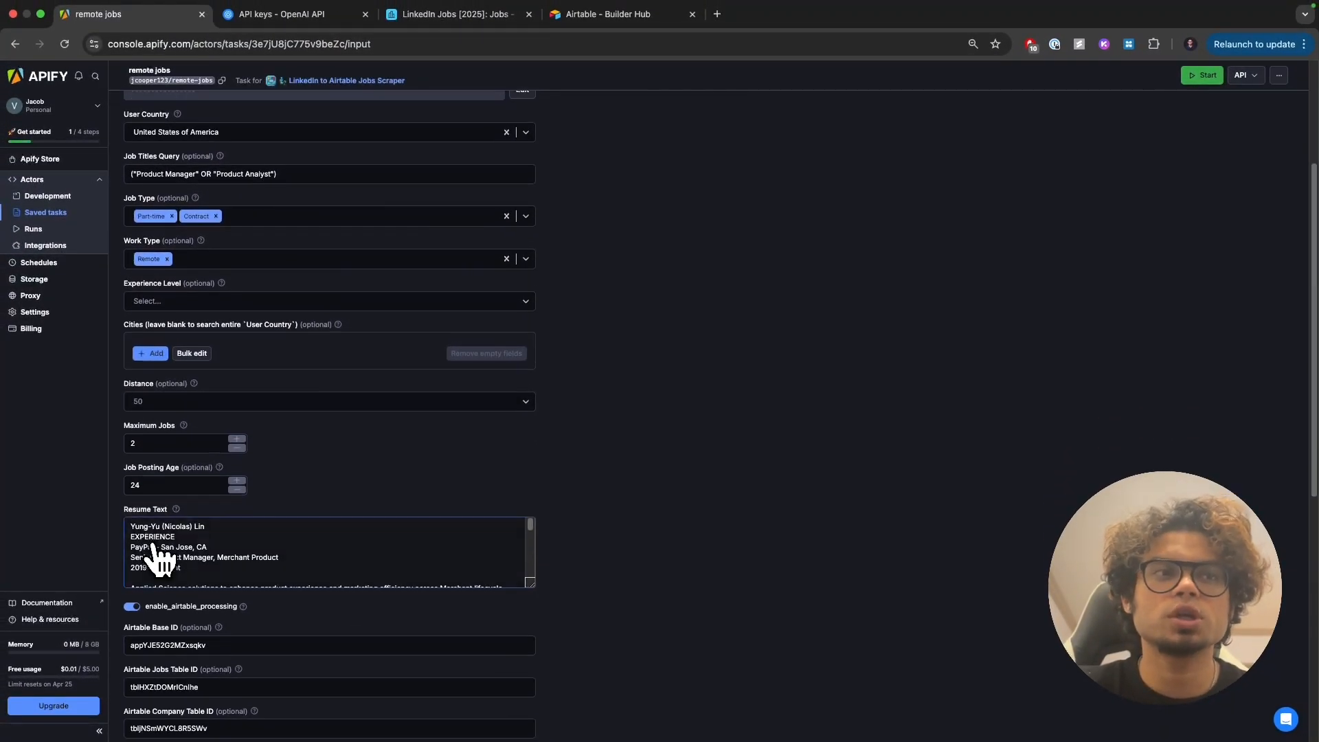
double_click(203, 452)
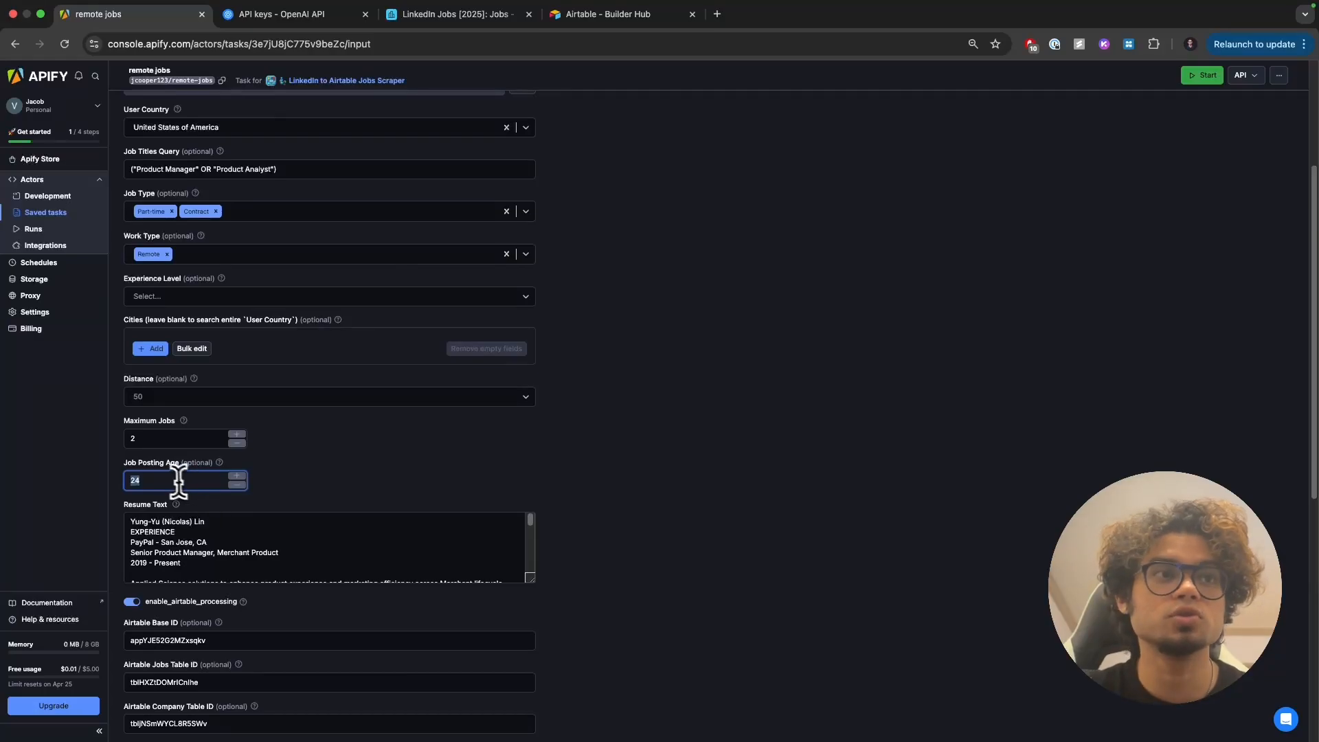
type("3")
left_click(230, 527)
left_click(690, 420)
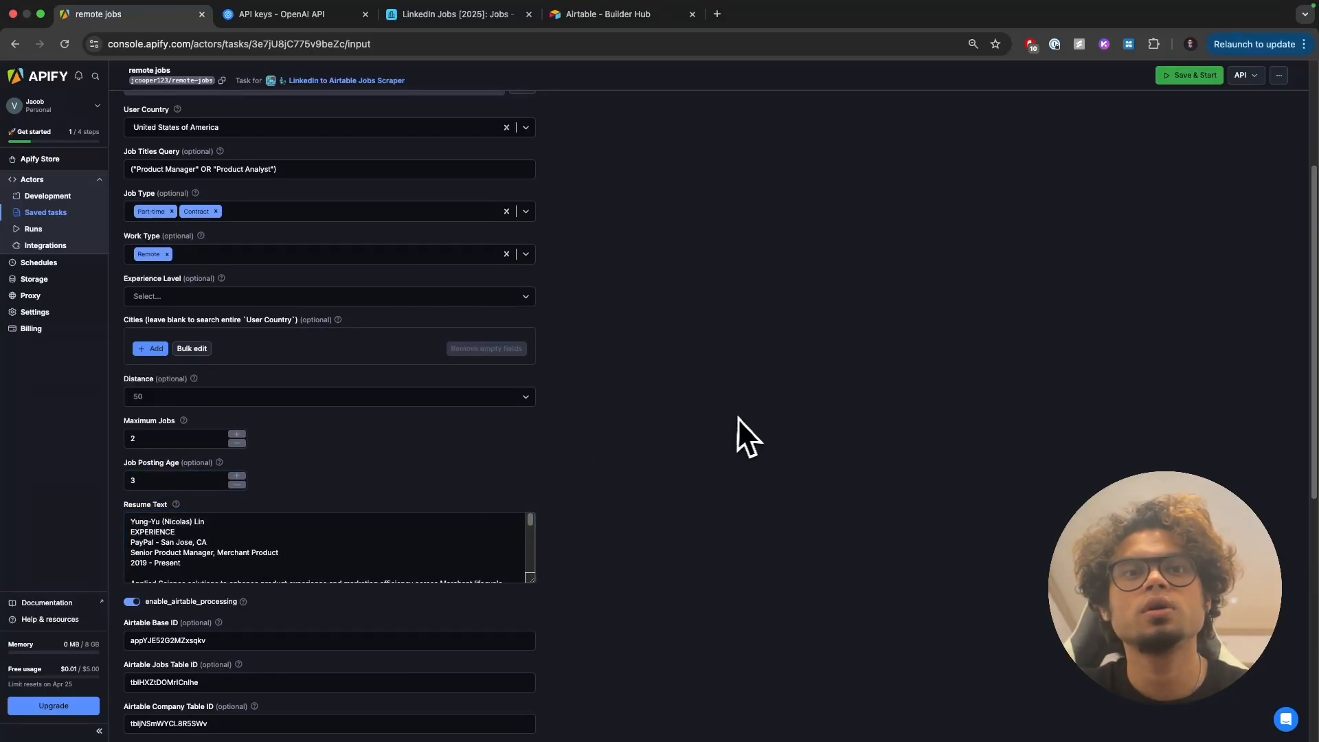
scroll(738, 417, "down", 1)
scroll(604, 524, "down", 1)
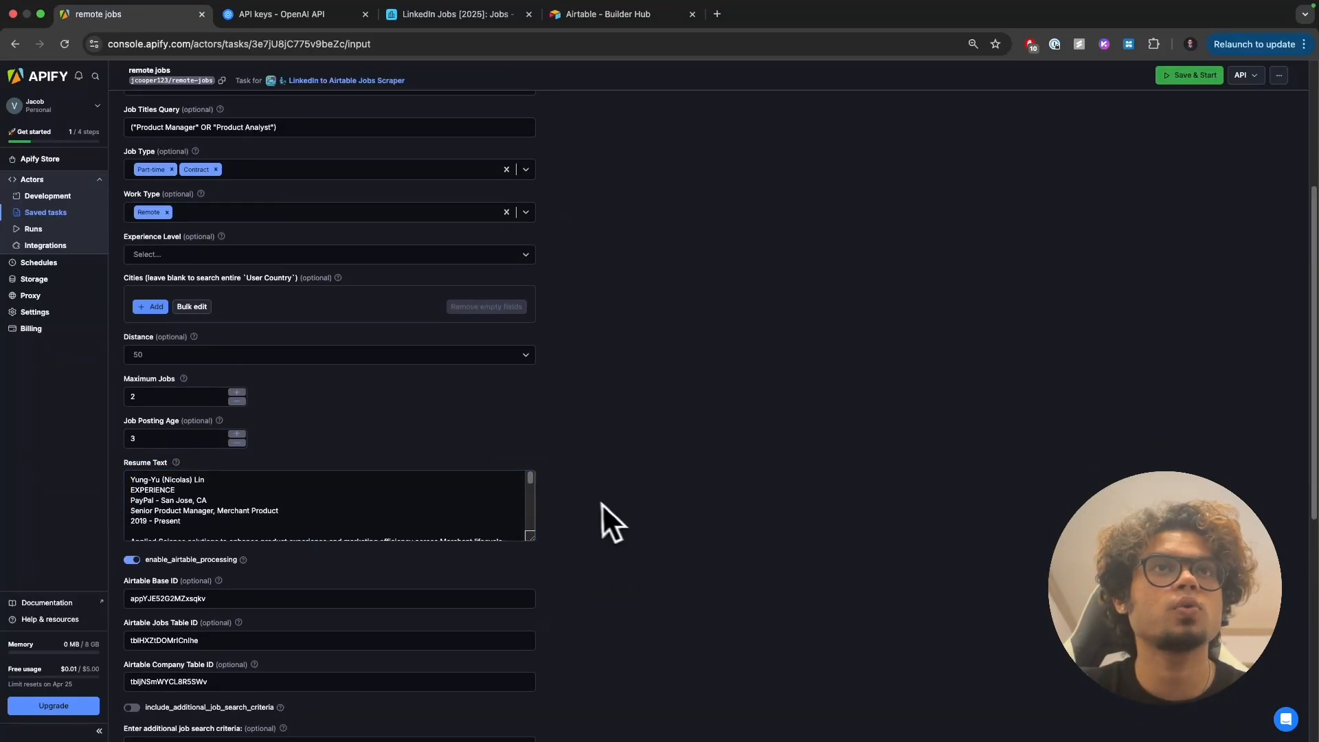
scroll(596, 508, "up", 10)
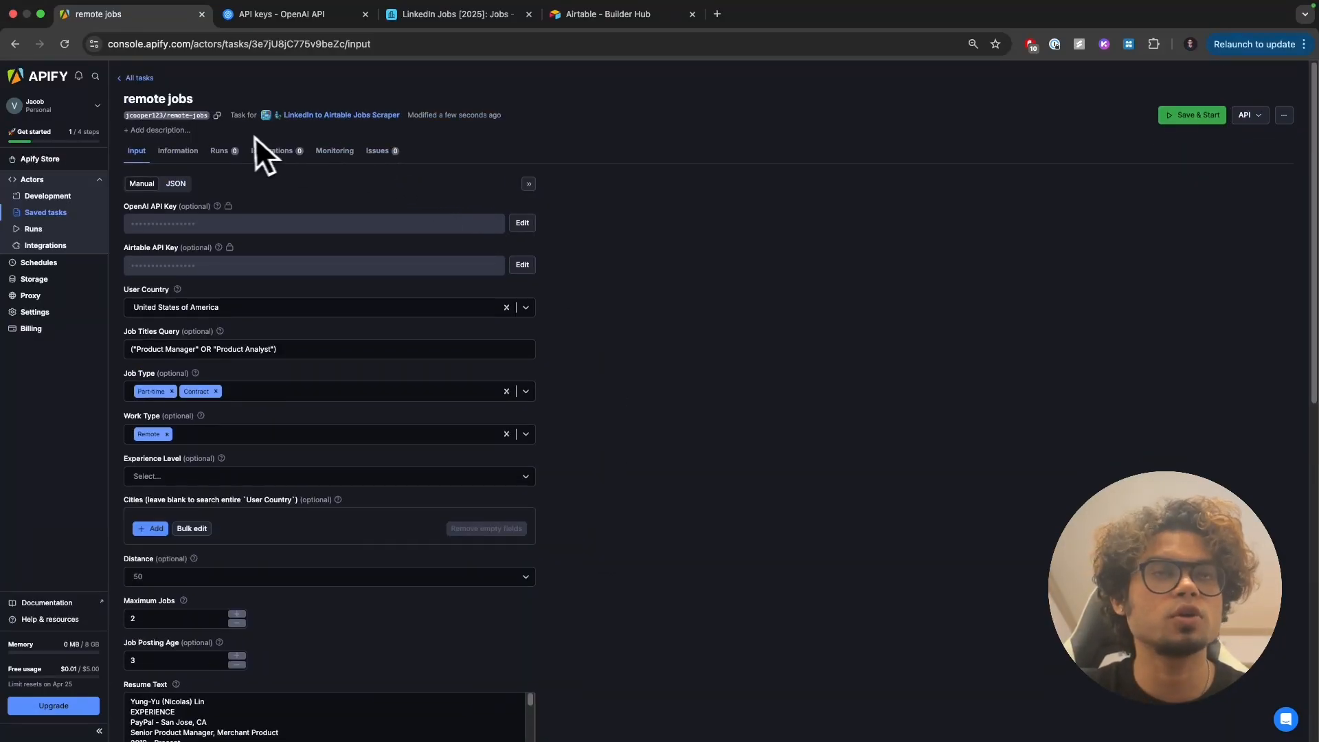